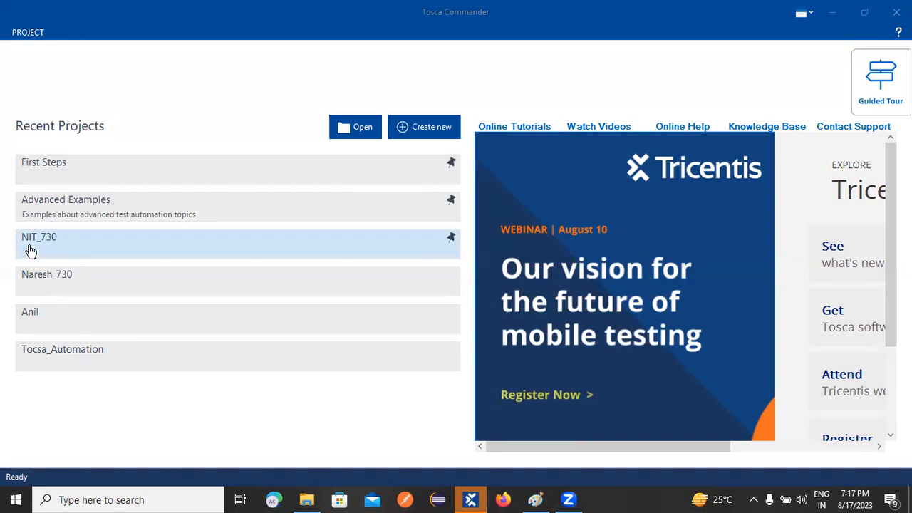
# Open the NIT_730 project and locate the END_Testing execution list among its execution lists
pyautogui.click(29, 251)
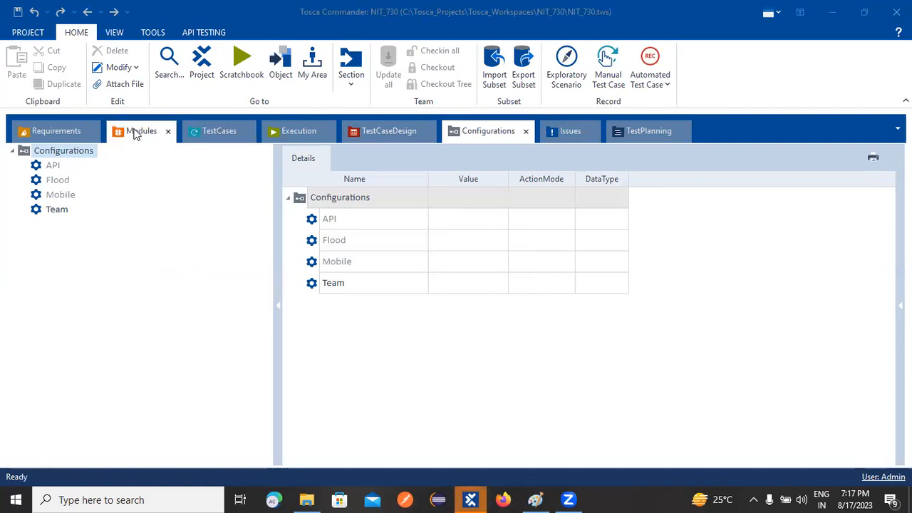
pyautogui.click(39, 133)
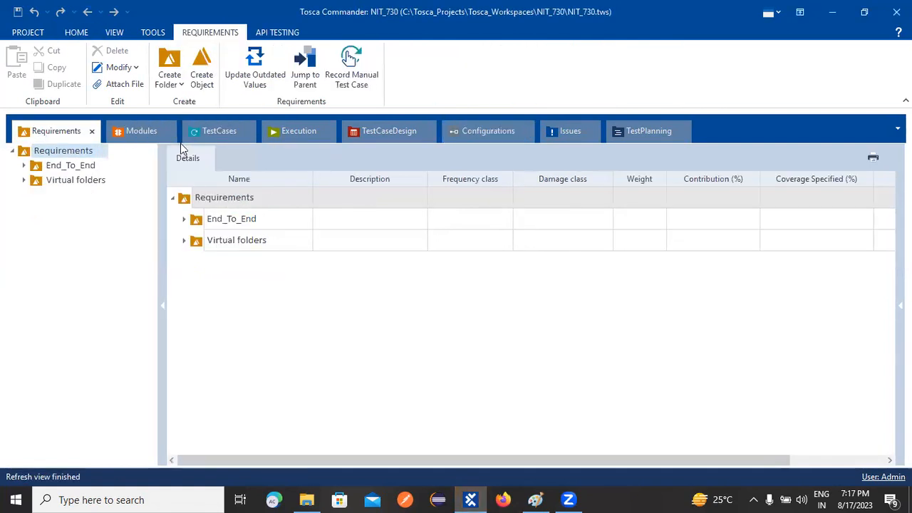
pyautogui.click(211, 133)
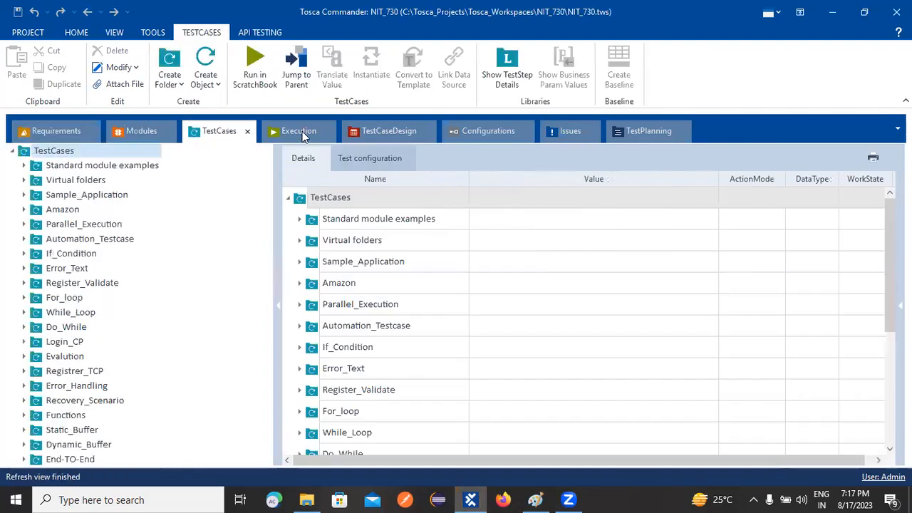
pyautogui.click(302, 133)
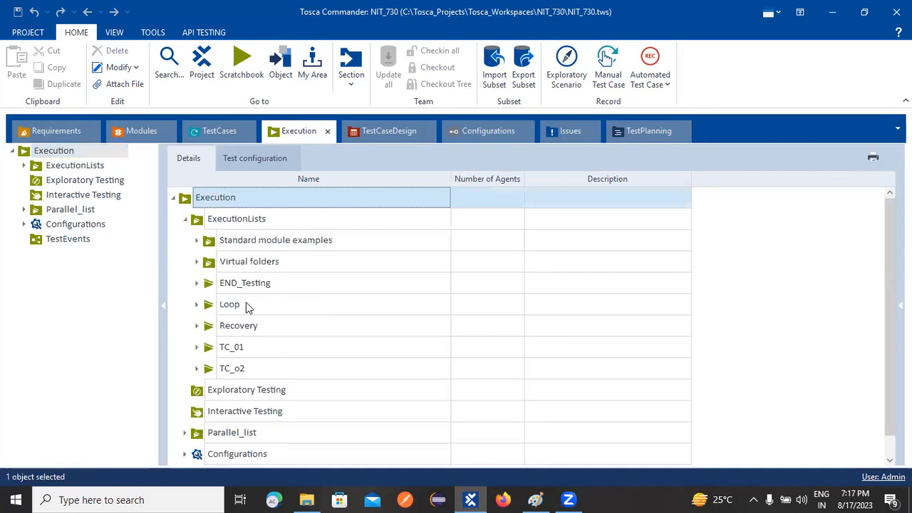
pyautogui.click(250, 286)
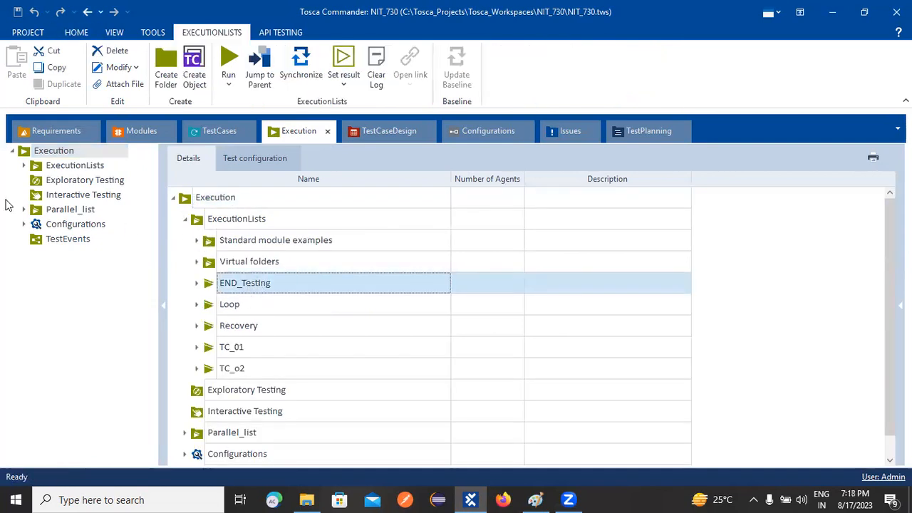
# Review the requirements and modules, and examine the test steps of TC_Automobiles in the End-TO-End test case folder
pyautogui.click(52, 134)
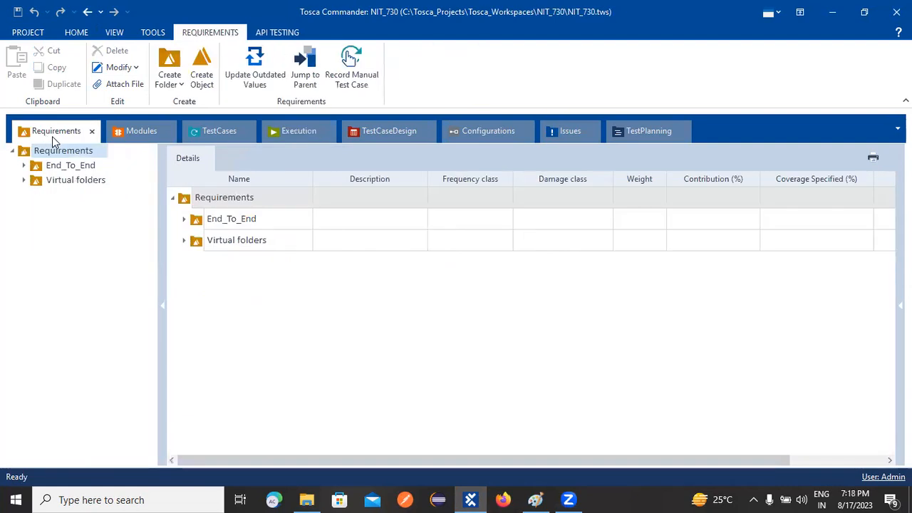
pyautogui.click(140, 132)
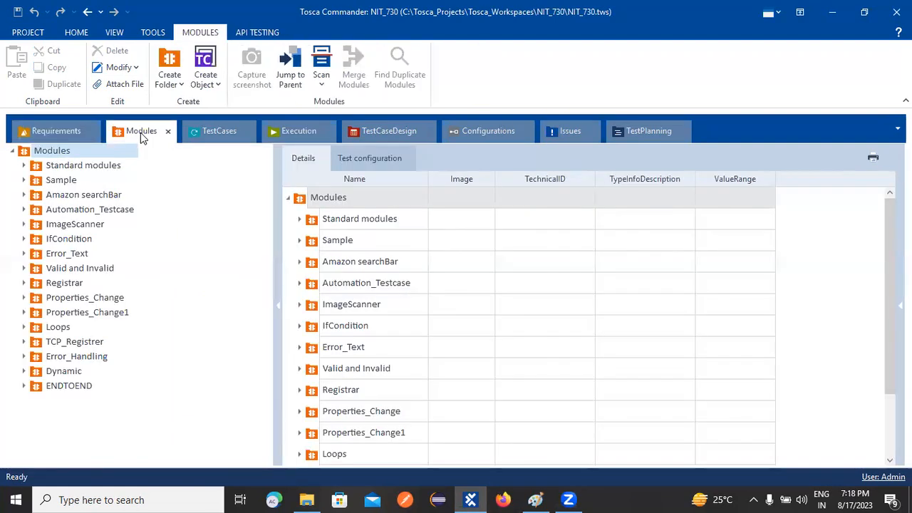
pyautogui.click(84, 139)
pyautogui.click(111, 139)
pyautogui.click(227, 133)
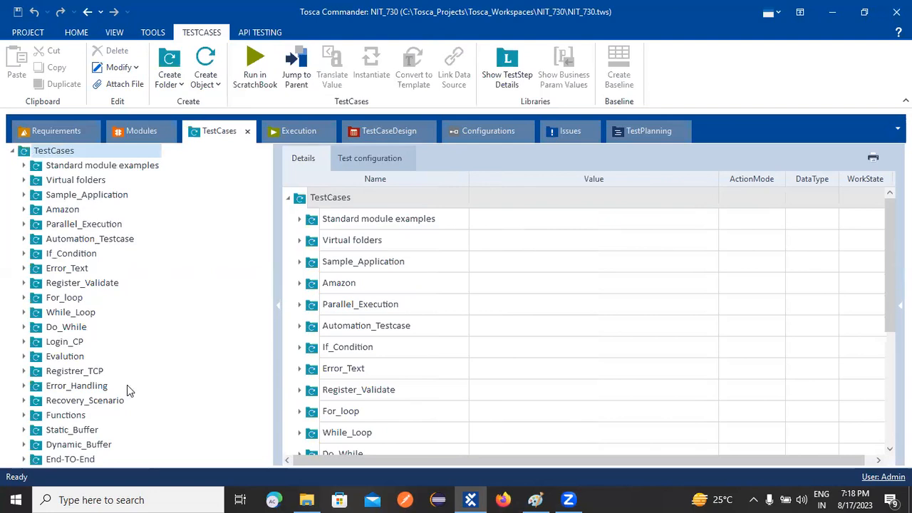
pyautogui.click(54, 461)
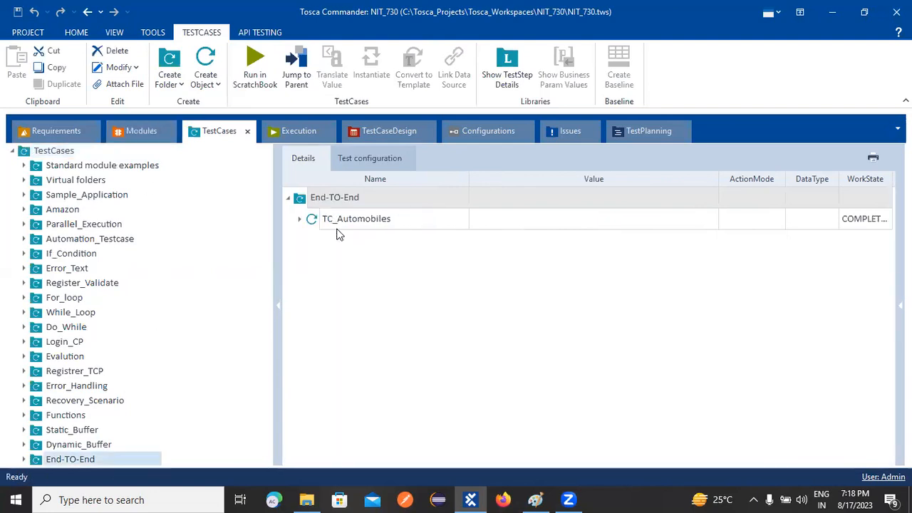
pyautogui.click(300, 214)
pyautogui.click(300, 219)
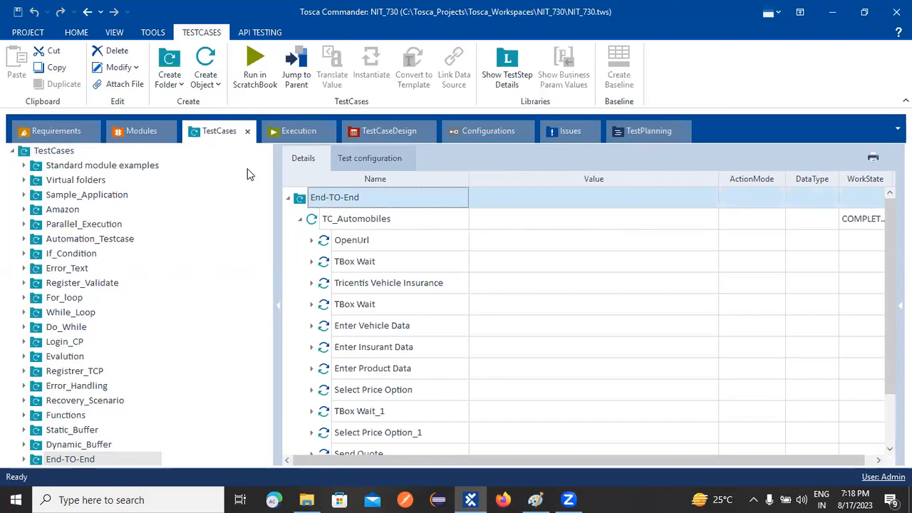
# Open the Automobile requirement in Sprint1 of the End_To_End requirement set folder
pyautogui.click(292, 136)
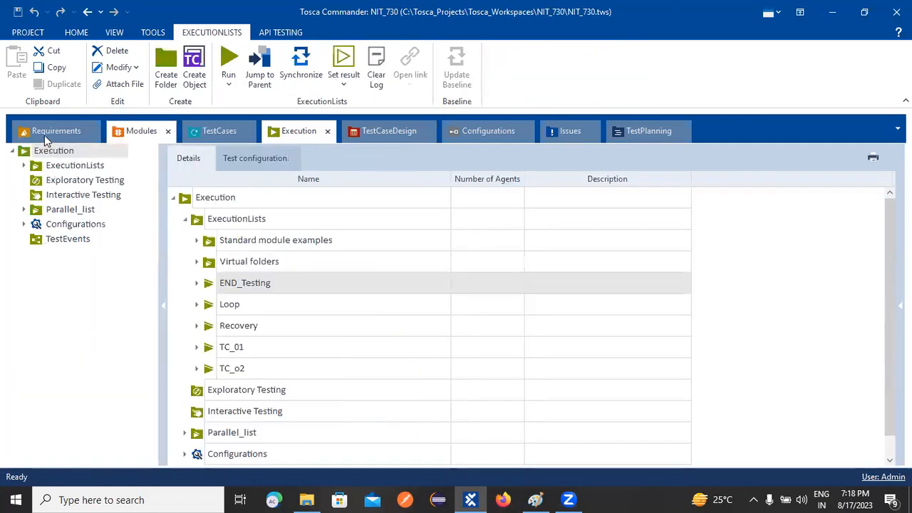
pyautogui.click(46, 136)
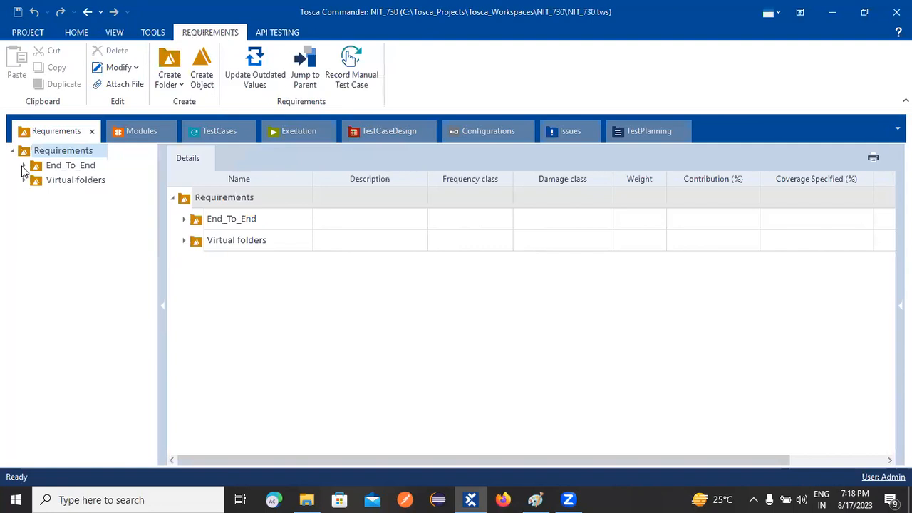
pyautogui.click(24, 166)
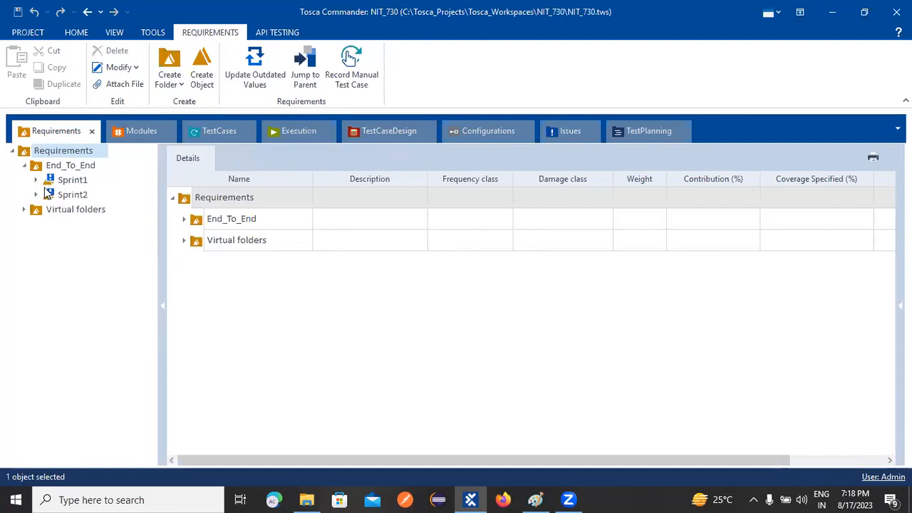
pyautogui.click(36, 180)
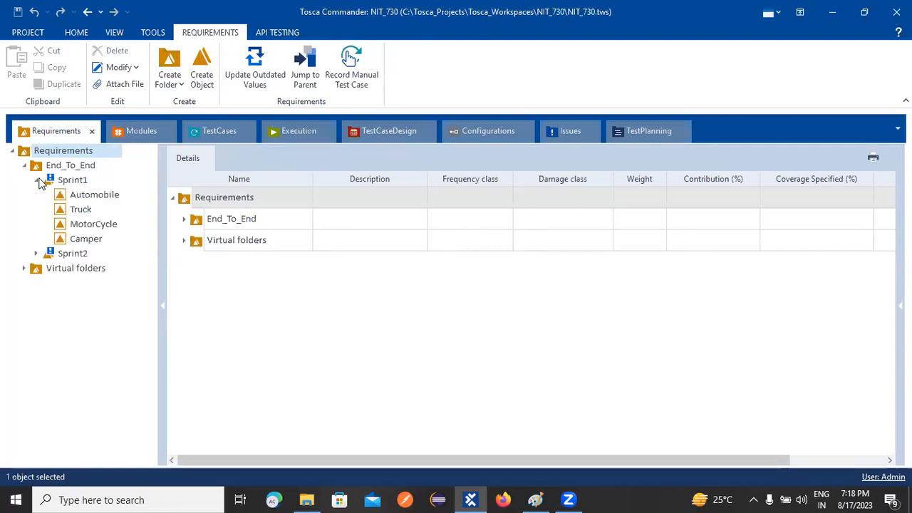
pyautogui.click(101, 194)
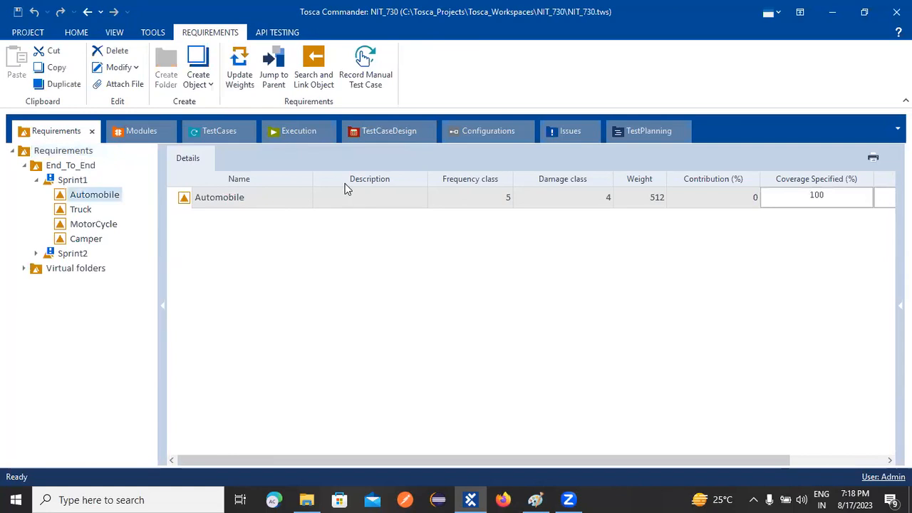
# Link TC_Automobiles from the END_Testing execution list to the Automobile requirement, including the associated execution lists with the requirement set
pyautogui.click(286, 133)
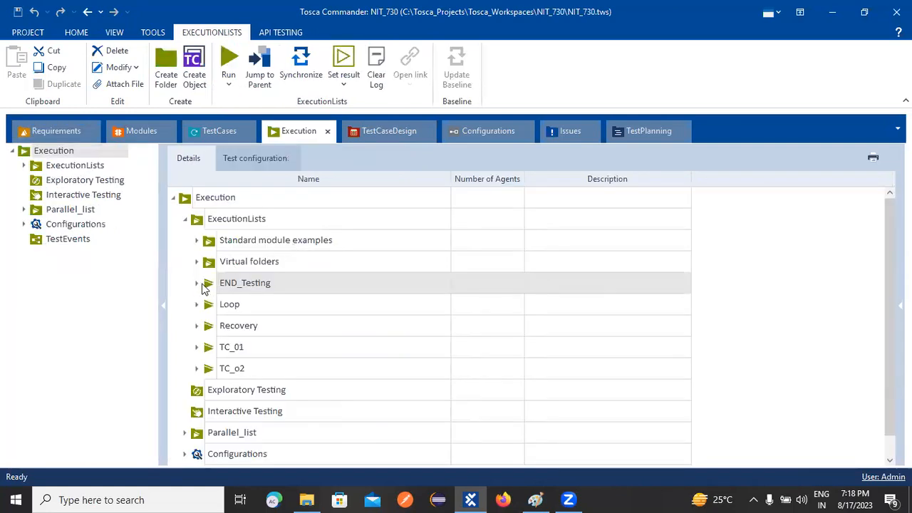
pyautogui.moveTo(221, 329); pyautogui.dragTo(185, 194)
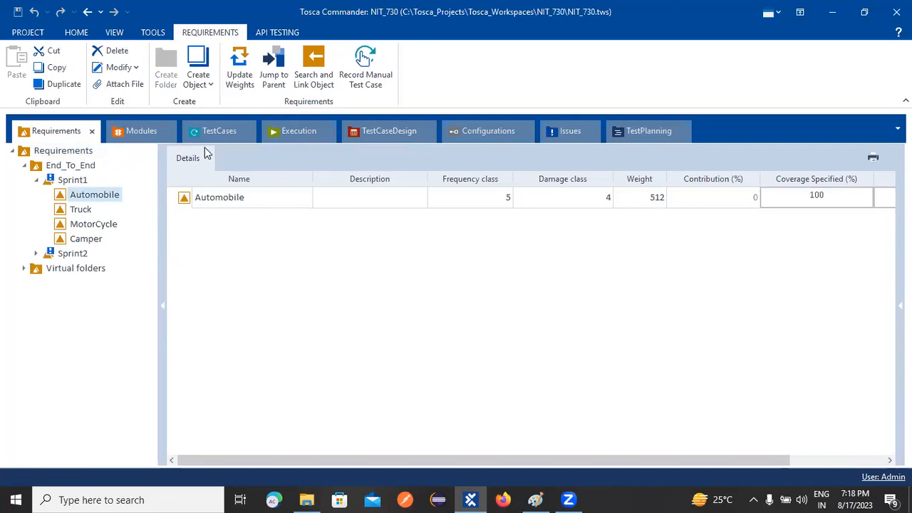
pyautogui.click(307, 136)
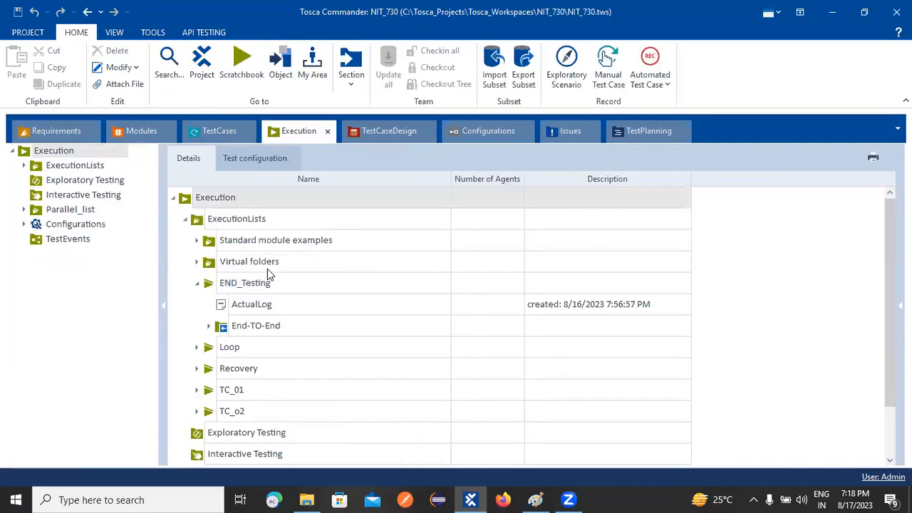
pyautogui.click(211, 328)
pyautogui.moveTo(226, 346); pyautogui.dragTo(183, 186)
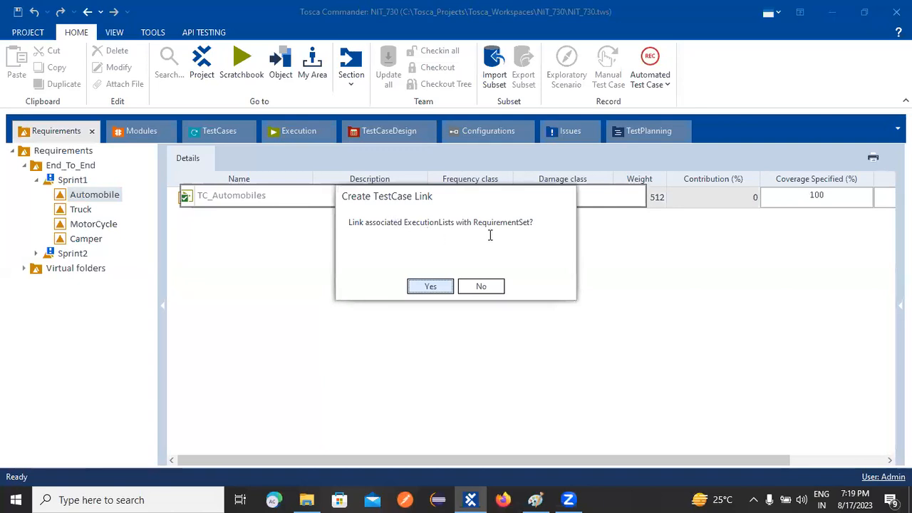
pyautogui.click(431, 287)
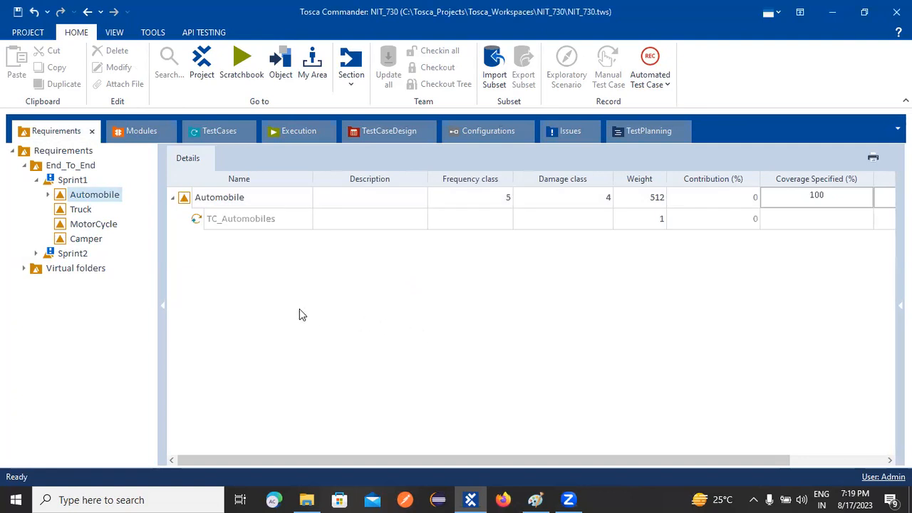
# Examine the items linked under Sprint1 and Automobile, and check the work state of the TC_Automobiles test case
pyautogui.click(50, 182)
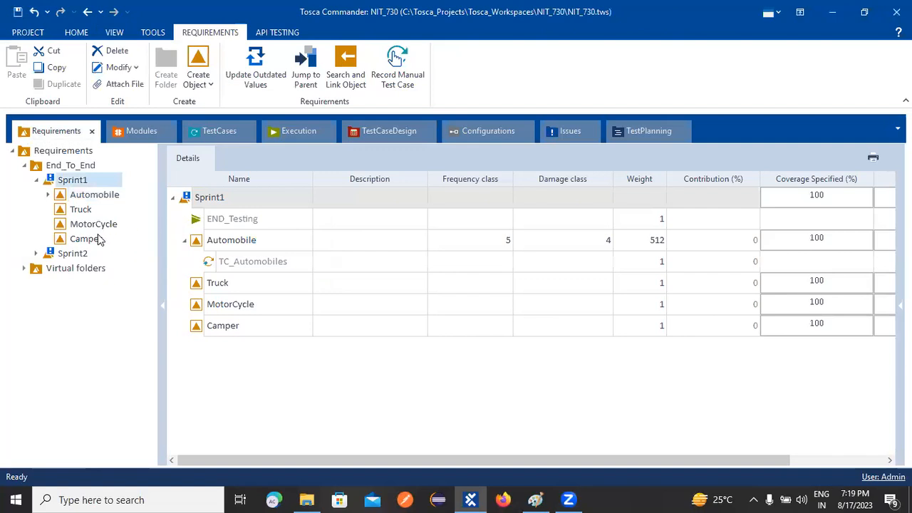
pyautogui.click(177, 202)
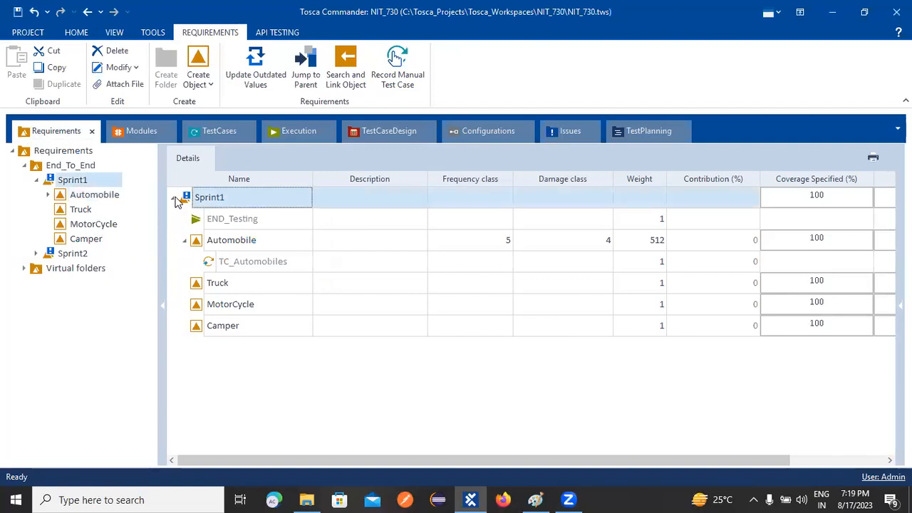
pyautogui.click(176, 200)
pyautogui.click(177, 198)
pyautogui.click(82, 199)
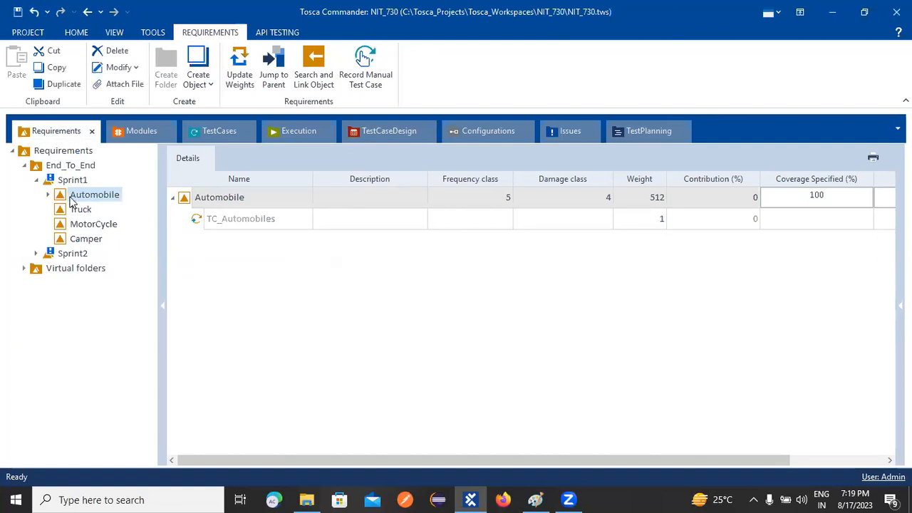
pyautogui.click(235, 137)
pyautogui.click(852, 219)
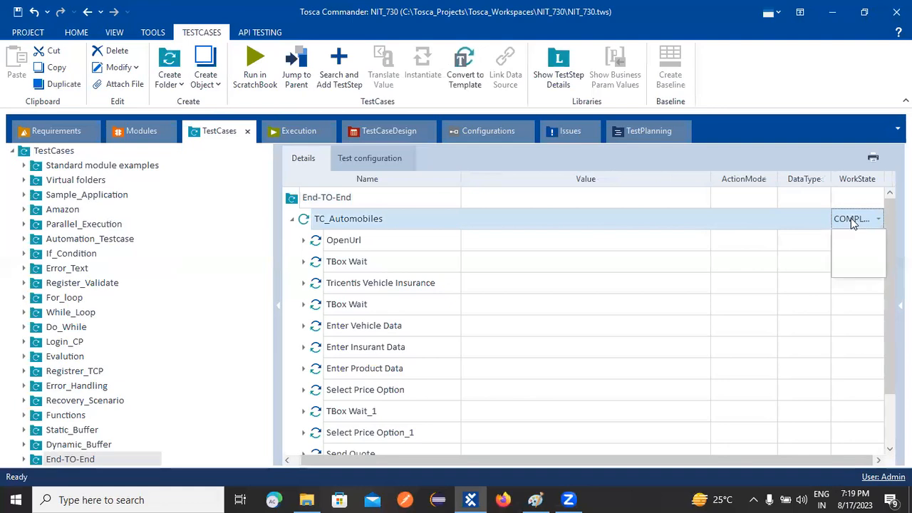
# Update the outdated values of the Sprint1 requirement set and view its coverage and execution state
pyautogui.click(70, 134)
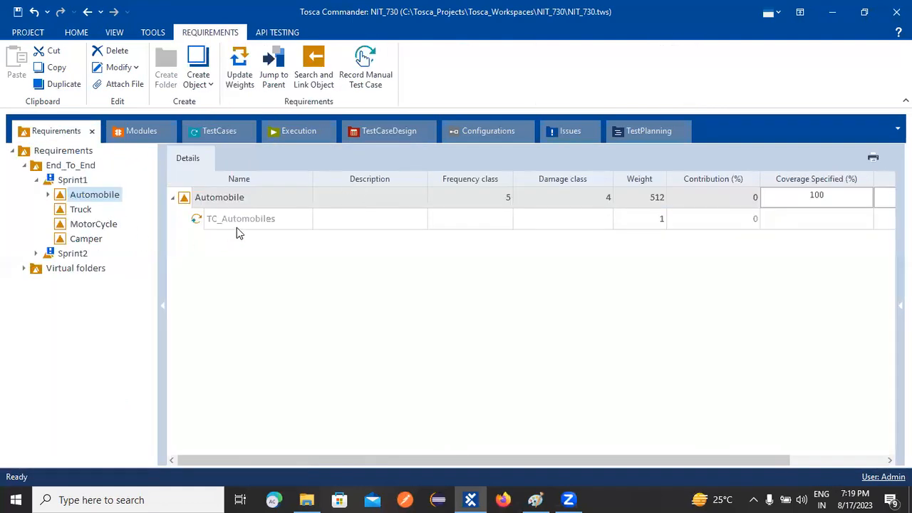
pyautogui.click(219, 199)
pyautogui.rightClick(217, 195)
pyautogui.click(72, 184)
pyautogui.rightClick(70, 183)
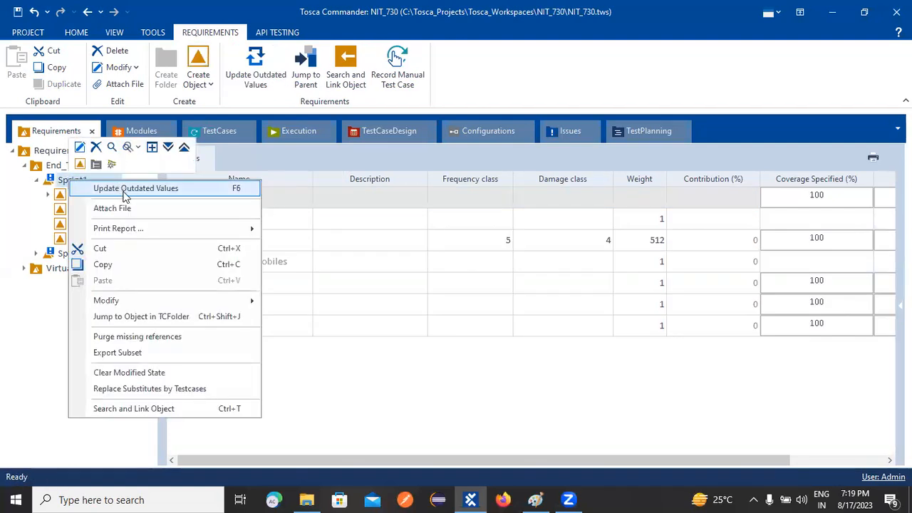
pyautogui.click(125, 189)
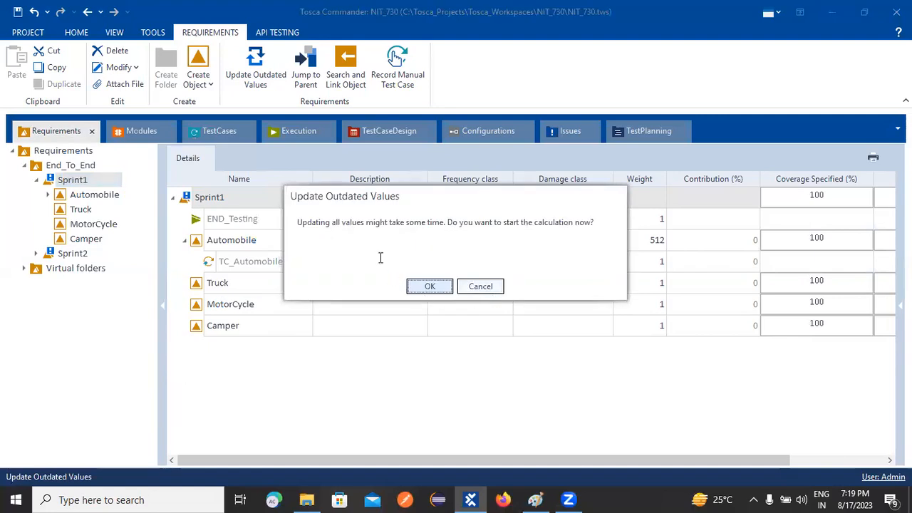
pyautogui.click(436, 288)
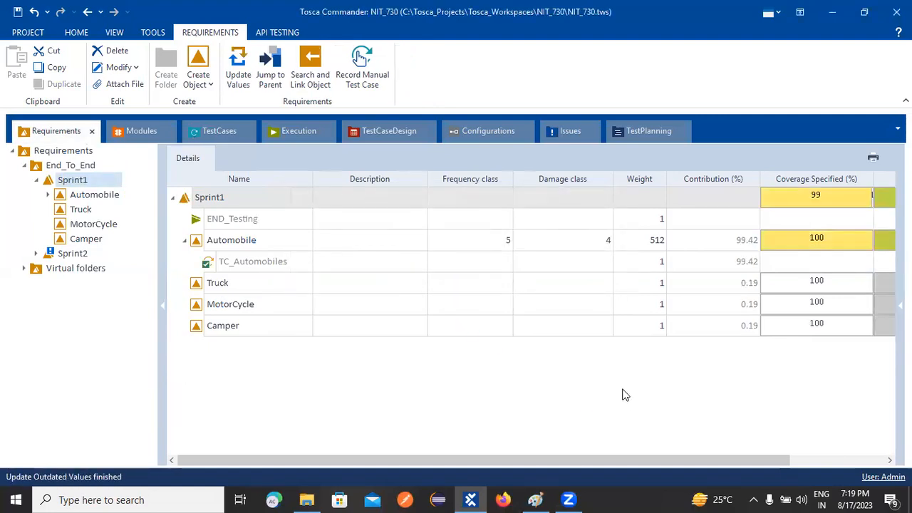
pyautogui.moveTo(474, 462); pyautogui.dragTo(689, 440)
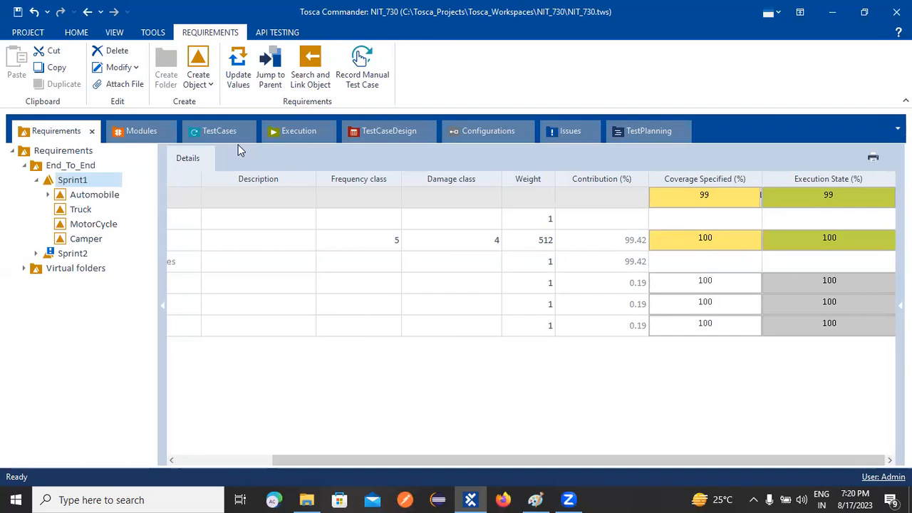
# Set the work state of the TC_Automobiles test case to PLANNED
pyautogui.click(213, 134)
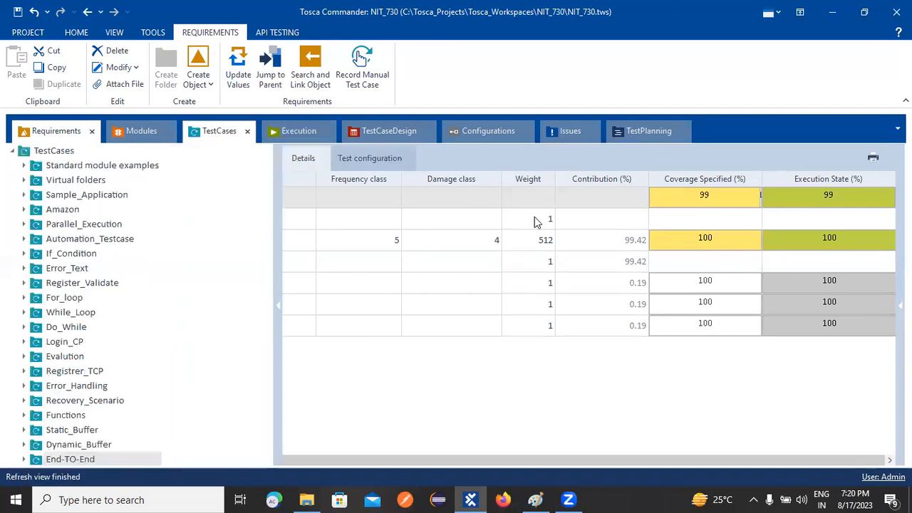
pyautogui.click(852, 222)
pyautogui.click(853, 236)
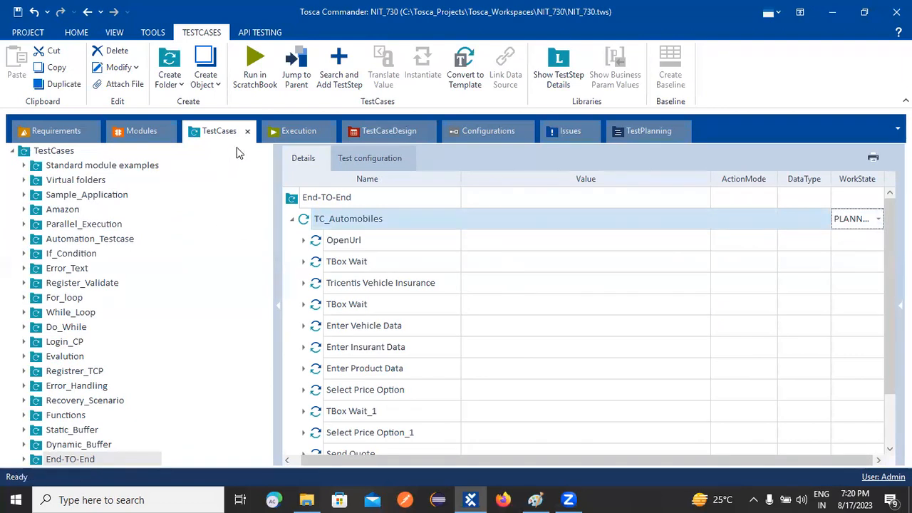
# Recalculate Sprint1's outdated requirement values to reflect the changed test case work state
pyautogui.click(58, 133)
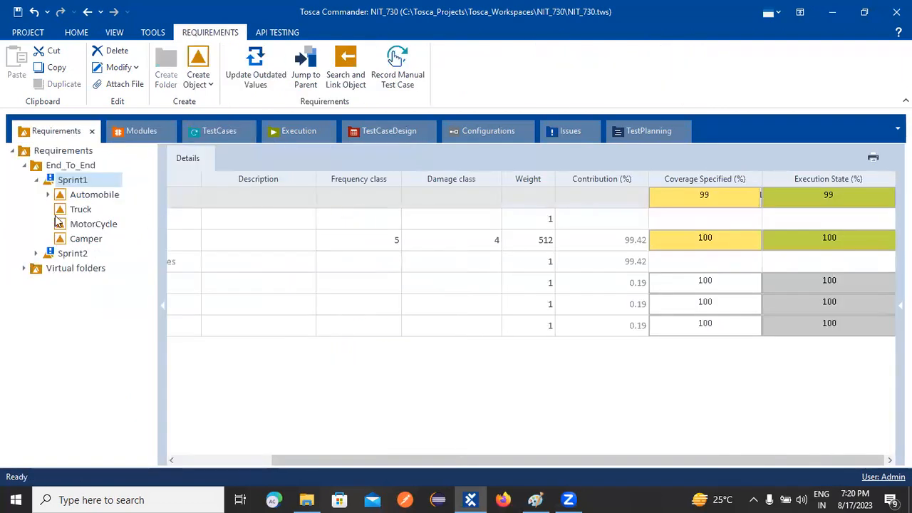
pyautogui.rightClick(71, 180)
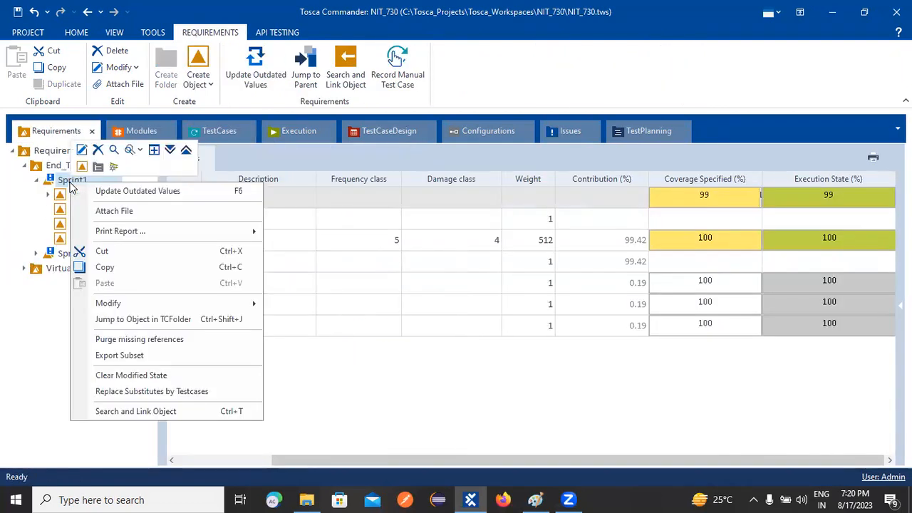
pyautogui.click(114, 190)
pyautogui.click(430, 286)
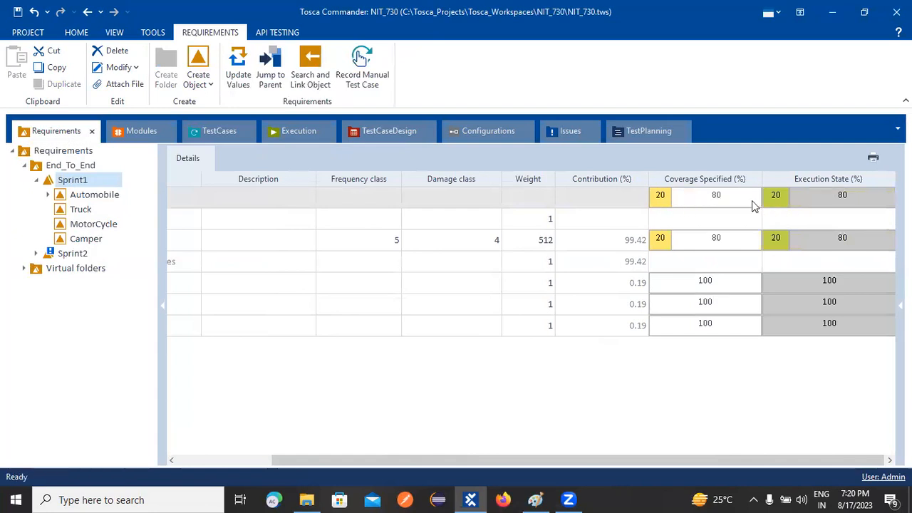
pyautogui.moveTo(772, 206)
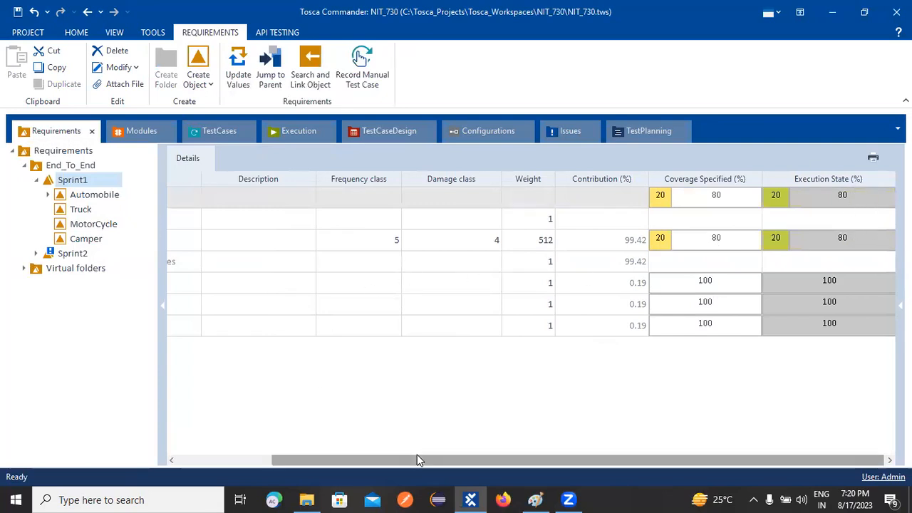
# Set the work state of the TC_Automobiles test case to IN_WORK after viewing Sprint1's coverage and execution state
pyautogui.moveTo(417, 460); pyautogui.dragTo(236, 441)
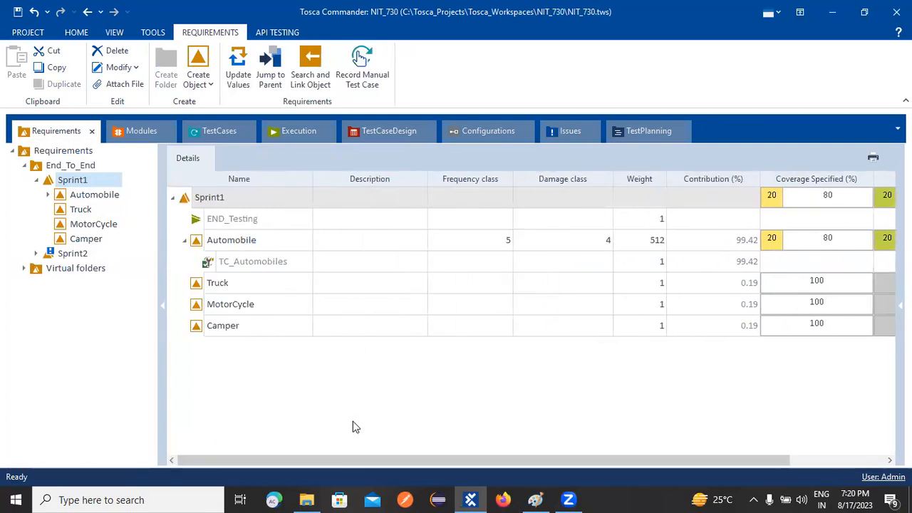
pyautogui.moveTo(367, 460); pyautogui.dragTo(788, 320)
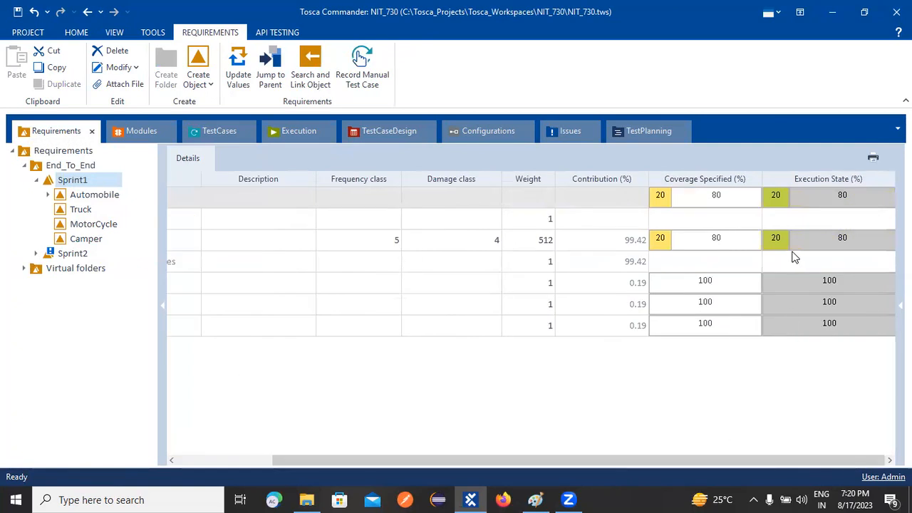
pyautogui.click(153, 135)
pyautogui.click(214, 134)
pyautogui.click(851, 221)
pyautogui.click(850, 221)
pyautogui.click(854, 254)
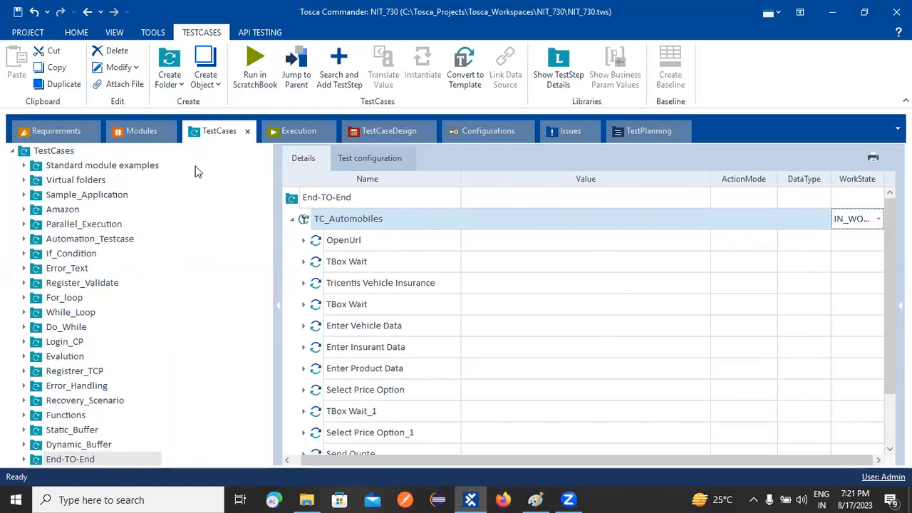
# Update the outdated values of Sprint1 to apply the IN_WORK state of TC_Automobiles
pyautogui.click(295, 132)
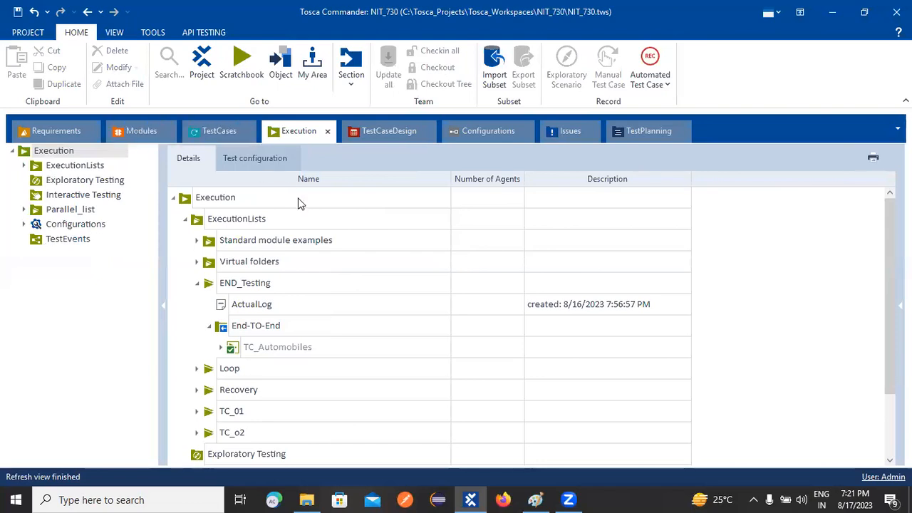
pyautogui.click(46, 134)
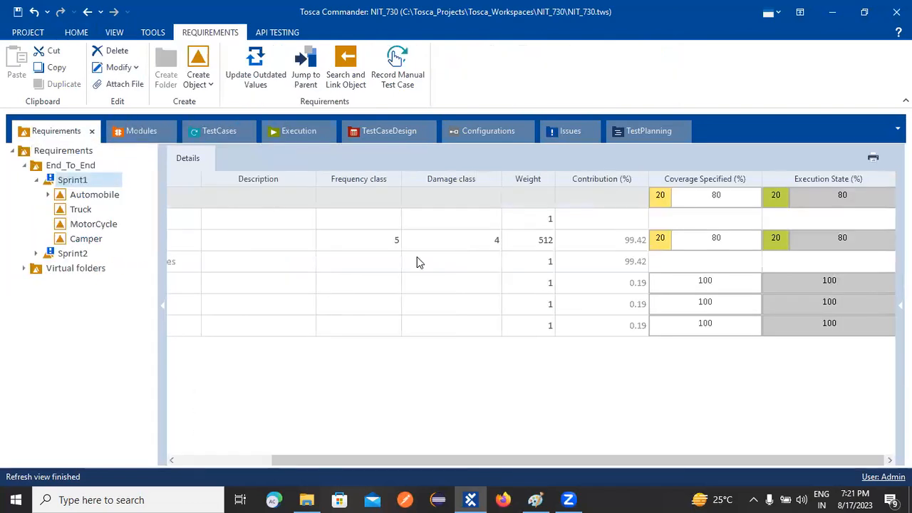
pyautogui.rightClick(75, 182)
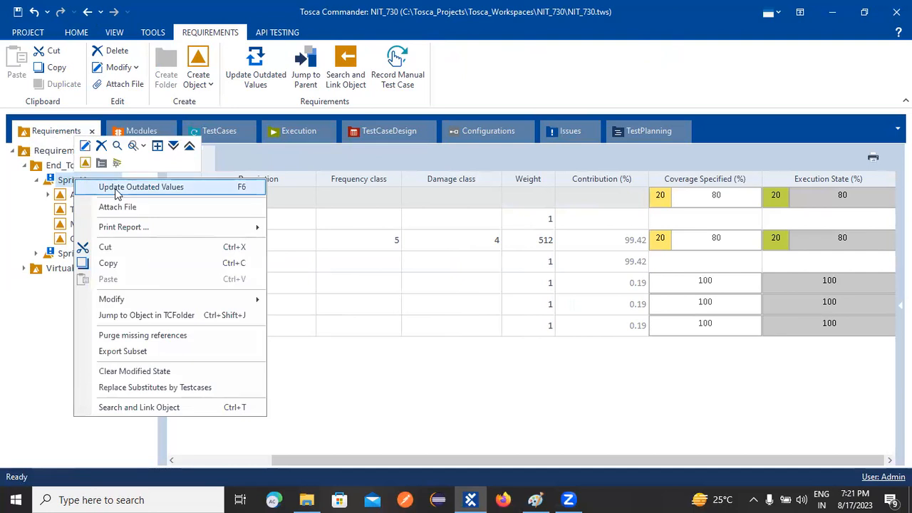
pyautogui.click(116, 187)
pyautogui.click(430, 286)
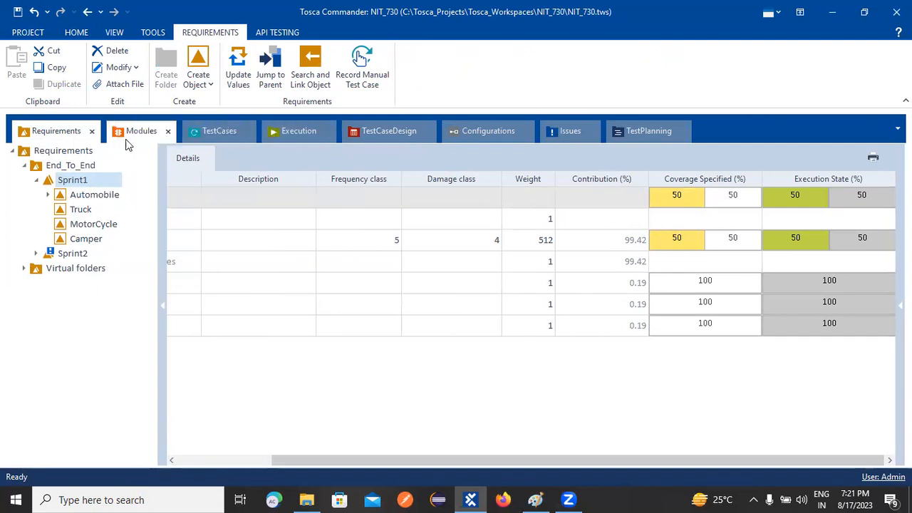
# Set the work state of the TC_Automobiles test case to COMPLETED
pyautogui.click(222, 136)
pyautogui.click(879, 219)
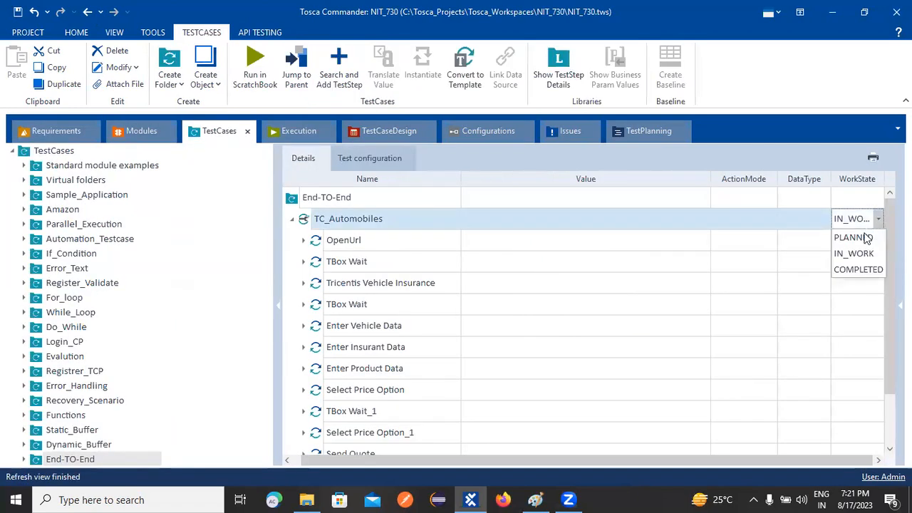
pyautogui.click(859, 268)
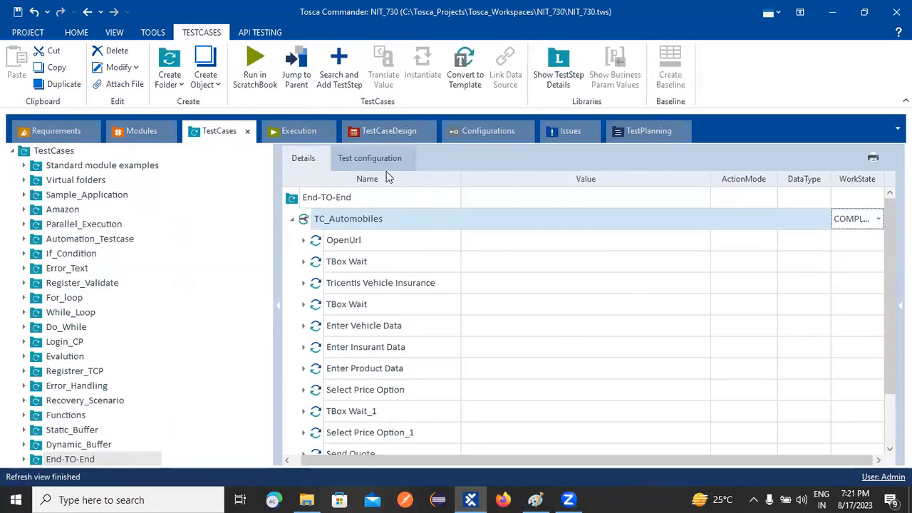
# Recalculate the outdated values of the Sprint1 requirement set for the COMPLETED test case
pyautogui.click(71, 131)
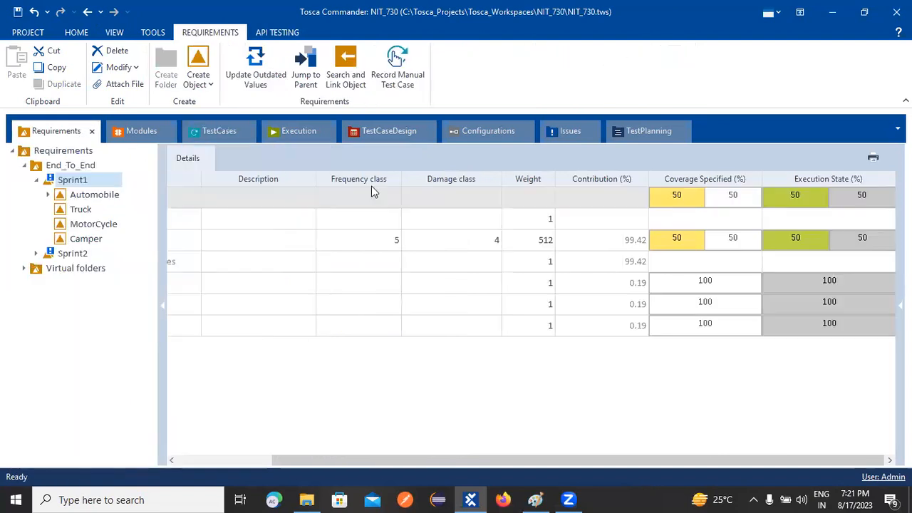
pyautogui.rightClick(66, 184)
pyautogui.click(99, 196)
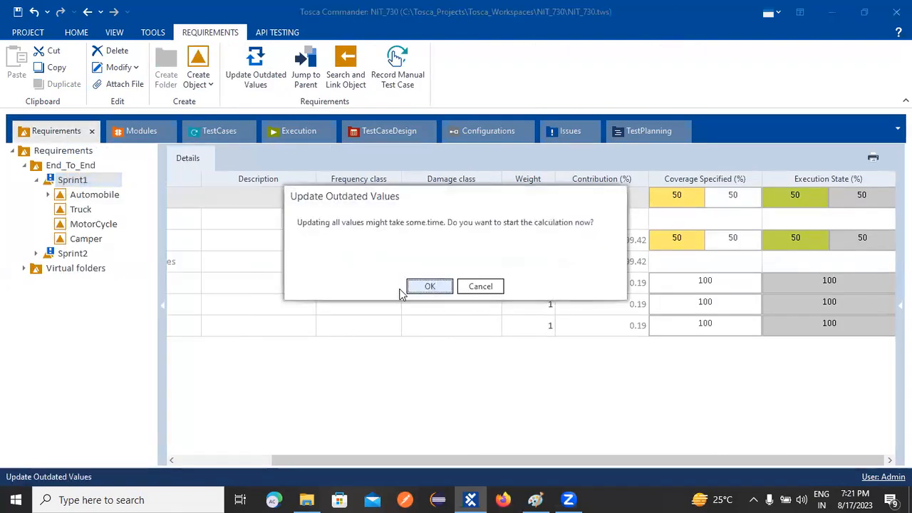
pyautogui.click(433, 286)
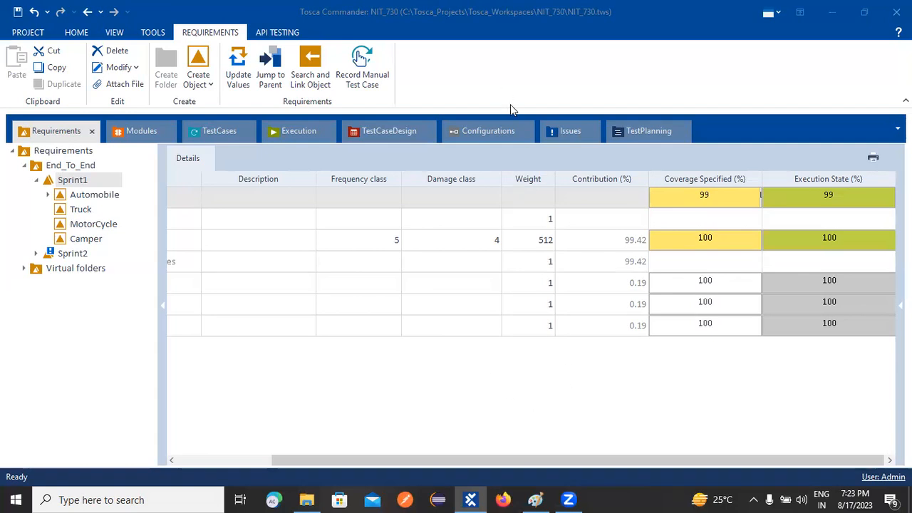
# Go to the Modules section and display the Buffer Viewer
pyautogui.click(132, 134)
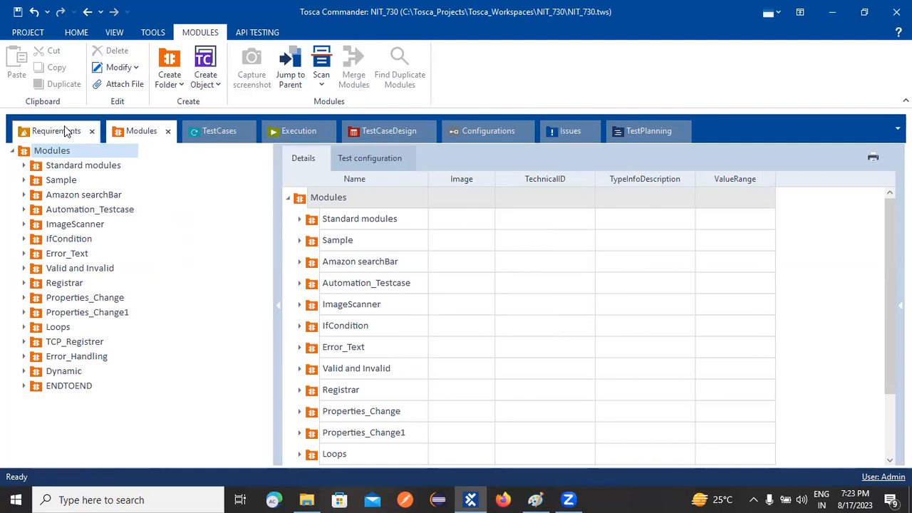
pyautogui.click(152, 34)
pyautogui.click(67, 68)
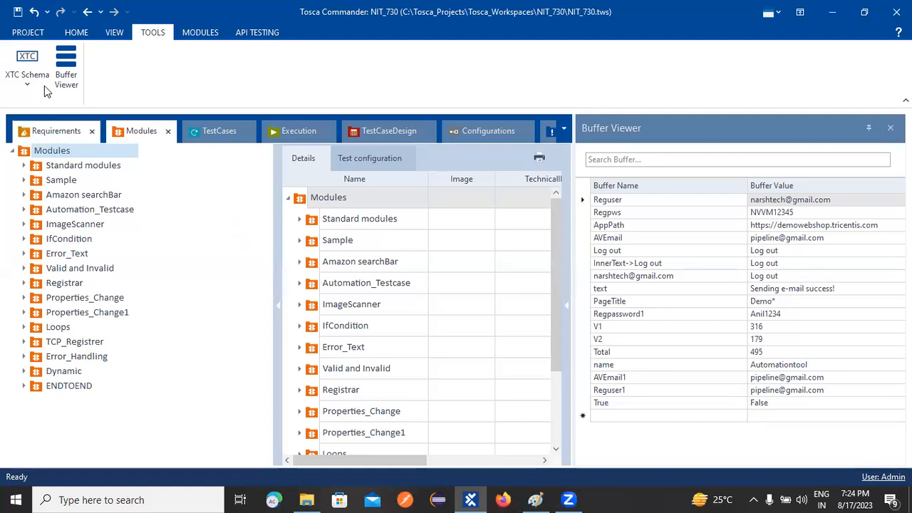
# Expand Standard modules, TBox Automation Tools and Buffer Operations to show the buffer modules
pyautogui.click(76, 32)
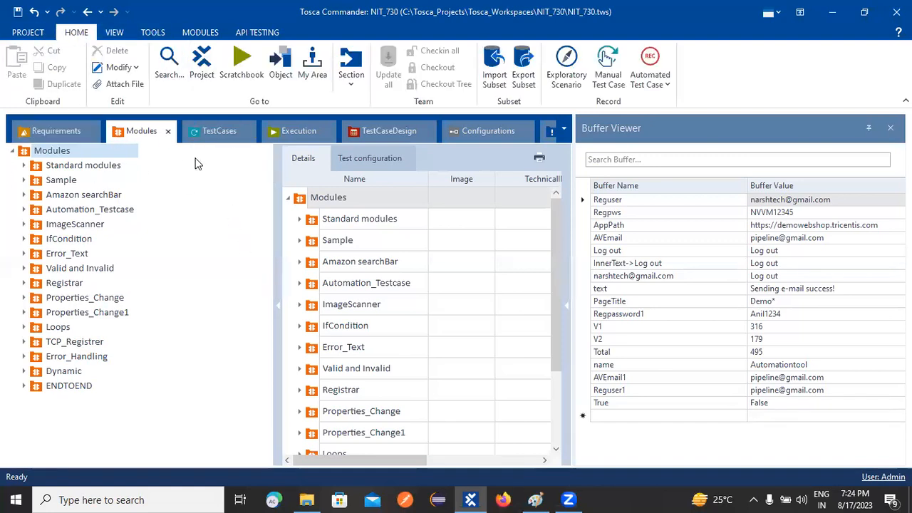
pyautogui.click(23, 166)
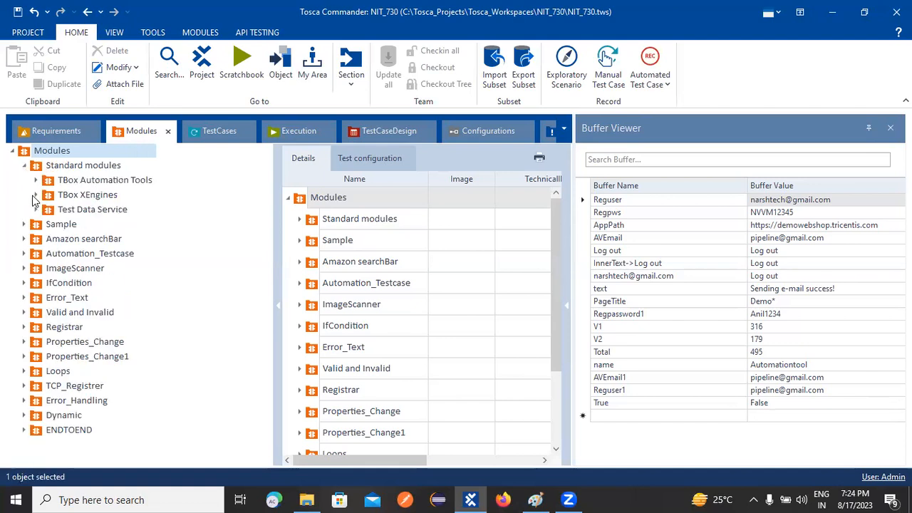
pyautogui.click(35, 181)
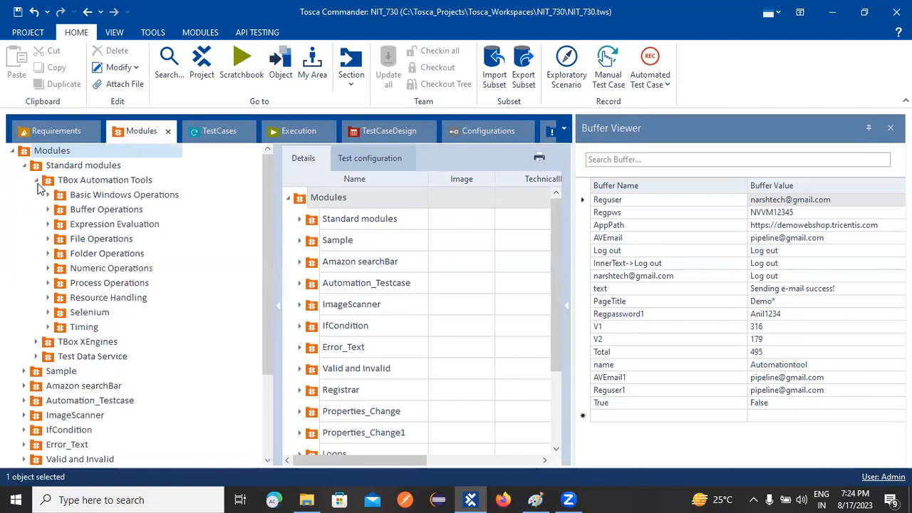
pyautogui.click(47, 209)
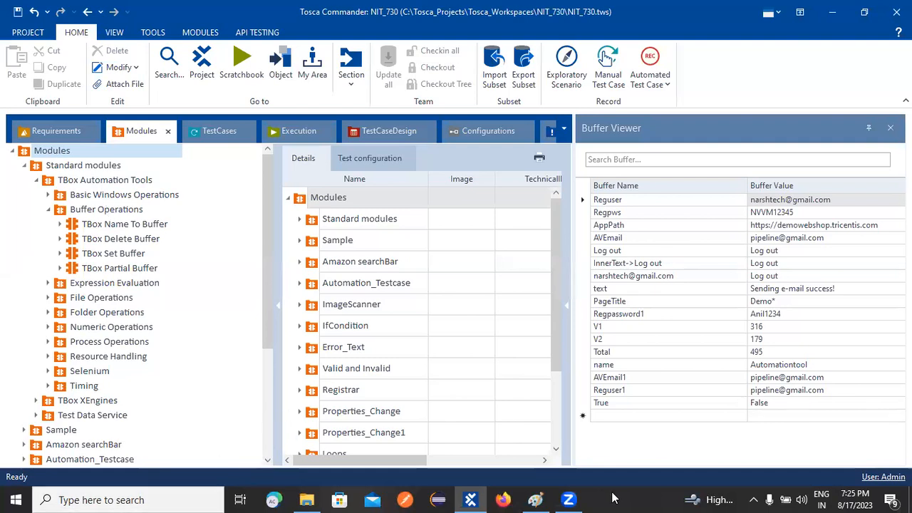
# Switch to Paint and add a text note reading "Module-->SM" below the existing test case notes
pyautogui.click(534, 500)
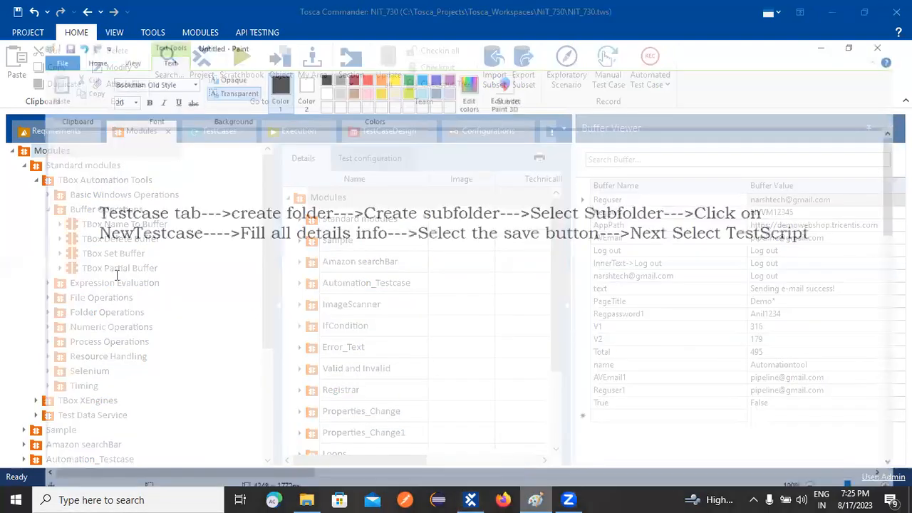
pyautogui.click(114, 272)
pyautogui.write('Mo')
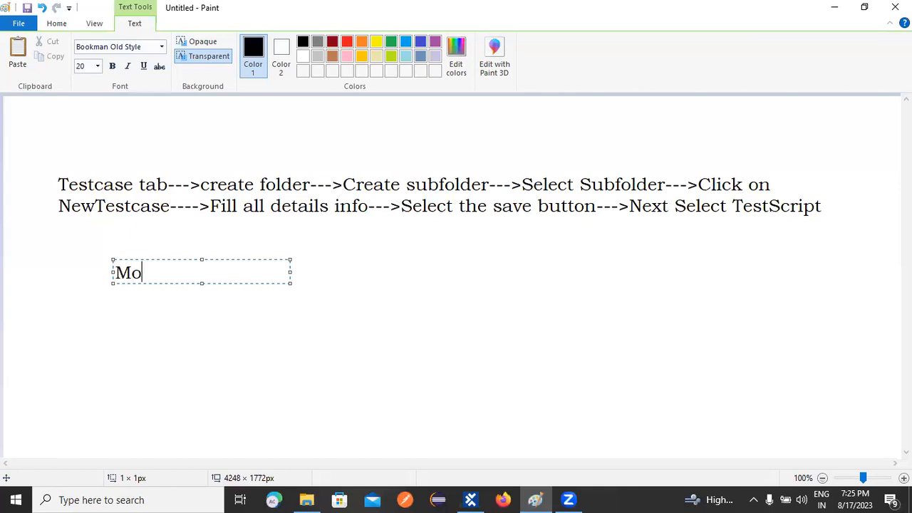
pyautogui.write('dule-->')
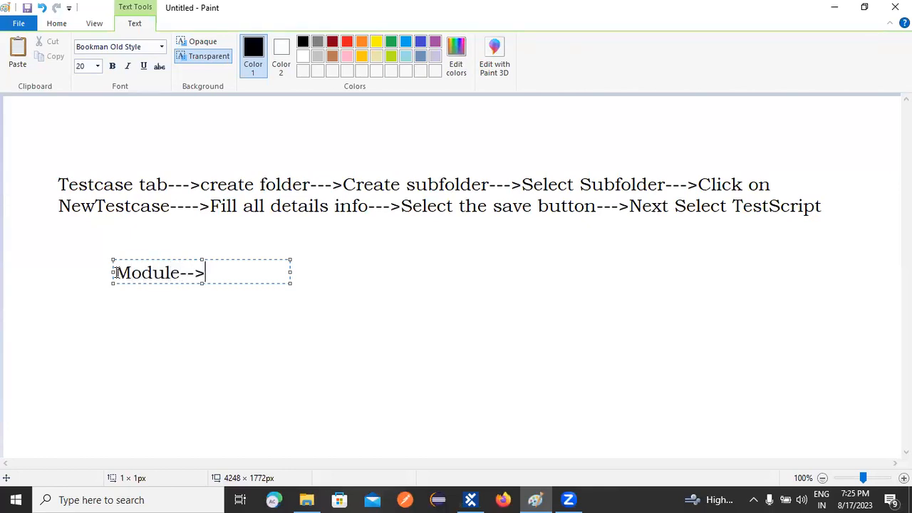
pyautogui.write('SM')
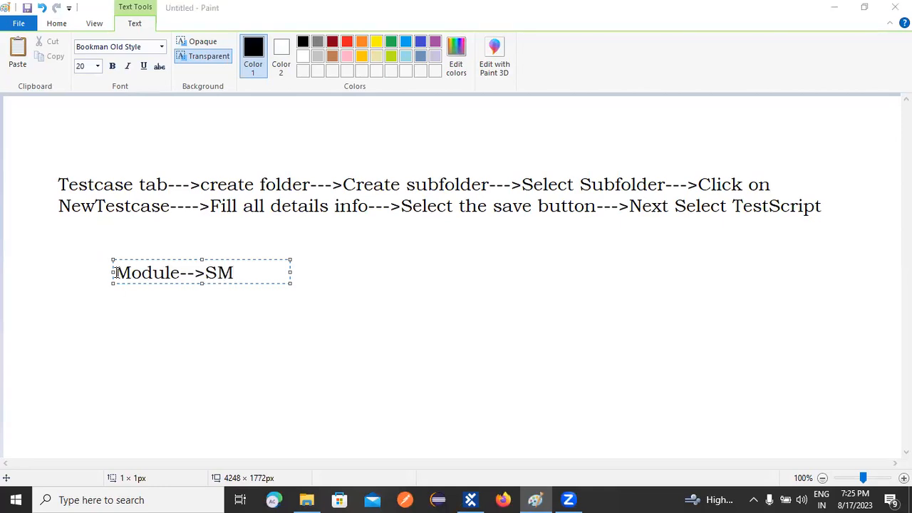
# Replace "SM" in the Paint note with the Standard modules folder name copied from Tosca Commander, followed by "--->"
pyautogui.hotkey('alt', 'Tab')
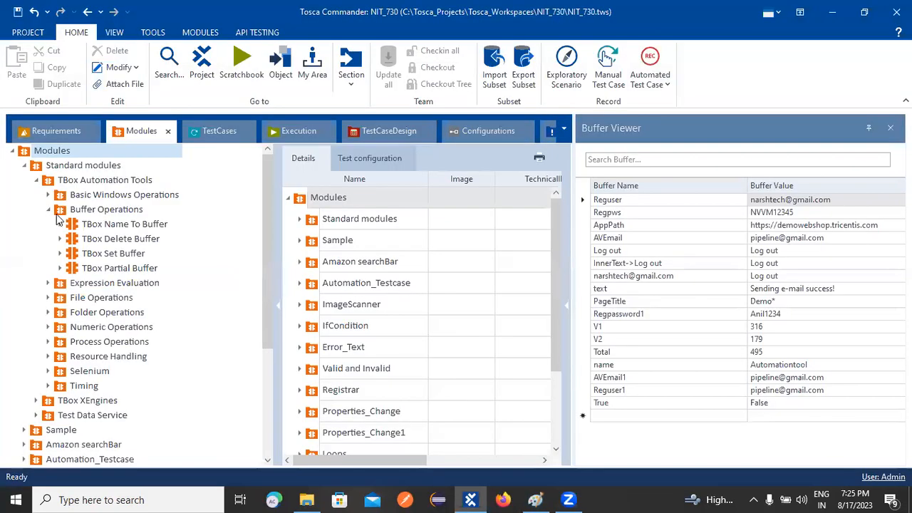
pyautogui.rightClick(77, 167)
pyautogui.click(88, 133)
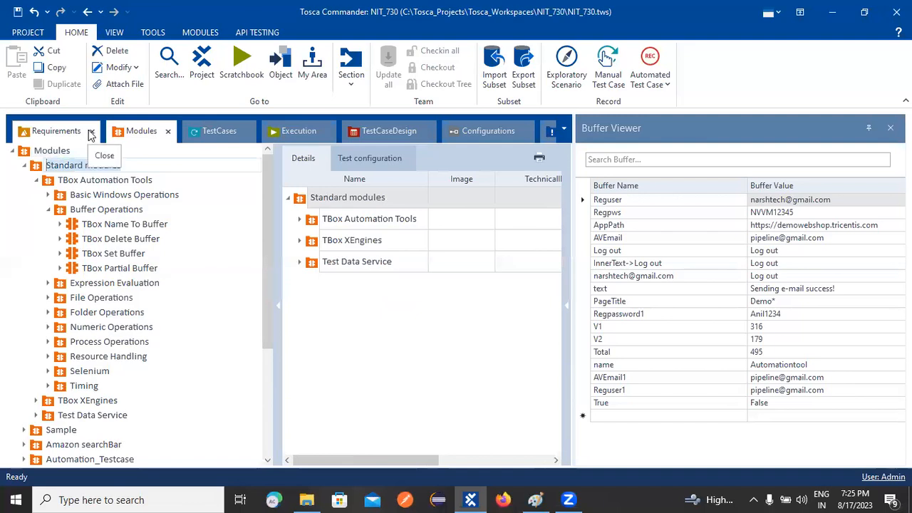
pyautogui.hotkey('alt', 'Tab')
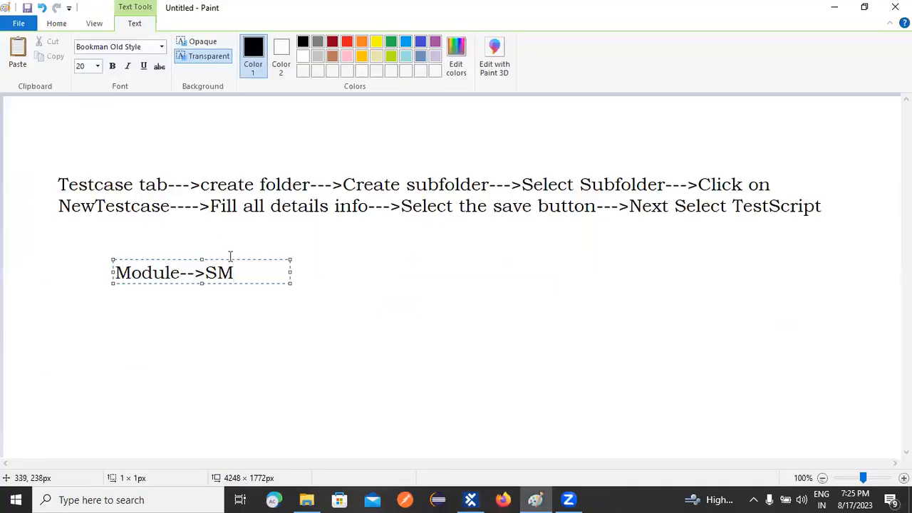
pyautogui.hotkey('shift', 'Left')
pyautogui.hotkey('shift', 'Left')
pyautogui.write('Standard modules')
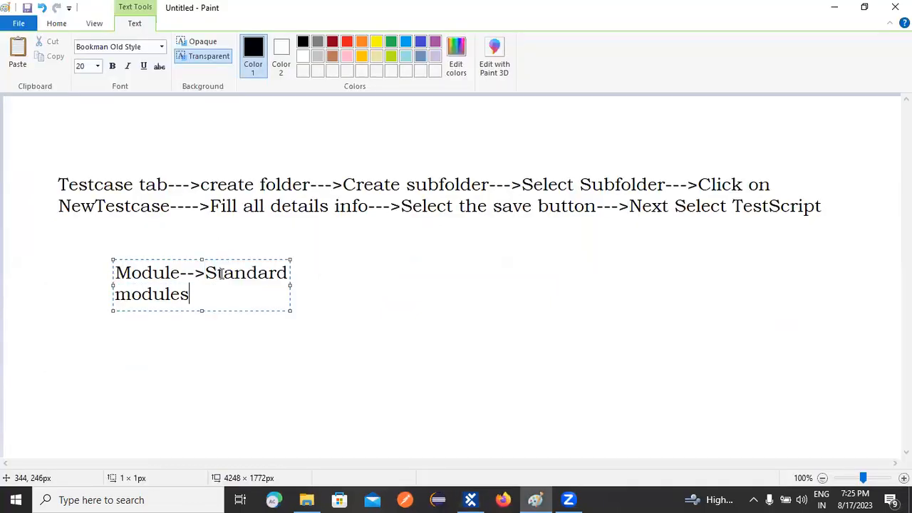
pyautogui.write('--->')
# Append the Buffer Operations folder name copied from Tosca Commander and "-->" to the Paint note, widening its text box to about 808 px
pyautogui.hotkey('alt', 'Tab')
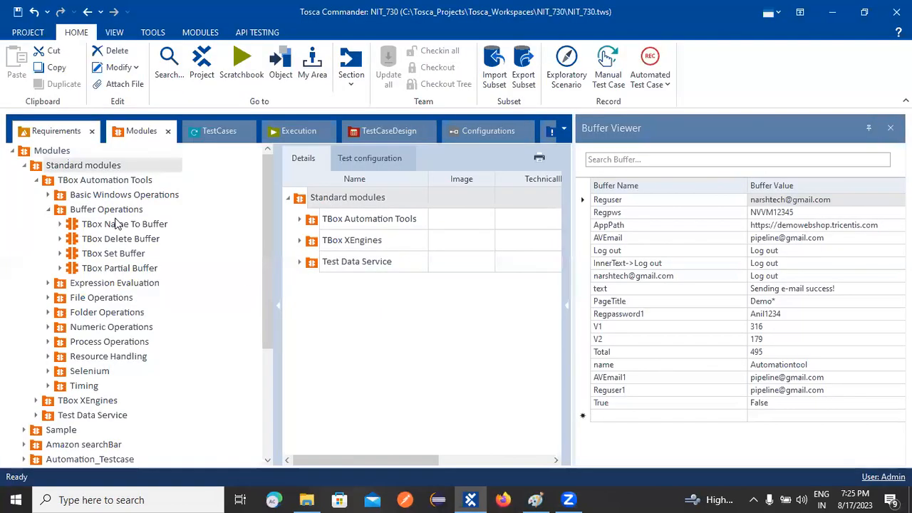
pyautogui.rightClick(121, 209)
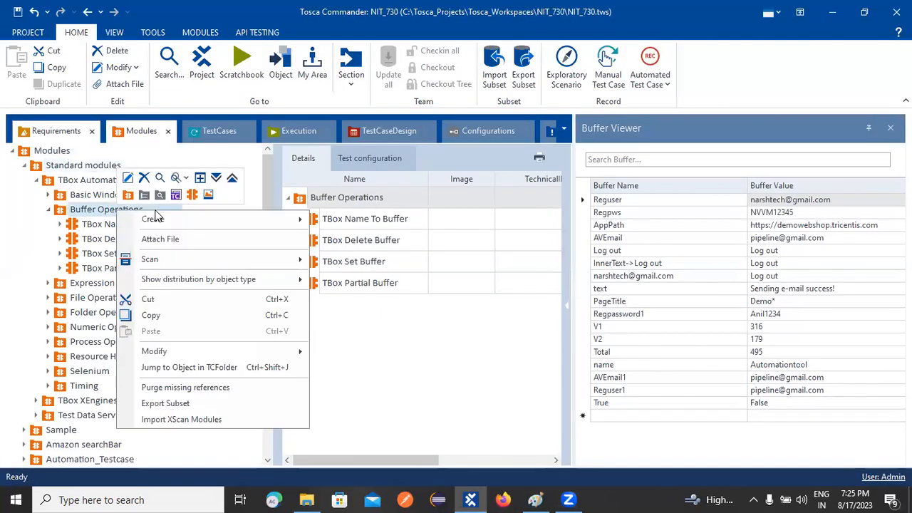
pyautogui.click(129, 179)
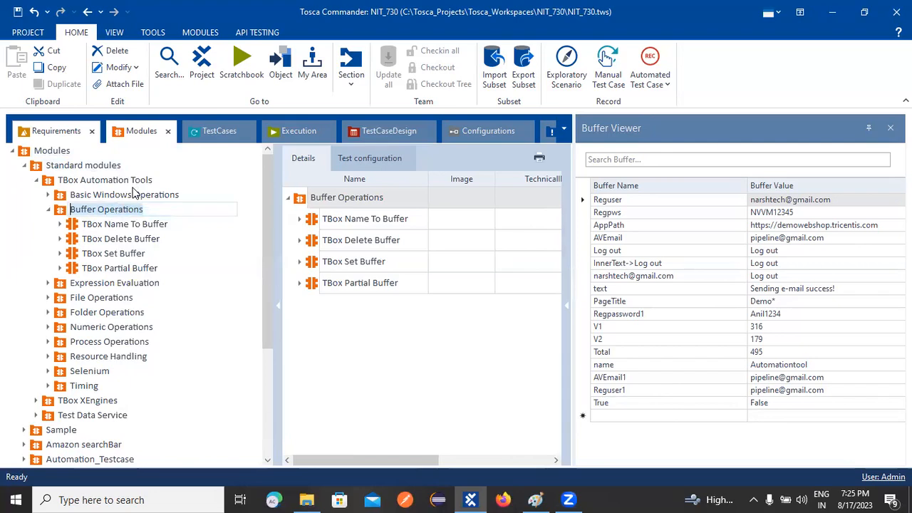
pyautogui.hotkey('alt', 'Tab')
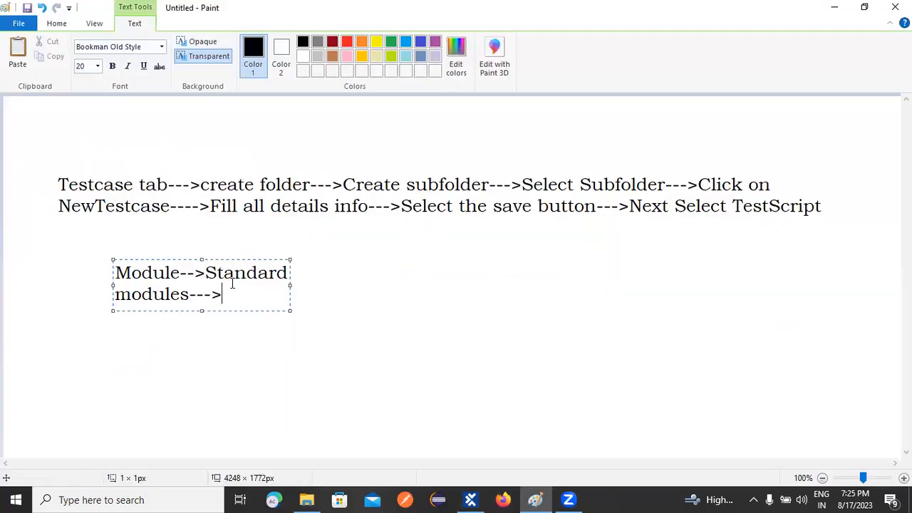
pyautogui.write('Buffer Operations')
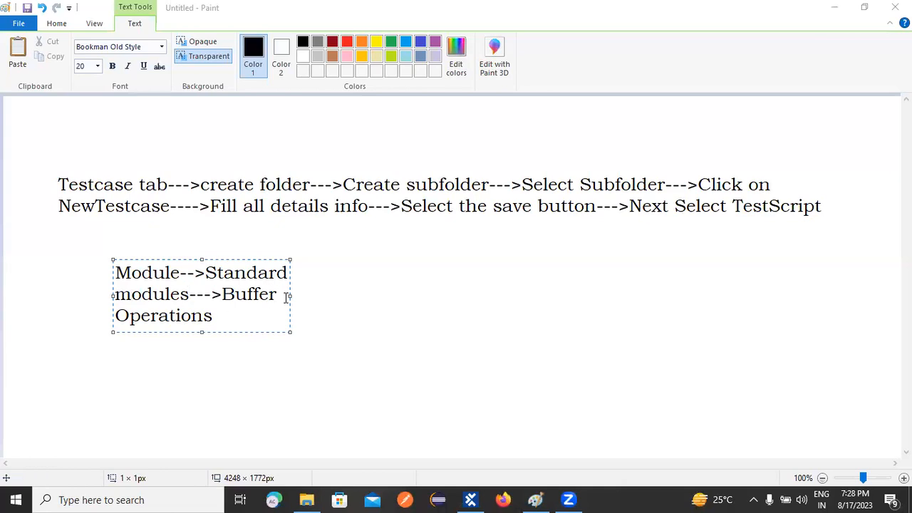
pyautogui.moveTo(289, 295); pyautogui.dragTo(649, 295)
pyautogui.write('-->')
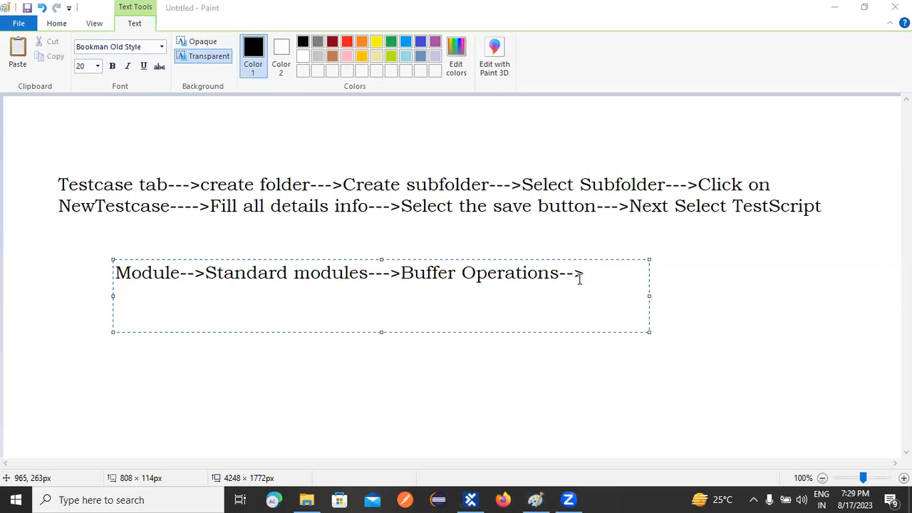
# Append the TBox Delete Buffer module name copied from Tosca Commander to the Paint note and finish the text
pyautogui.hotkey('alt', 'Tab')
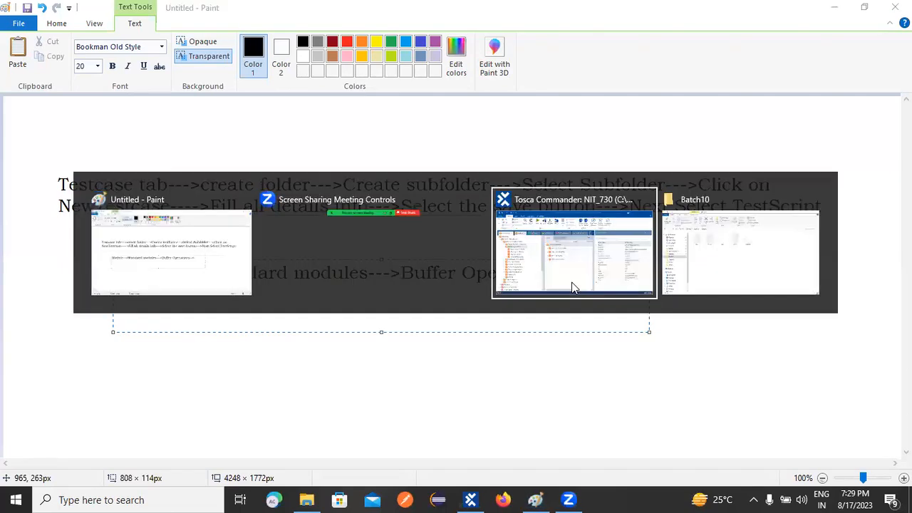
pyautogui.click(574, 288)
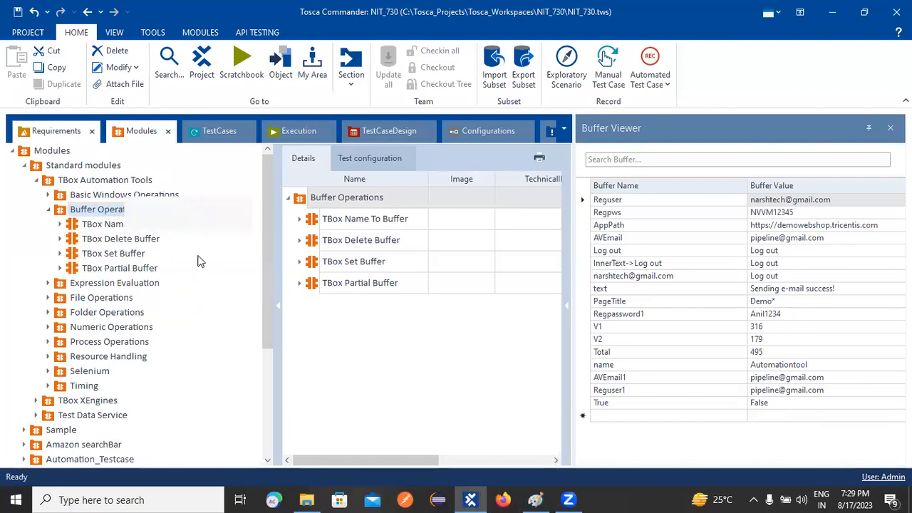
pyautogui.rightClick(128, 239)
pyautogui.click(159, 239)
pyautogui.hotkey('ctrl', 'c')
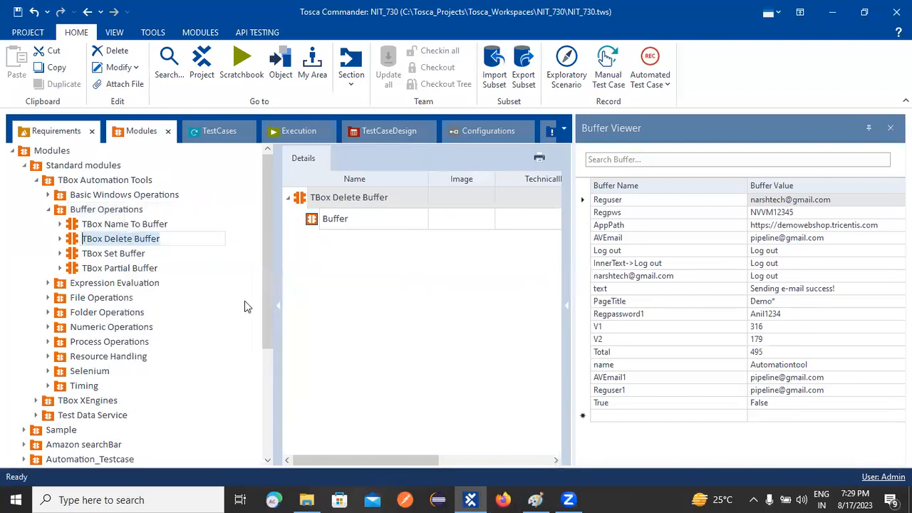
pyautogui.hotkey('alt', 'Tab')
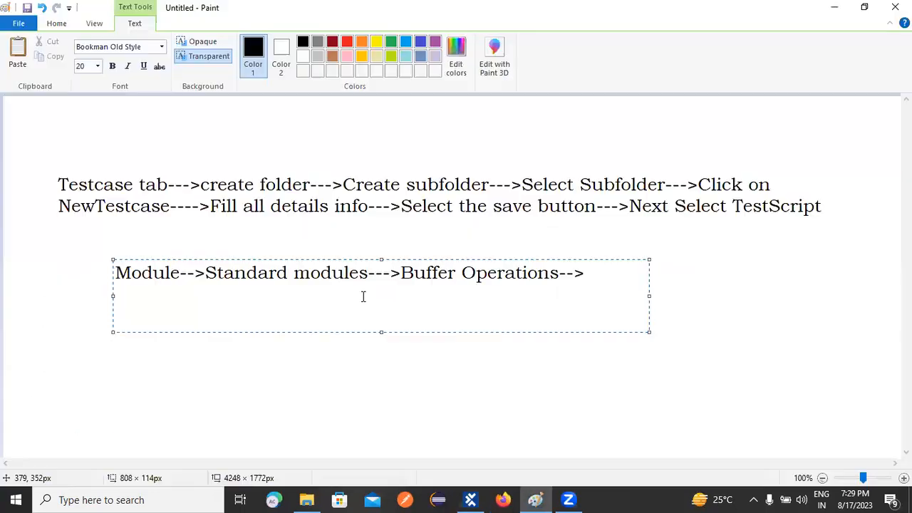
pyautogui.hotkey('ctrl', 'v')
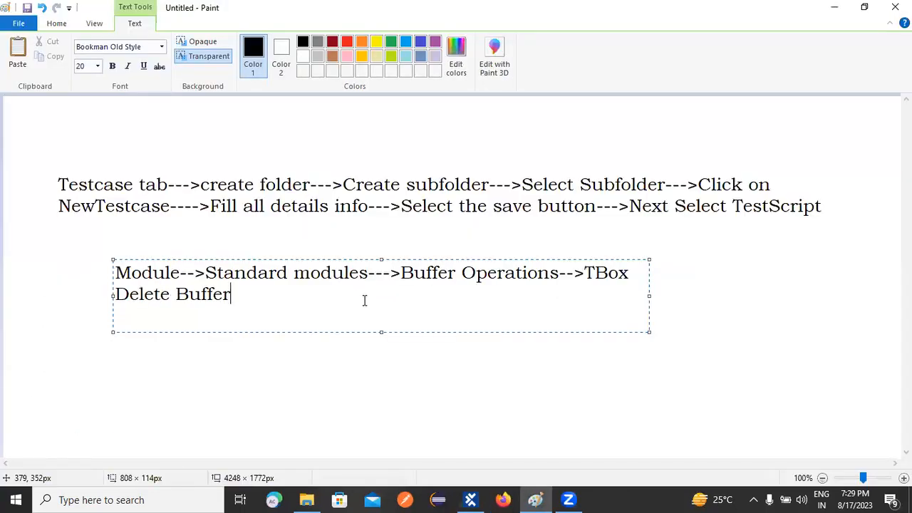
pyautogui.click(650, 293)
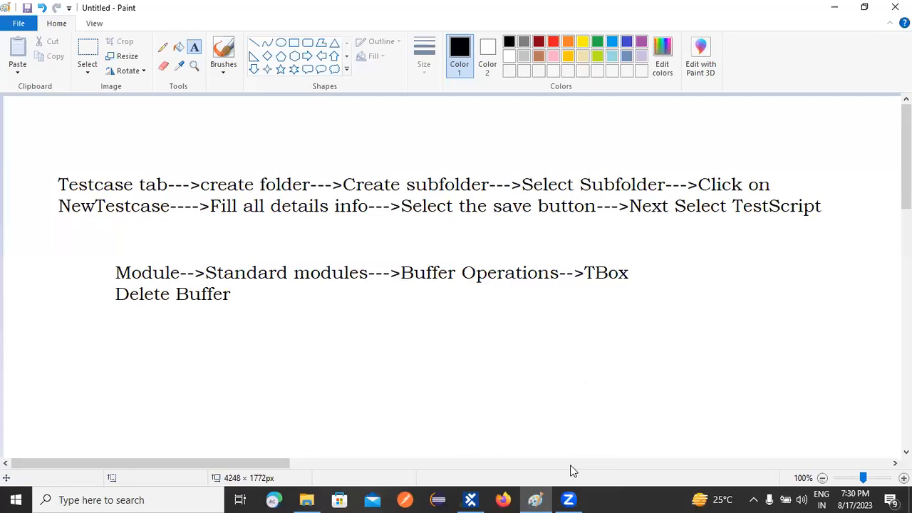
# Switch to Tosca Commander and close the Buffer Viewer
pyautogui.click(471, 500)
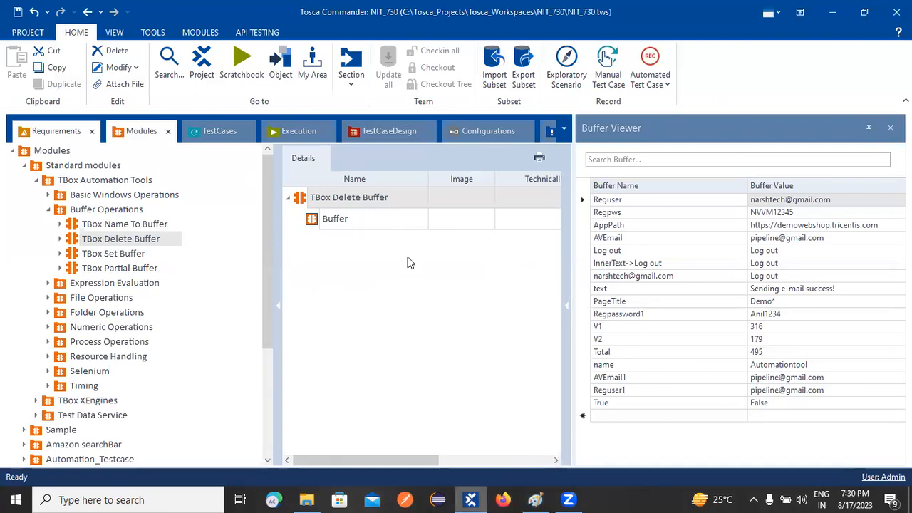
pyautogui.click(450, 199)
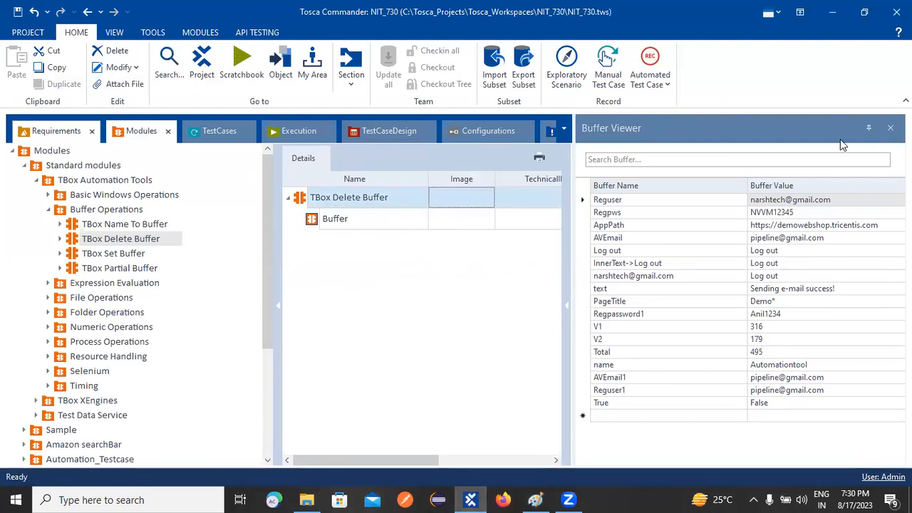
pyautogui.click(890, 127)
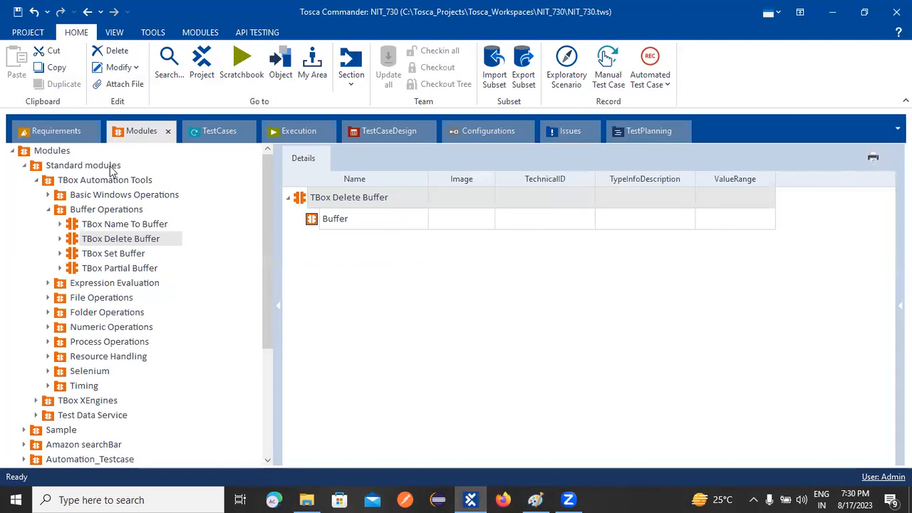
# Show the Static_Buffer test case folder and expand TC_01 and its TBox Partial Buffer step
pyautogui.click(221, 132)
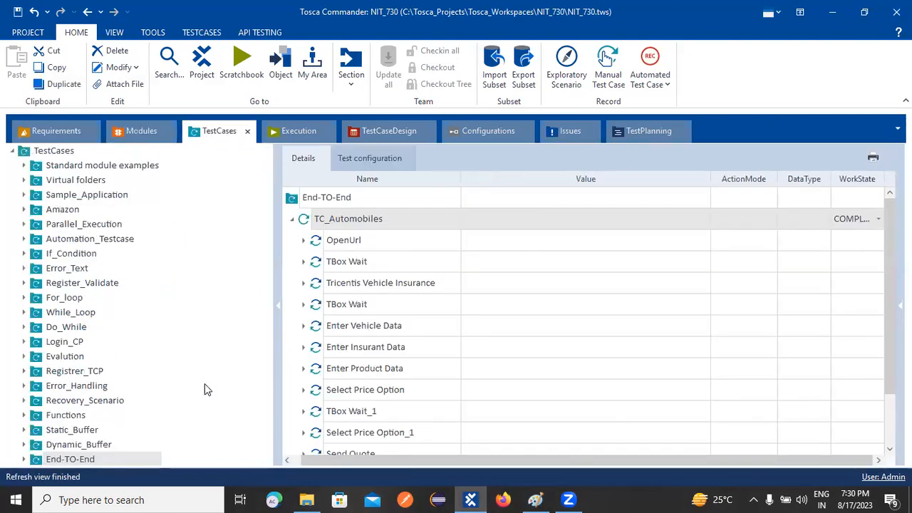
pyautogui.click(58, 431)
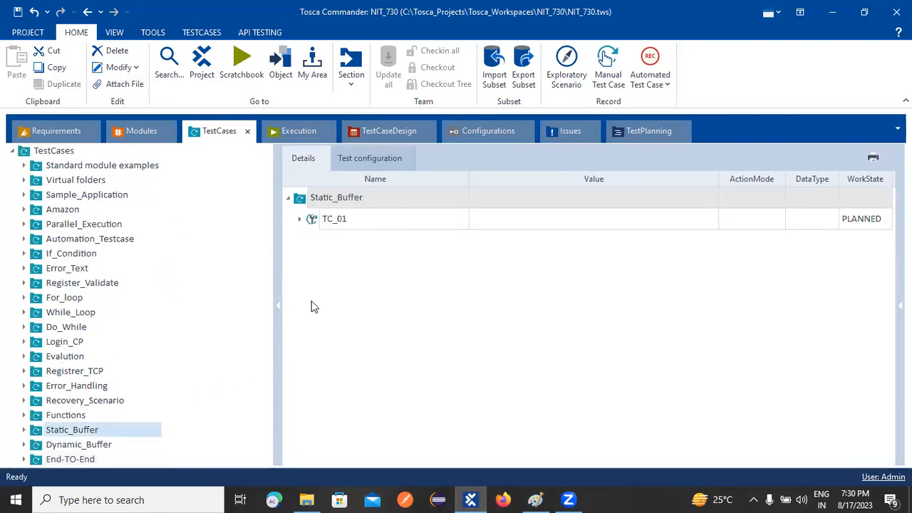
pyautogui.click(300, 220)
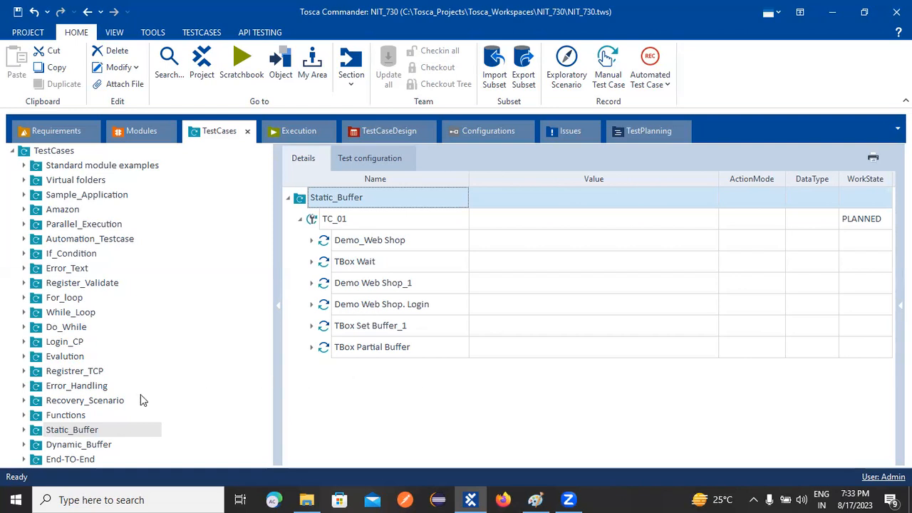
pyautogui.click(320, 352)
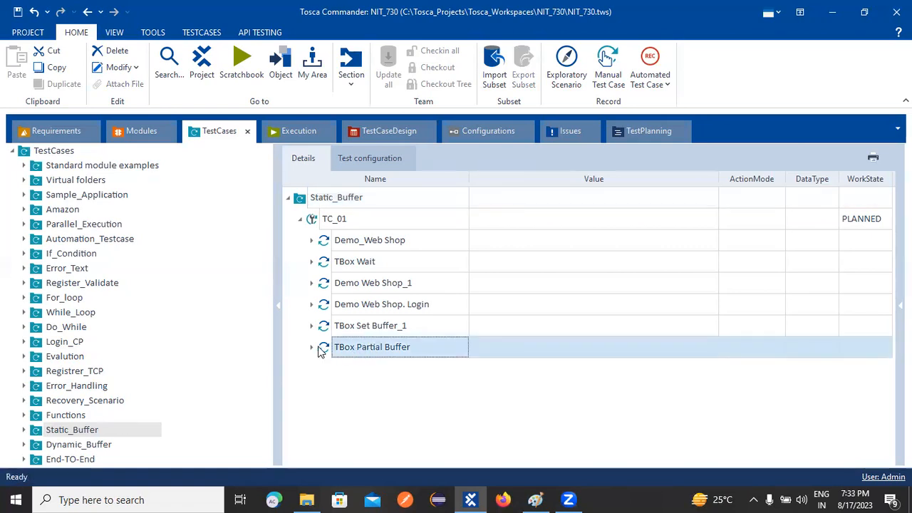
pyautogui.click(312, 347)
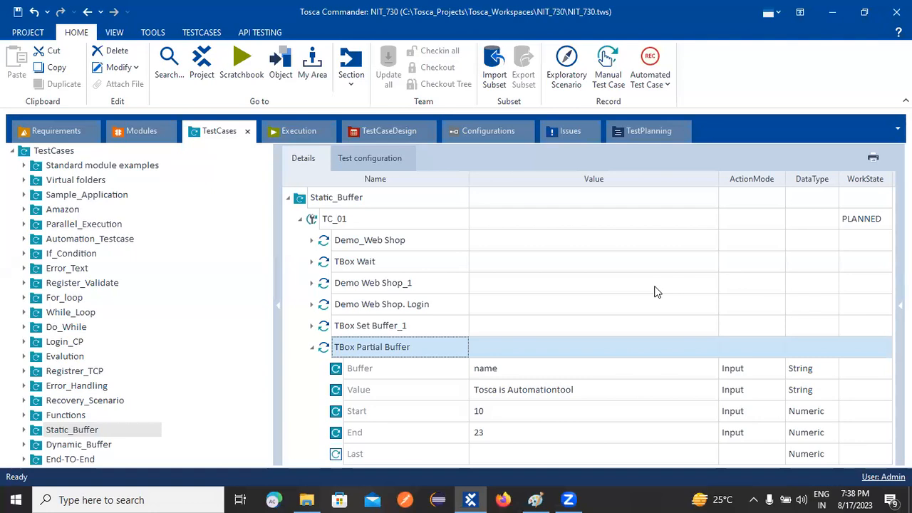
# Open the ToSca text file from the Batch10 folder, maximize it and append "--" to the underline below the final Dynamic Buffer heading
pyautogui.click(306, 500)
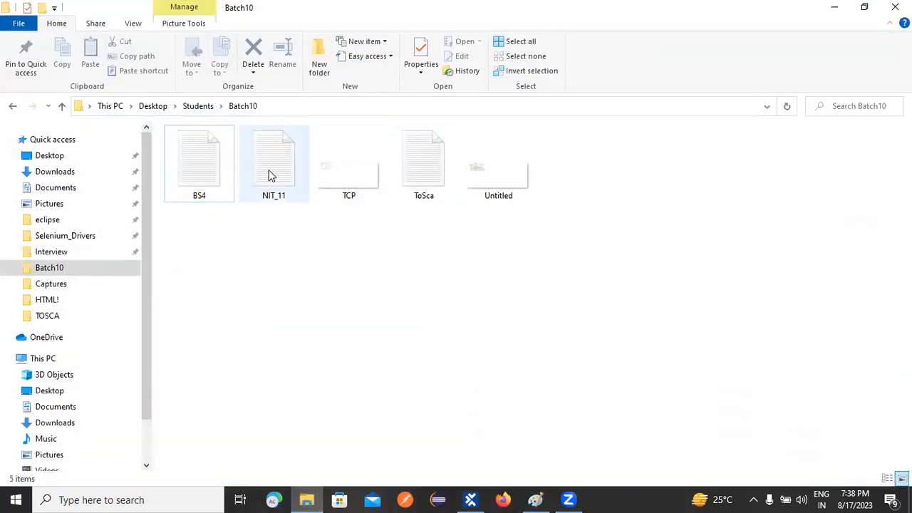
pyautogui.doubleClick(417, 175)
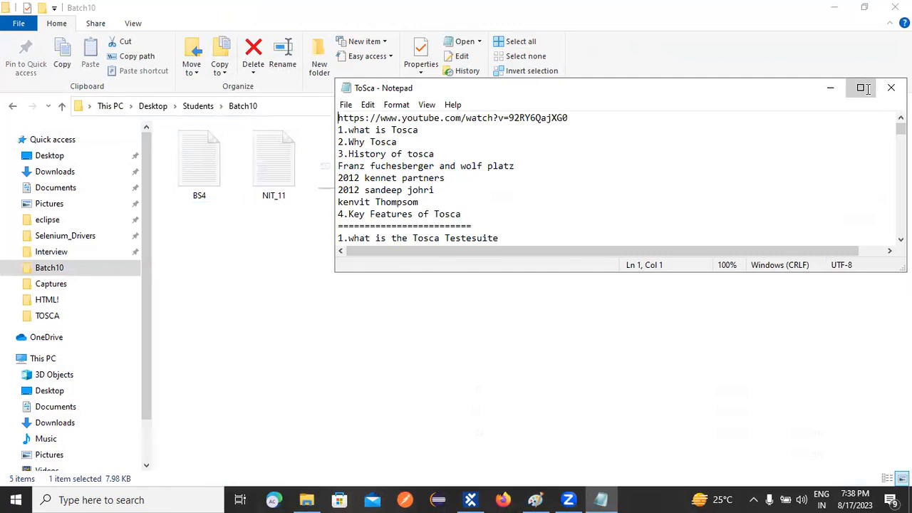
pyautogui.click(861, 87)
pyautogui.moveTo(906, 63); pyautogui.dragTo(906, 433)
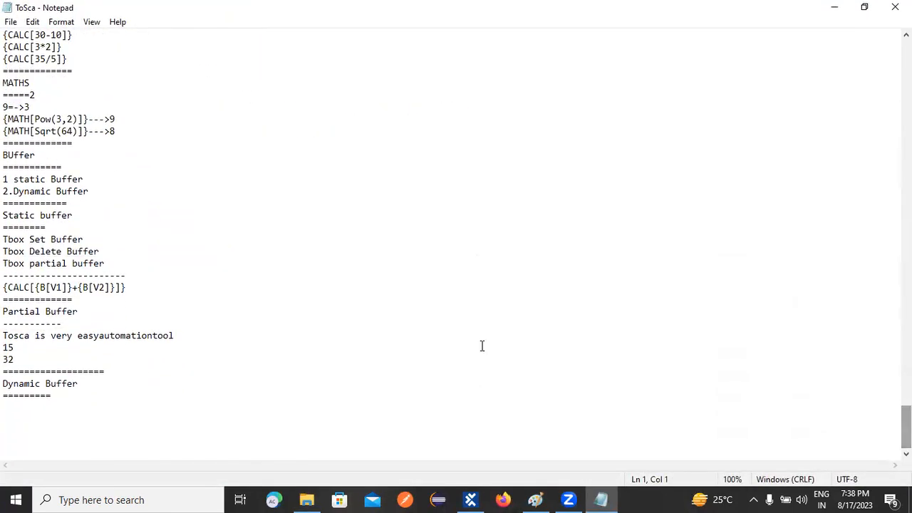
pyautogui.click(71, 394)
pyautogui.write('--')
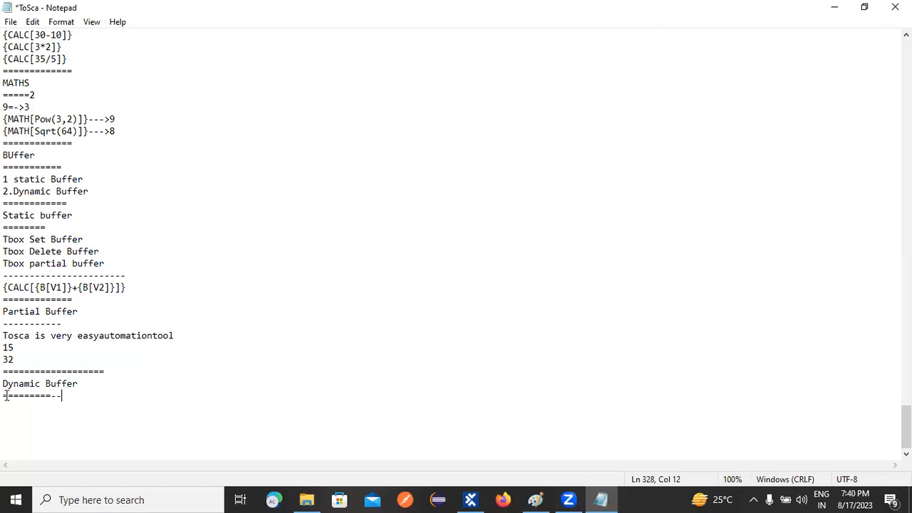
# Open a new Paint drawing and draw two tall rounded rectangles side by side
pyautogui.click(91, 499)
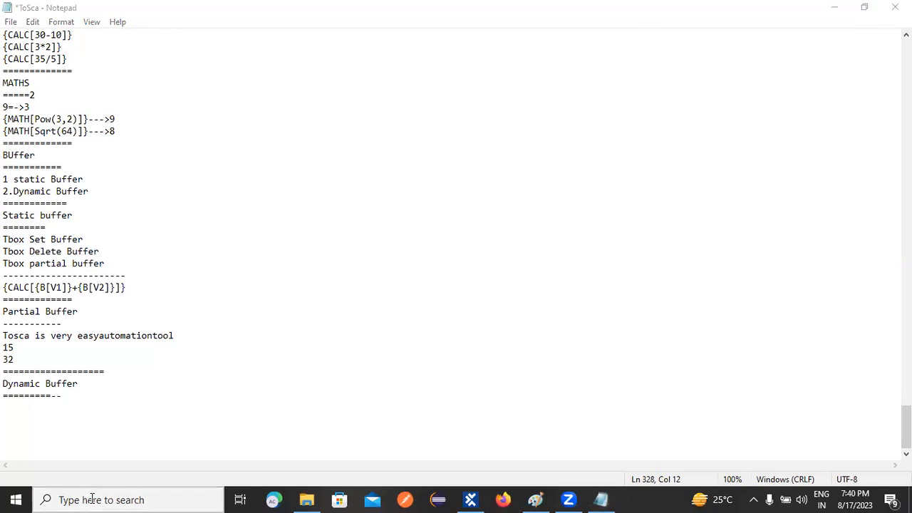
pyautogui.write('paint')
pyautogui.press('Escape')
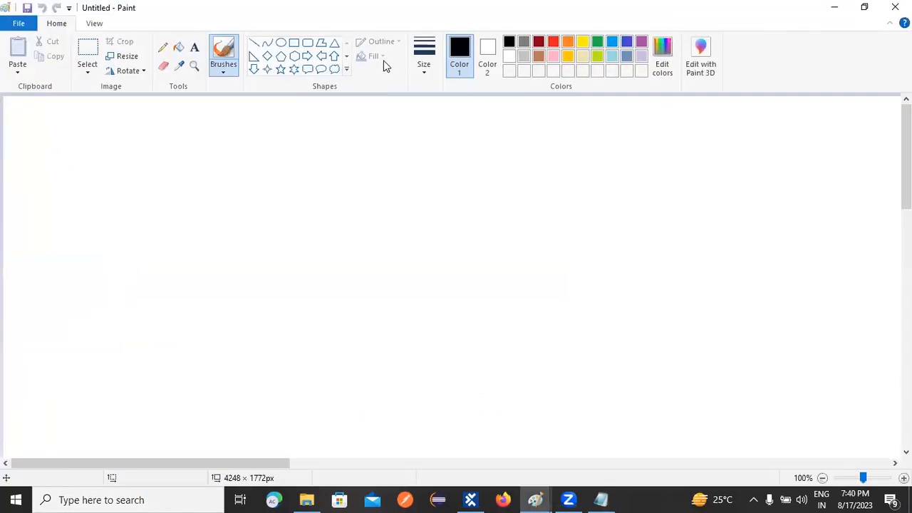
pyautogui.click(307, 42)
pyautogui.moveTo(122, 165)
pyautogui.mouseDown()
pyautogui.moveTo(195, 384)
pyautogui.moveTo(203, 384)
pyautogui.mouseUp()
pyautogui.moveTo(365, 166); pyautogui.dragTo(453, 395)
pyautogui.click(253, 244)
# Draw five short, roughly horizontal lines one below another inside the left rounded rectangle
pyautogui.click(254, 43)
pyautogui.moveTo(126, 197); pyautogui.dragTo(181, 196)
pyautogui.moveTo(138, 219); pyautogui.dragTo(185, 223)
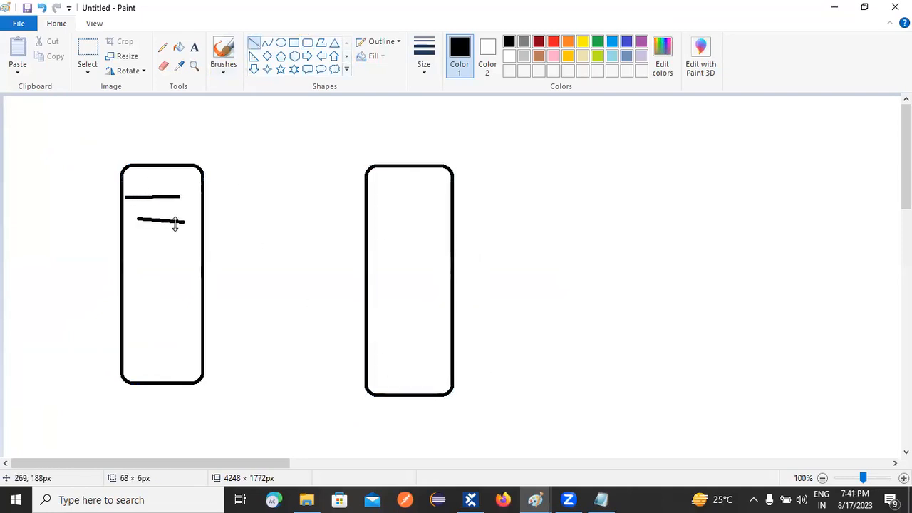
pyautogui.moveTo(126, 245); pyautogui.dragTo(178, 248)
pyautogui.moveTo(125, 274); pyautogui.dragTo(182, 285)
pyautogui.moveTo(126, 311); pyautogui.dragTo(182, 316)
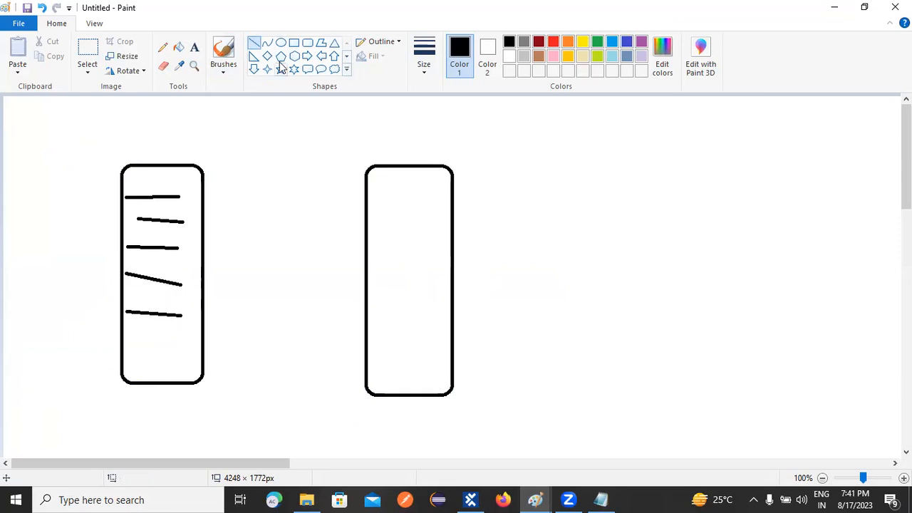
# Label the left rectangle "TOSCA" and the right one "Application" above their outlines, and return to the Line tool
pyautogui.click(195, 48)
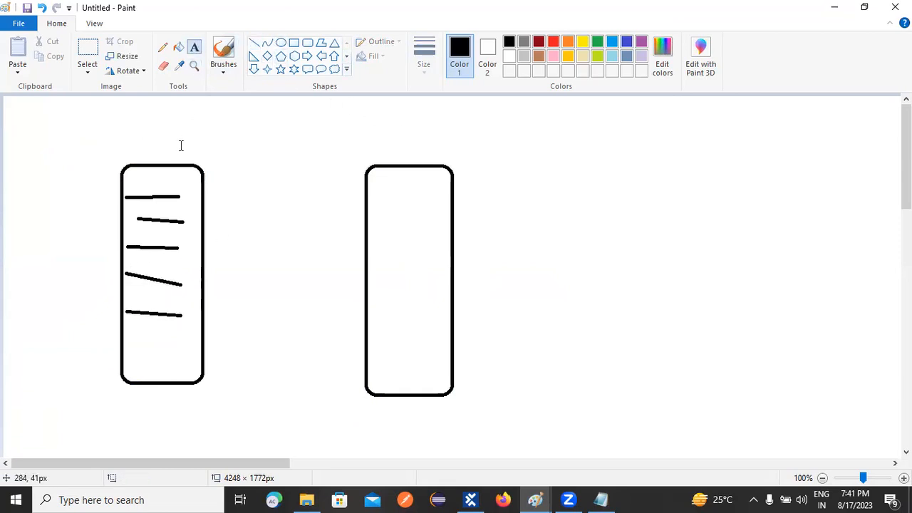
pyautogui.click(134, 136)
pyautogui.write('TOSCA')
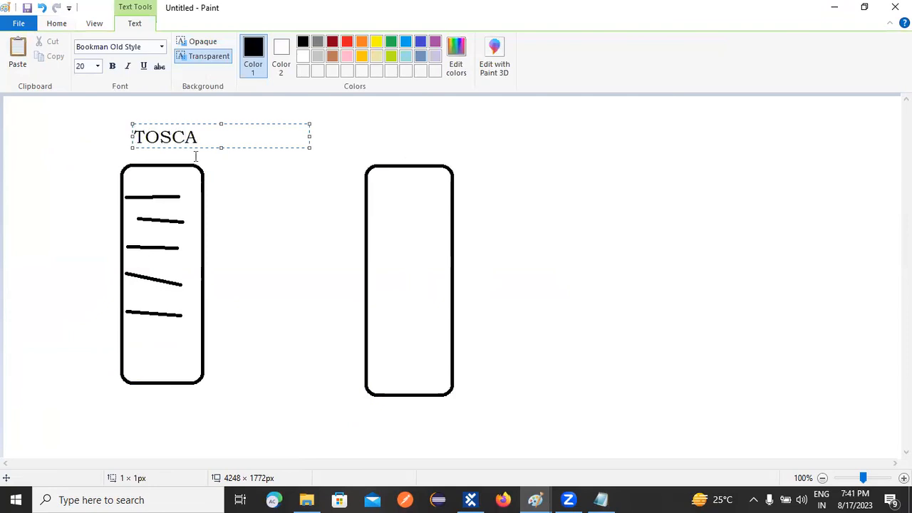
pyautogui.click(365, 139)
pyautogui.click(366, 139)
pyautogui.write('Application')
pyautogui.click(164, 113)
pyautogui.click(281, 224)
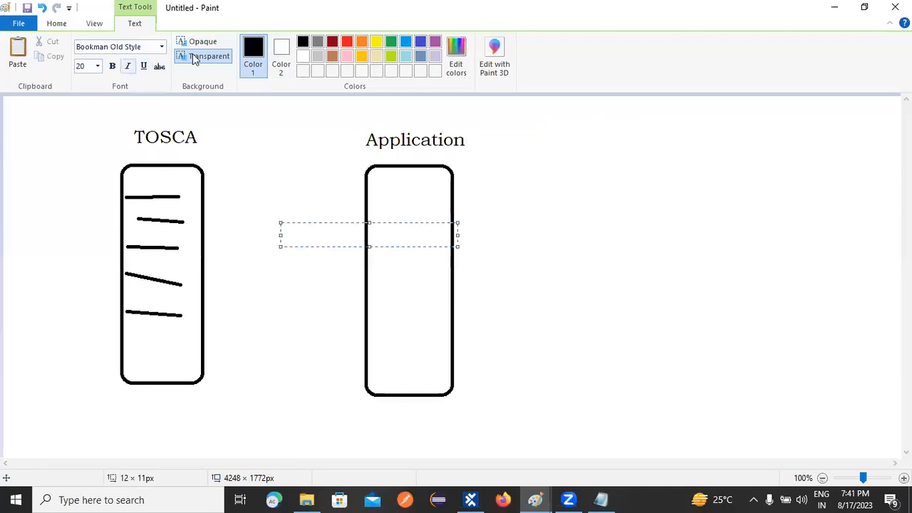
pyautogui.click(57, 23)
pyautogui.click(254, 43)
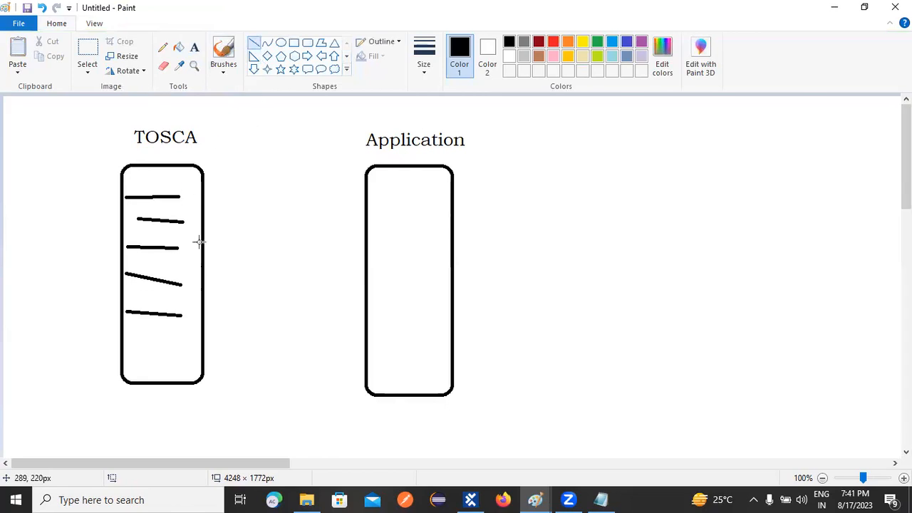
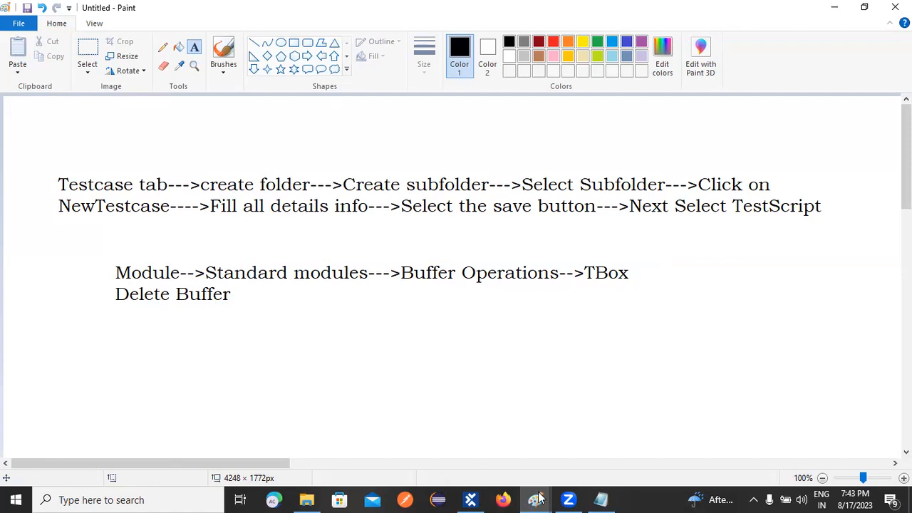
# In the Paint notes drawing, draw four ellipses in a row below the module path and a fifth, about 122 × 99 px, above the row's right end
pyautogui.click(217, 327)
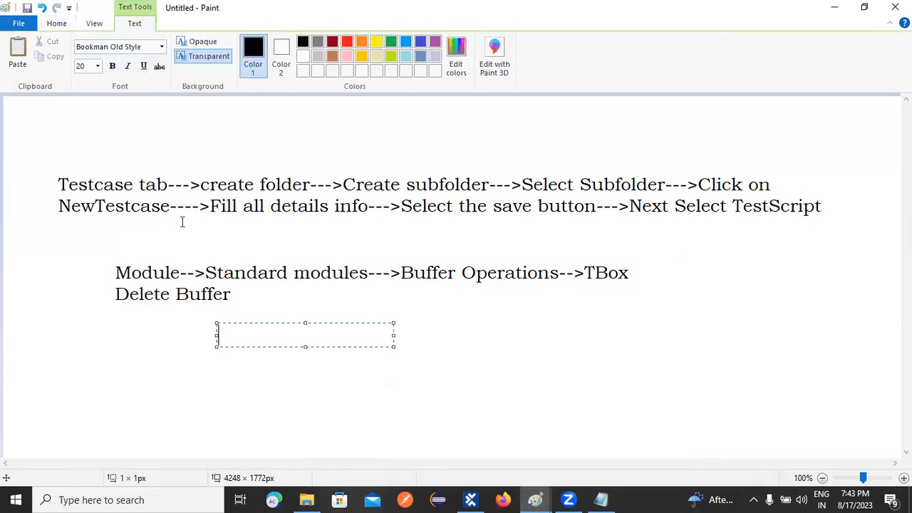
pyautogui.click(56, 24)
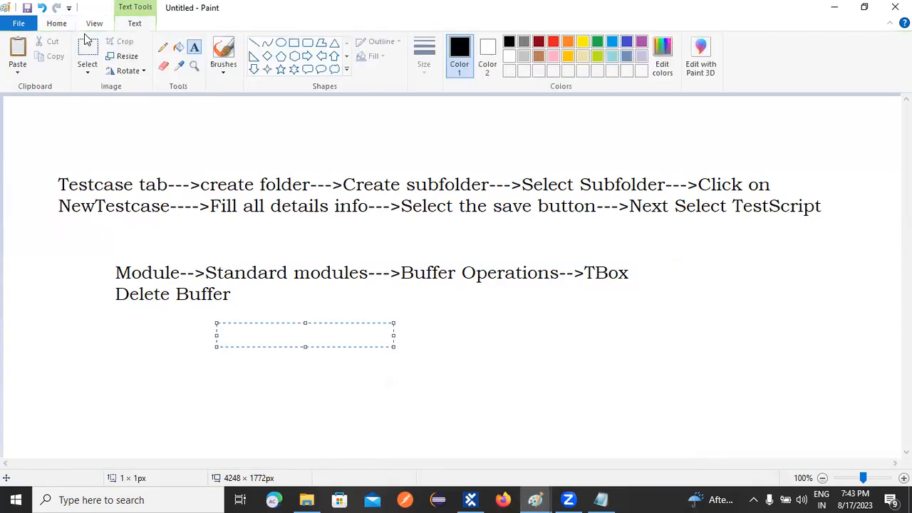
pyautogui.click(280, 43)
pyautogui.moveTo(31, 341); pyautogui.dragTo(133, 404)
pyautogui.moveTo(191, 336)
pyautogui.mouseDown()
pyautogui.moveTo(366, 435)
pyautogui.moveTo(364, 402)
pyautogui.mouseUp()
pyautogui.moveTo(492, 337); pyautogui.dragTo(498, 348)
pyautogui.moveTo(586, 415); pyautogui.dragTo(622, 401)
pyautogui.moveTo(665, 340); pyautogui.dragTo(844, 409)
pyautogui.moveTo(795, 235)
pyautogui.mouseDown()
pyautogui.moveTo(845, 288)
pyautogui.moveTo(878, 302)
pyautogui.mouseUp()
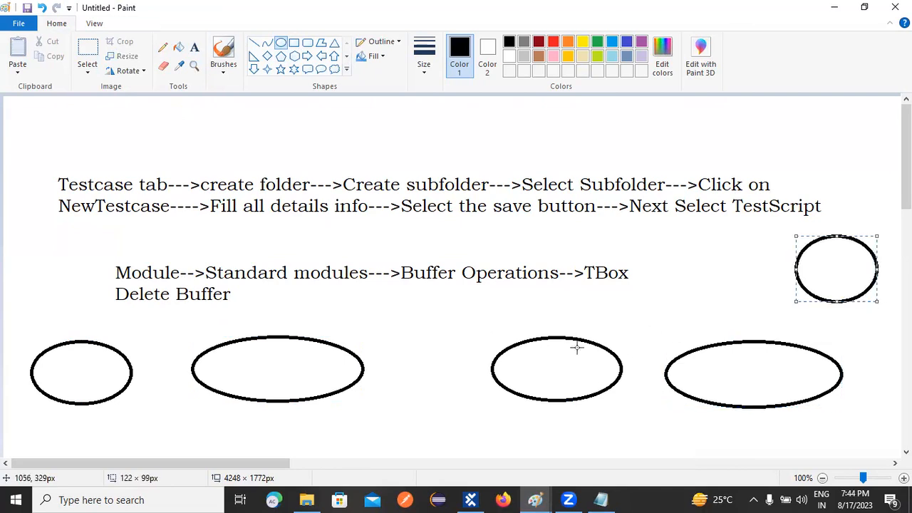
# Connect the five ellipses in sequence with straight lines, linking the last one in the row to the upper right ellipse
pyautogui.click(254, 43)
pyautogui.moveTo(131, 372); pyautogui.dragTo(196, 368)
pyautogui.moveTo(363, 368); pyautogui.dragTo(490, 369)
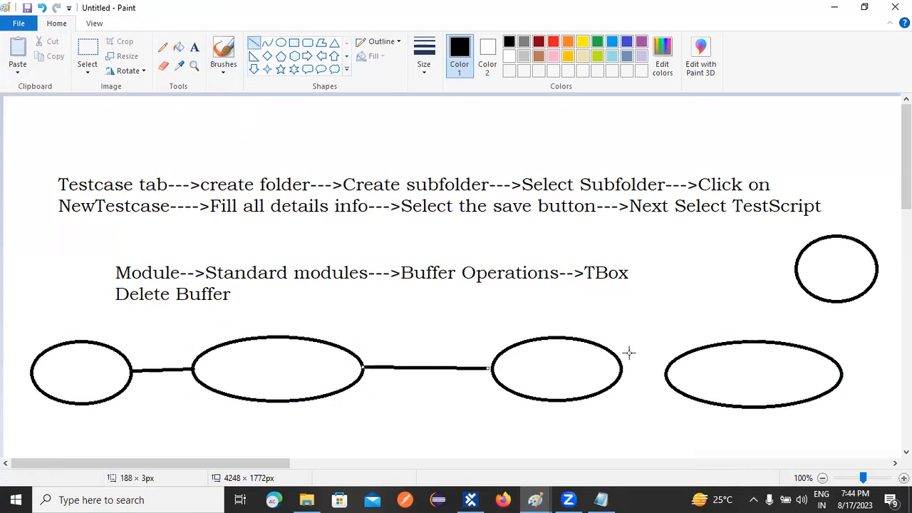
pyautogui.moveTo(622, 370); pyautogui.dragTo(667, 369)
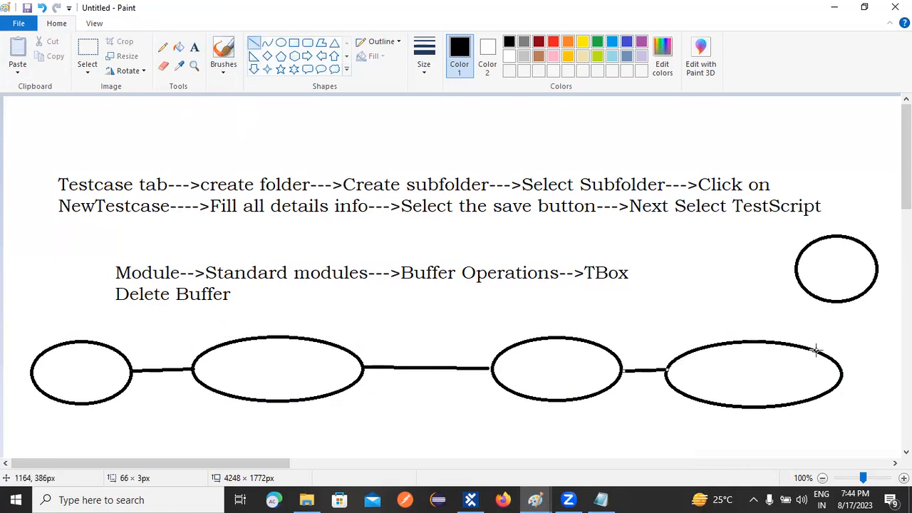
pyautogui.moveTo(841, 360)
pyautogui.mouseDown()
pyautogui.moveTo(869, 279)
pyautogui.moveTo(862, 295)
pyautogui.mouseUp()
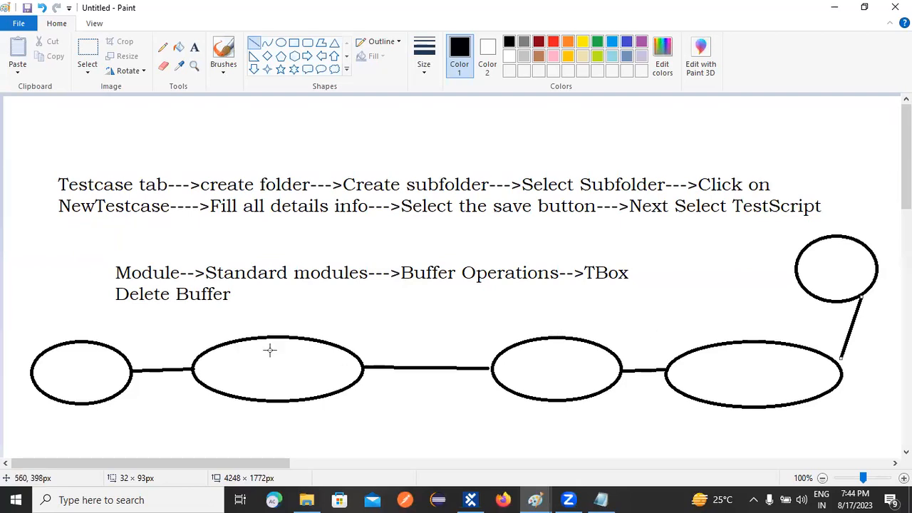
# Add the text label "Req" inside the first ellipse of the row
pyautogui.click(194, 47)
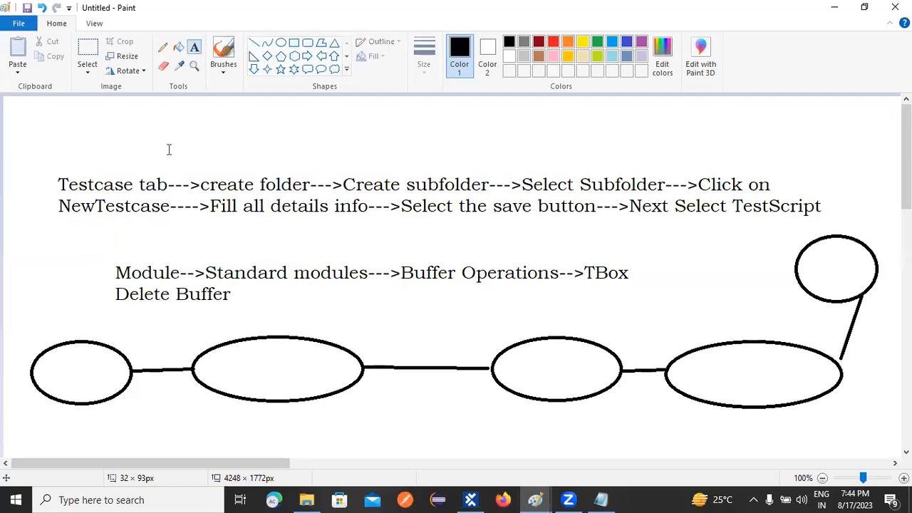
pyautogui.click(41, 365)
pyautogui.write('Req')
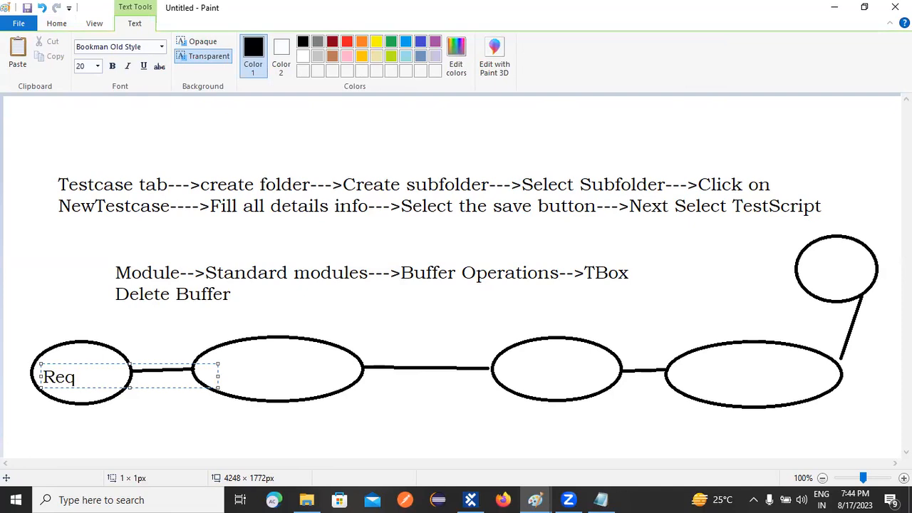
# Add the text labels "Module" inside the second ellipse of the row and "Testcase" inside the third
pyautogui.click(226, 369)
pyautogui.click(224, 358)
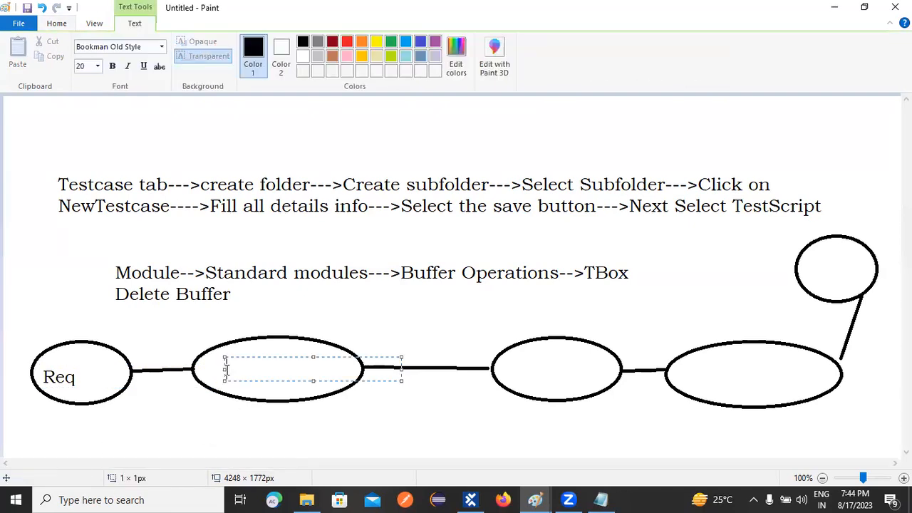
pyautogui.write('Module')
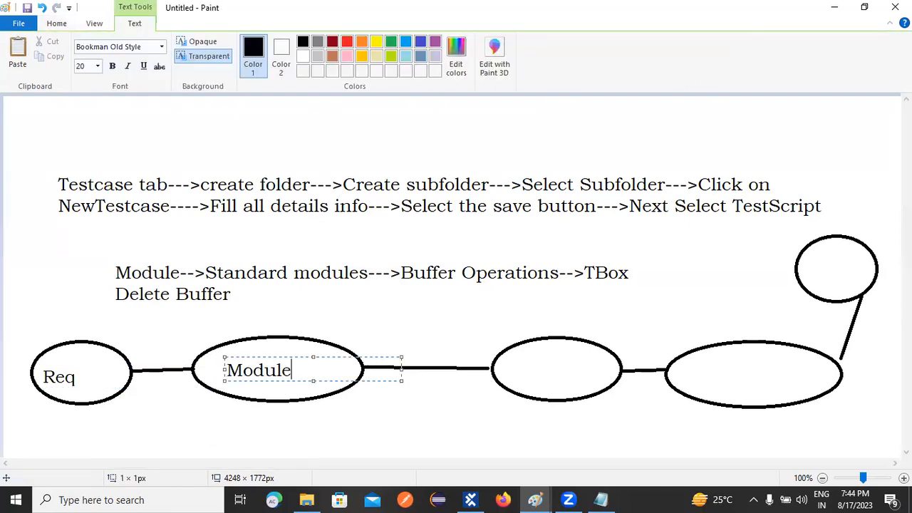
pyautogui.click(503, 377)
pyautogui.click(509, 365)
pyautogui.write('Testcase')
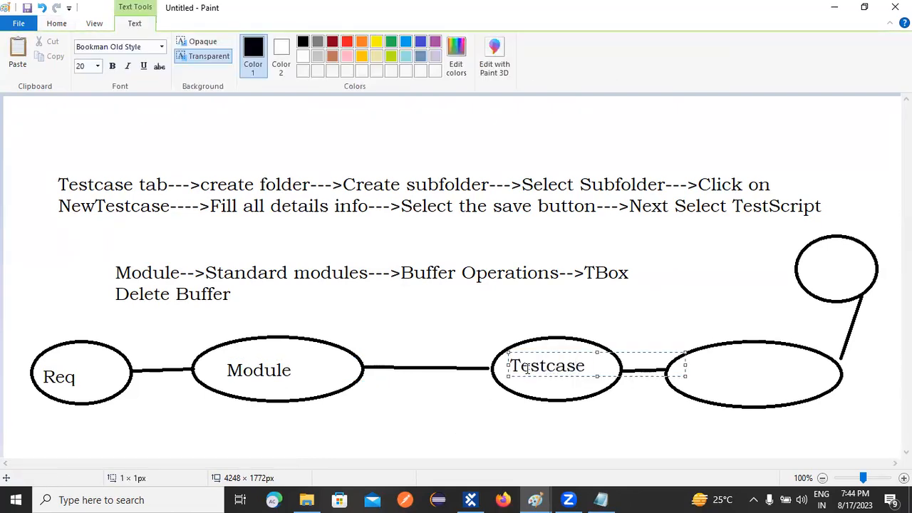
pyautogui.click(630, 417)
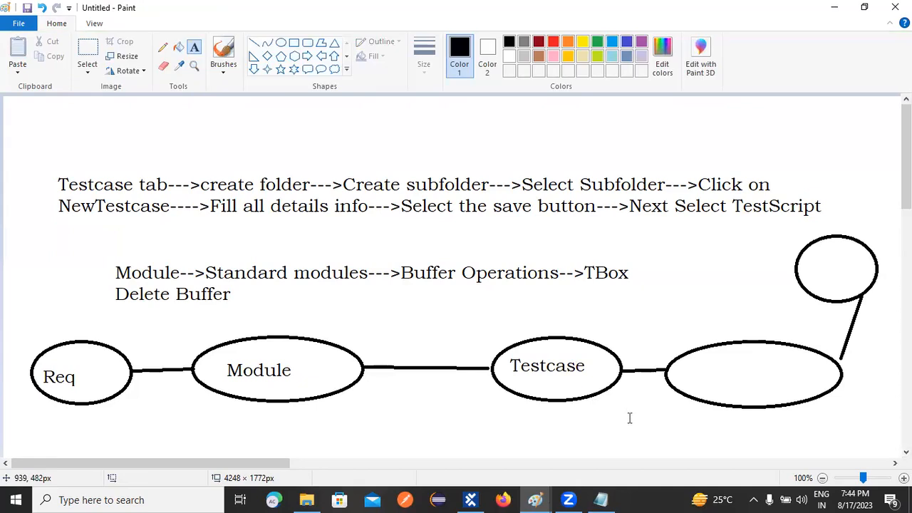
# Add the text labels "Execution" inside the fourth ellipse of the row and "issues" inside the upper right ellipse
pyautogui.click(686, 369)
pyautogui.write('Execution')
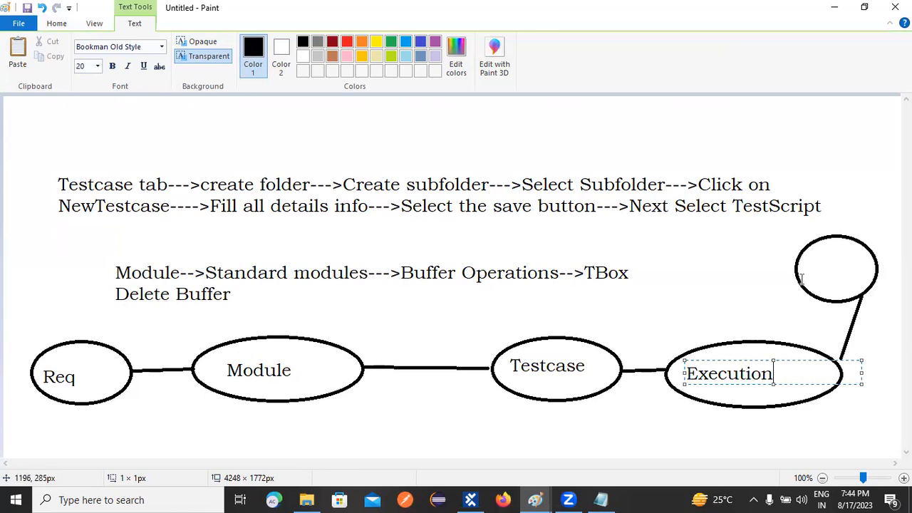
pyautogui.click(809, 267)
pyautogui.click(808, 263)
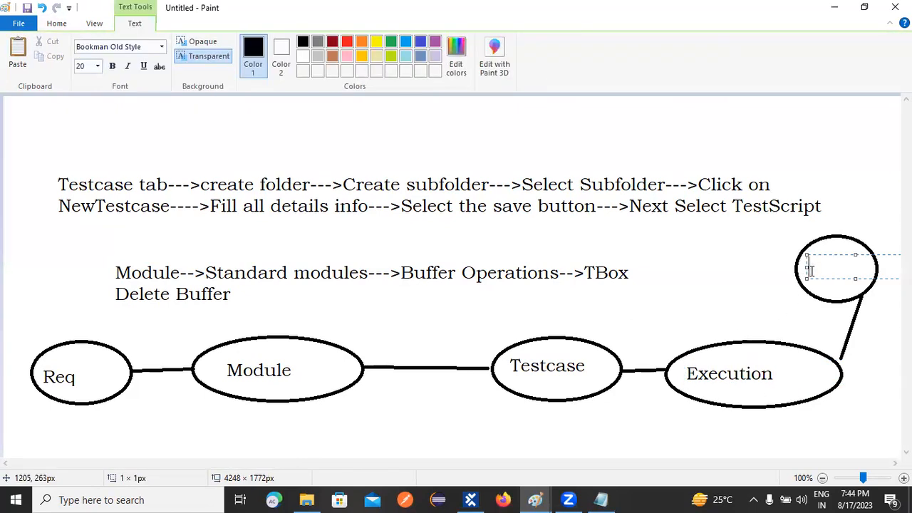
pyautogui.write('issues')
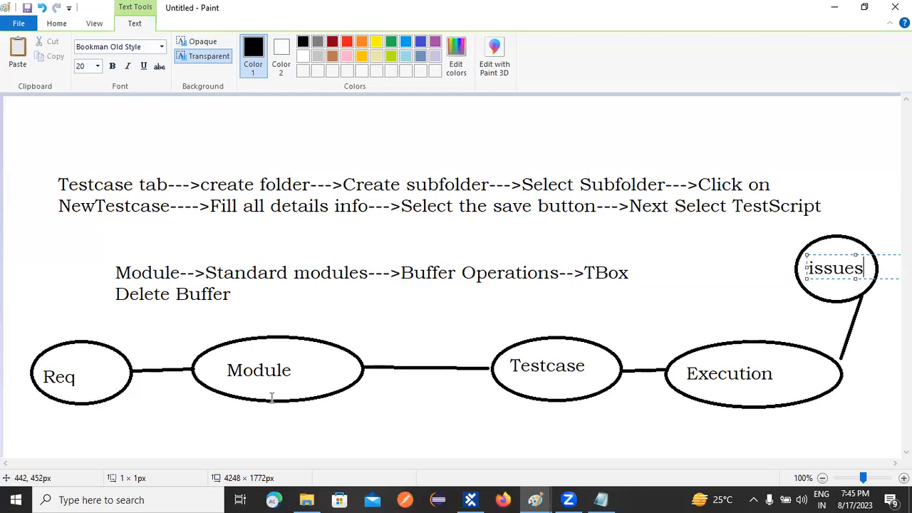
# Draw line arrowheads on the four connectors, pointing at the Module, Testcase, Execution and issues ellipses
pyautogui.click(94, 23)
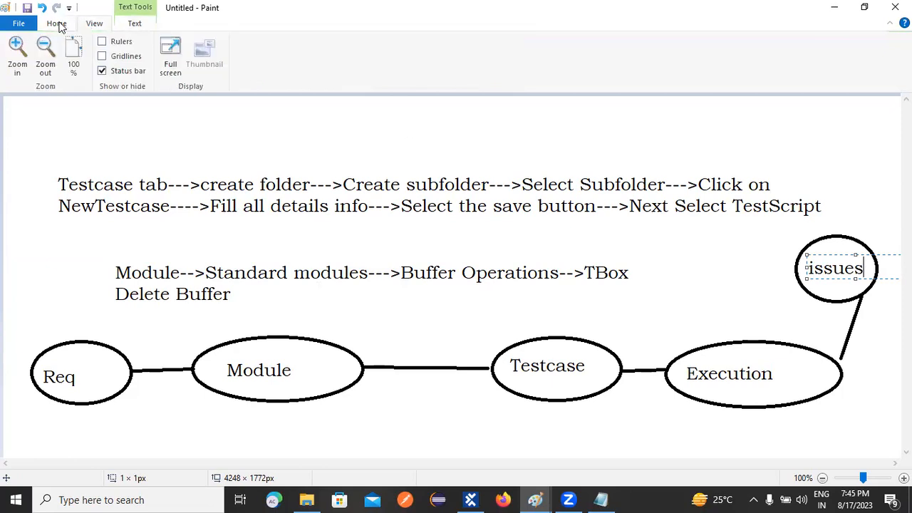
pyautogui.click(58, 24)
pyautogui.click(255, 43)
pyautogui.moveTo(167, 353); pyautogui.dragTo(183, 383)
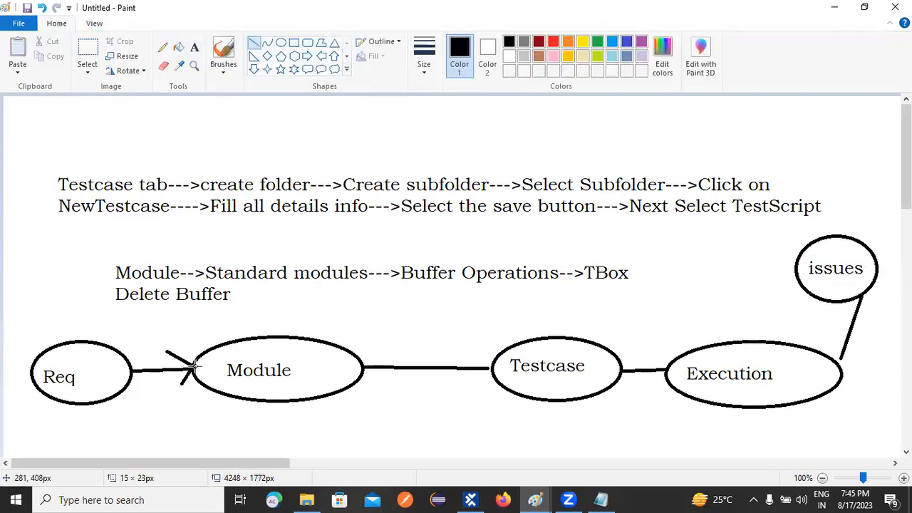
pyautogui.moveTo(452, 355)
pyautogui.mouseDown()
pyautogui.moveTo(489, 367)
pyautogui.moveTo(485, 381)
pyautogui.moveTo(494, 368)
pyautogui.mouseUp()
pyautogui.moveTo(640, 354)
pyautogui.mouseDown()
pyautogui.moveTo(668, 369)
pyautogui.moveTo(661, 373)
pyautogui.moveTo(669, 369)
pyautogui.mouseUp()
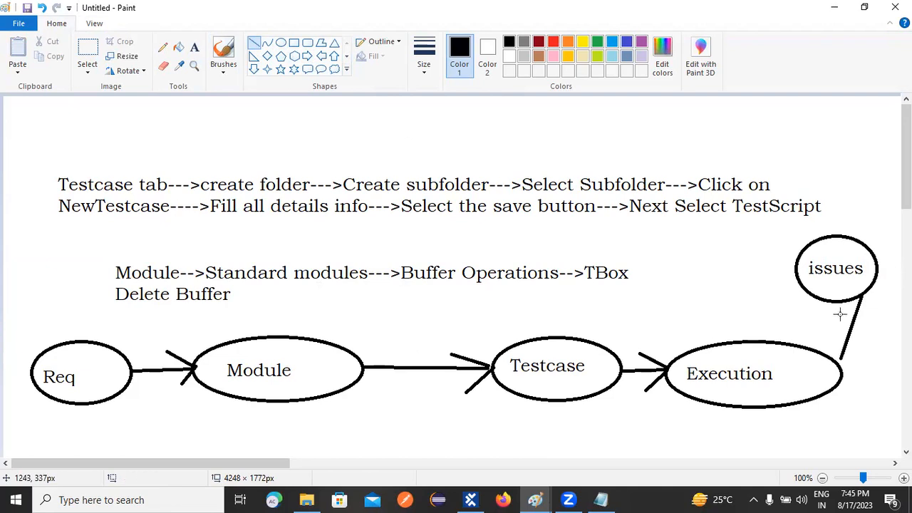
pyautogui.moveTo(852, 311); pyautogui.dragTo(864, 298)
pyautogui.click(872, 341)
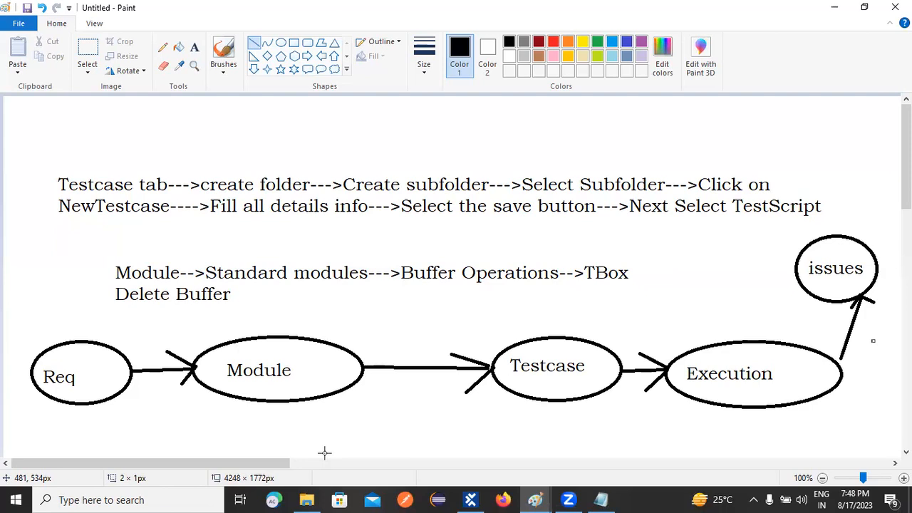
# View the Requirements section in Tosca Commander, and start the line "Right Click on req module---->Select the" under Dynamic Buffer in the Notepad notes
pyautogui.click(471, 500)
pyautogui.click(47, 128)
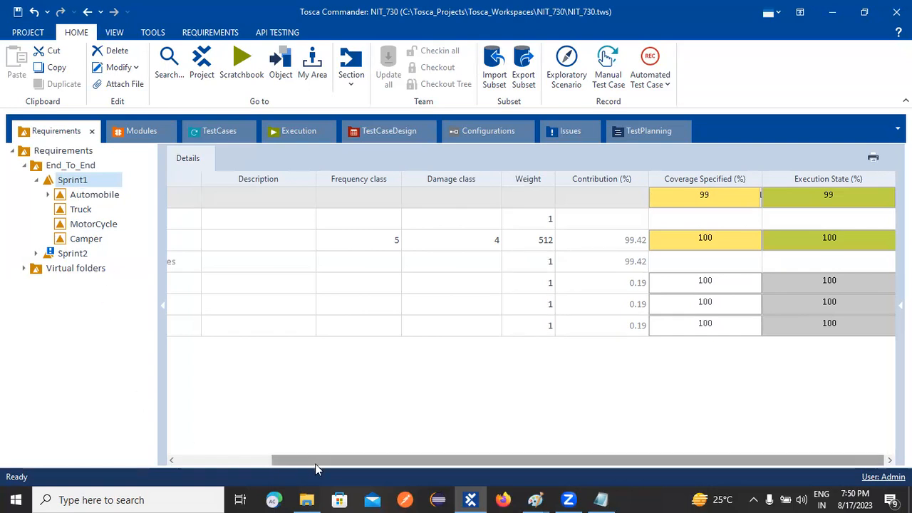
pyautogui.click(602, 500)
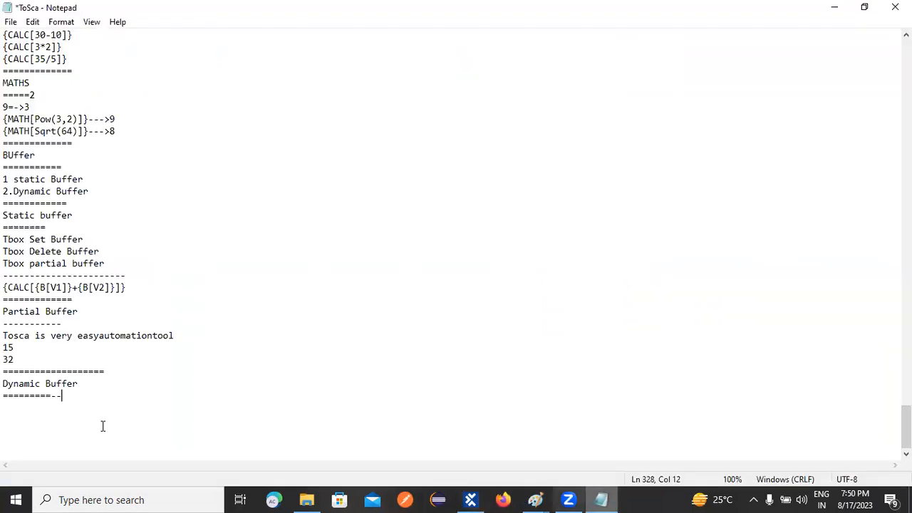
pyautogui.press('Return')
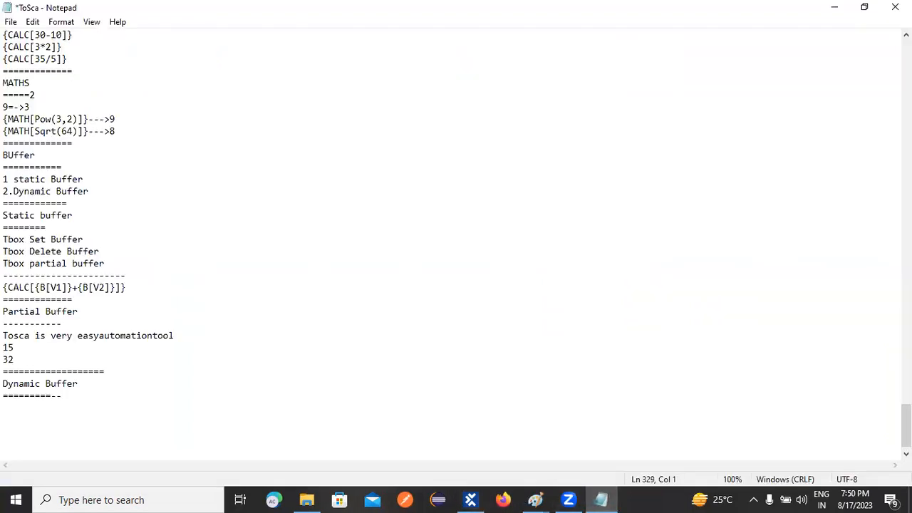
pyautogui.write('Right Click on req module')
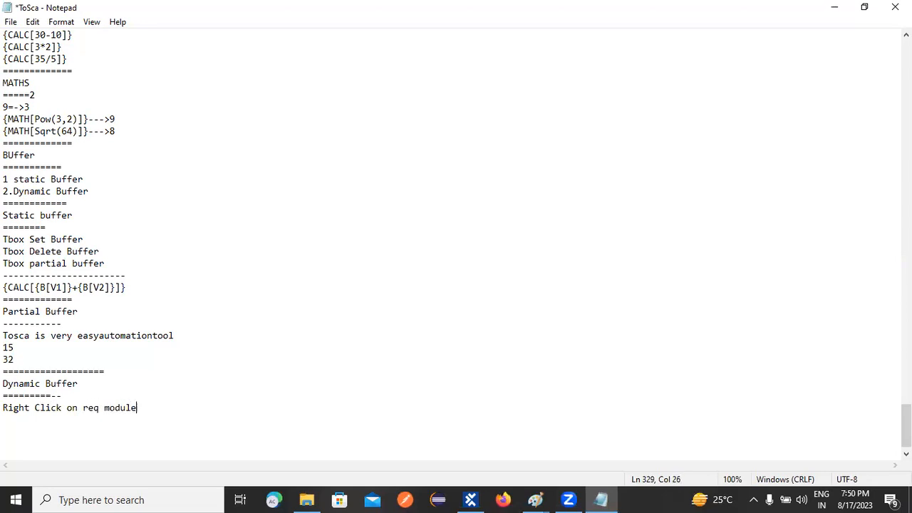
pyautogui.write('---->Select the')
# In Tosca Commander, look at the context options of the Requirements root and the End_To_End folder
pyautogui.hotkey('alt', 'Tab')
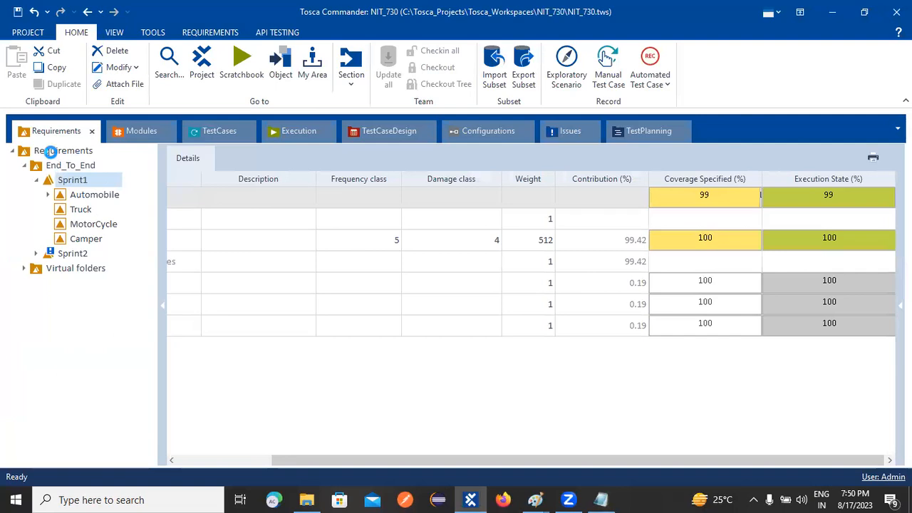
pyautogui.click(50, 151)
pyautogui.rightClick(49, 151)
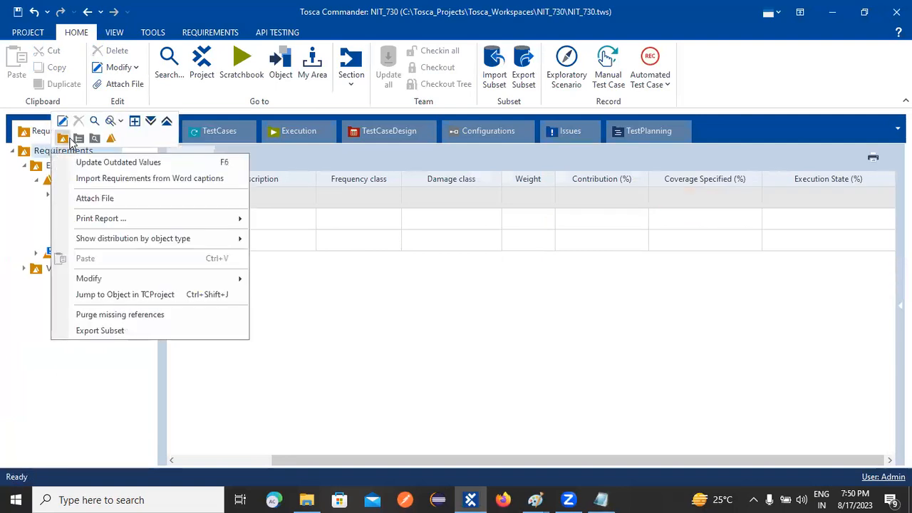
pyautogui.click(2, 208)
pyautogui.rightClick(84, 167)
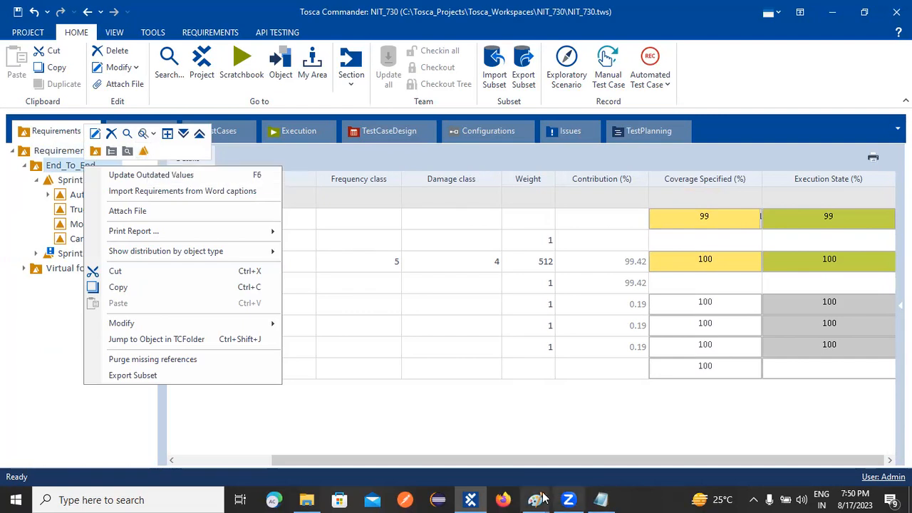
# Continue the Notepad line with "Create a folder ---->Select the Create a Req set" and enlarge the text display to 180%
pyautogui.click(600, 500)
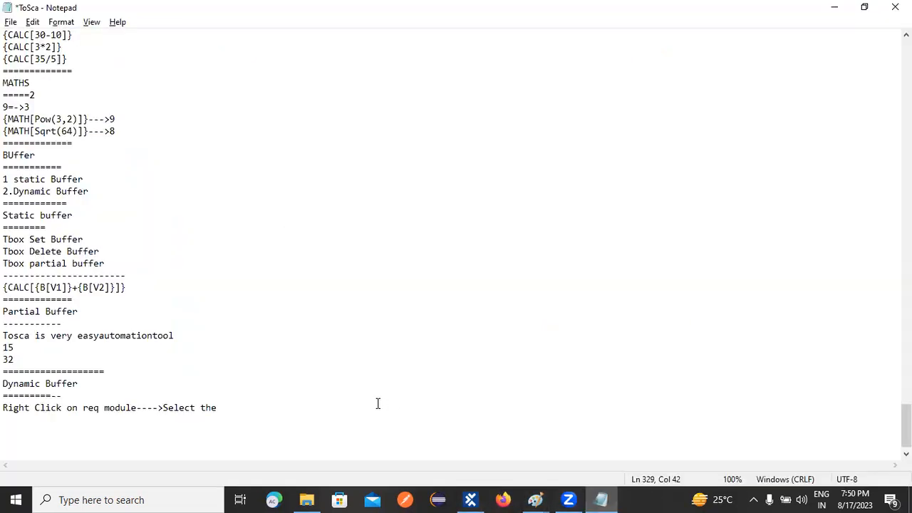
pyautogui.write('Create a folder --')
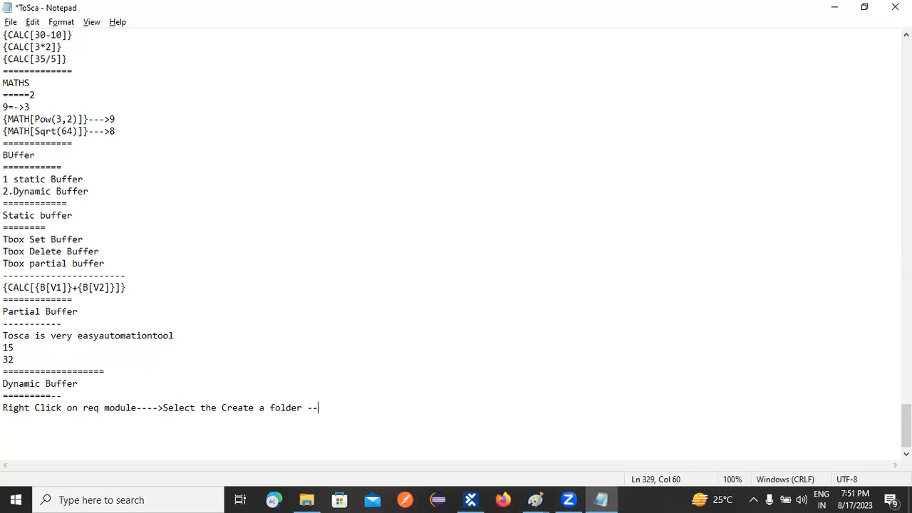
pyautogui.write('-->Select the Crea')
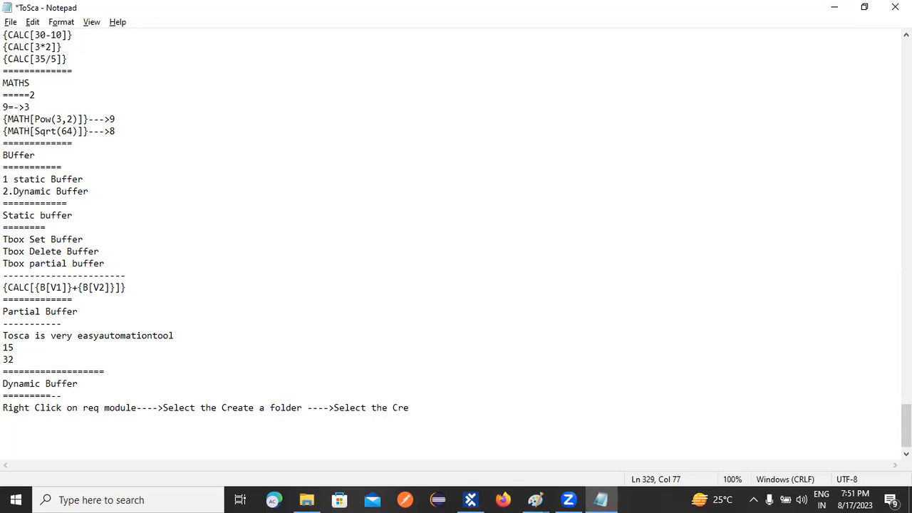
pyautogui.write('te a Req set')
pyautogui.keyDown('ctrl'); pyautogui.scroll(8, 379, 409); pyautogui.keyUp('ctrl')
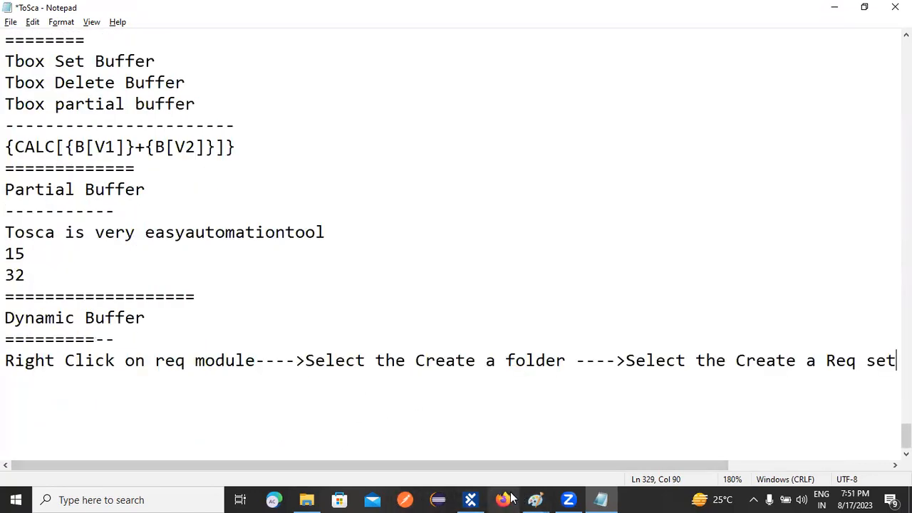
# Switch back to Tosca Commander and look at the context options of the Sprint1 requirement set
pyautogui.moveTo(476, 499)
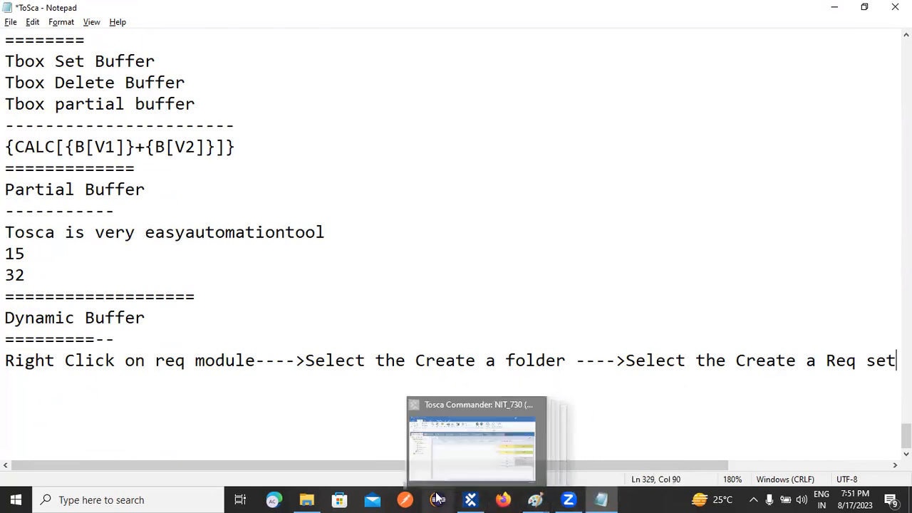
pyautogui.click(473, 475)
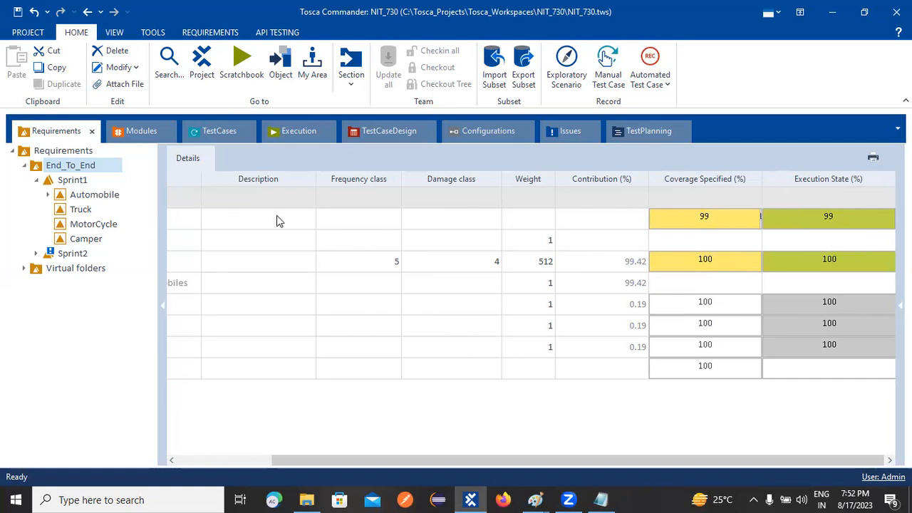
pyautogui.rightClick(65, 186)
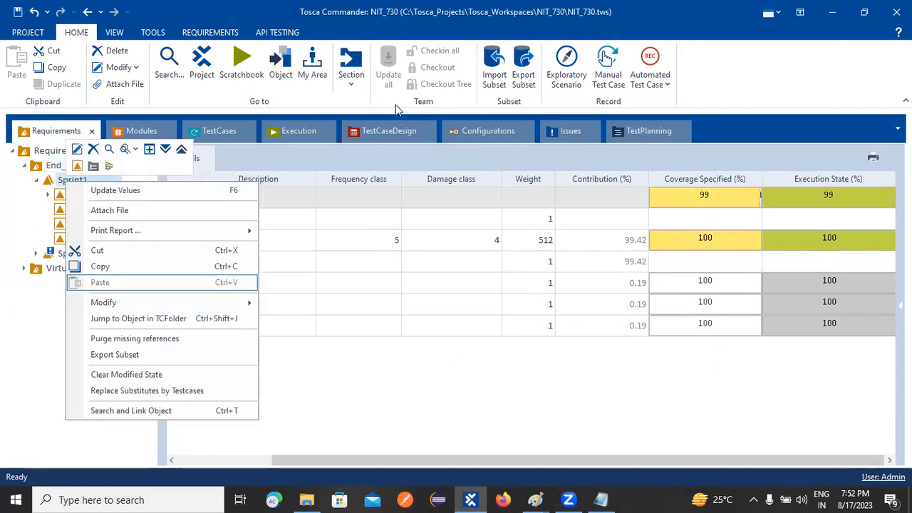
# Go to the test cases and set the WorkState of TC_01 in Static_Buffer to IN_WORK
pyautogui.click(388, 132)
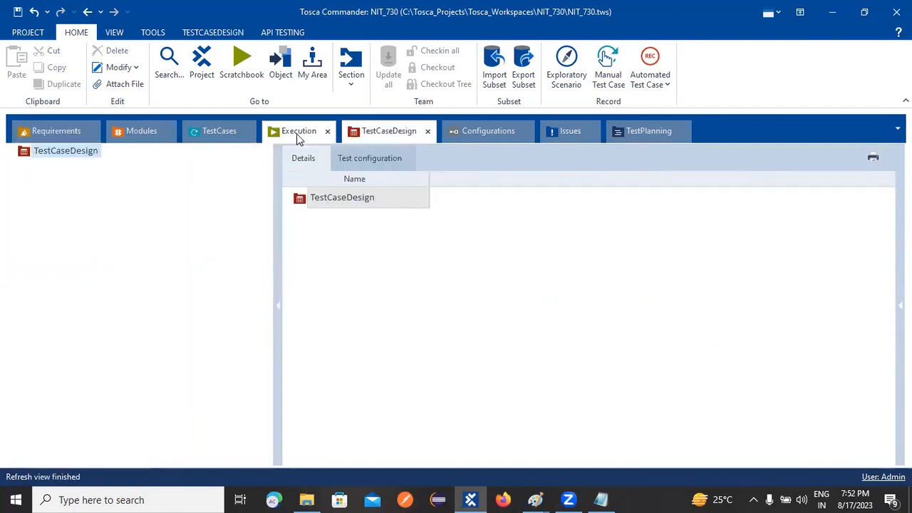
pyautogui.click(234, 137)
pyautogui.click(876, 221)
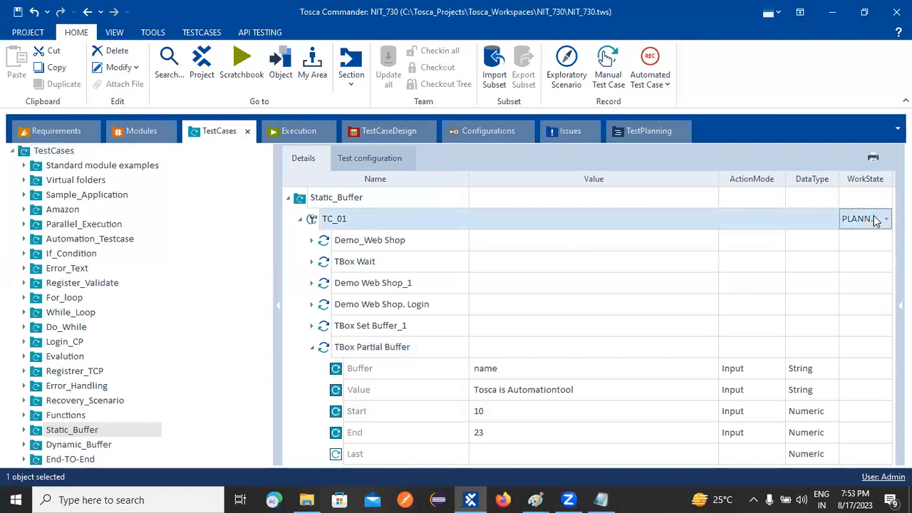
pyautogui.click(883, 220)
pyautogui.click(864, 253)
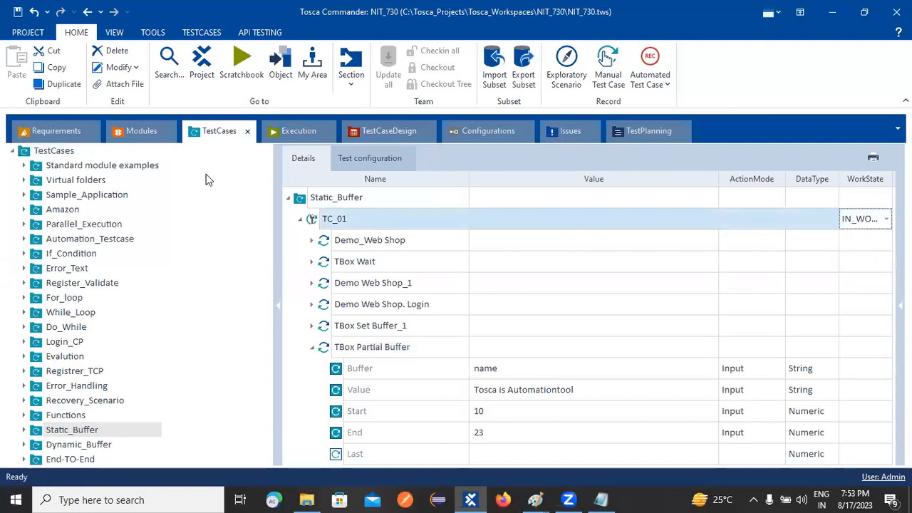
# Return to the requirements and run Update Values on the Sprint1 requirement set twice, accepting the calculation each time
pyautogui.click(60, 134)
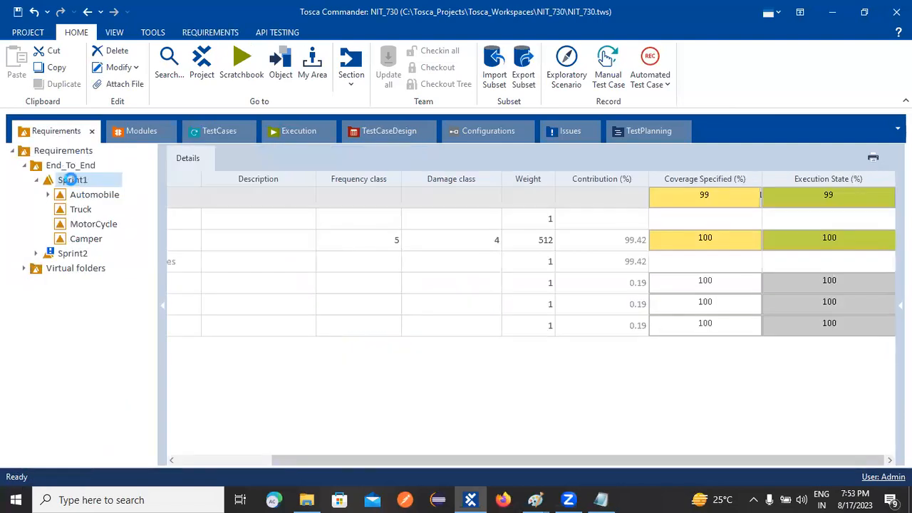
pyautogui.rightClick(71, 181)
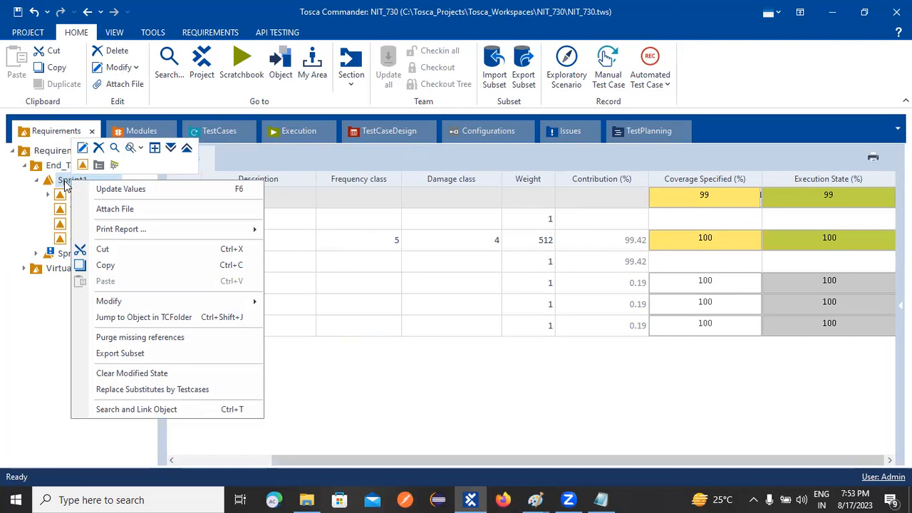
pyautogui.click(120, 190)
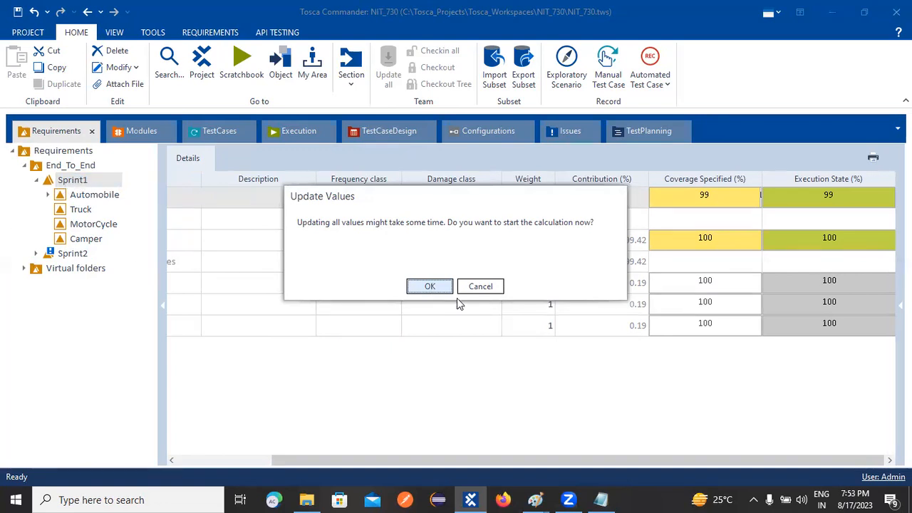
pyautogui.click(431, 286)
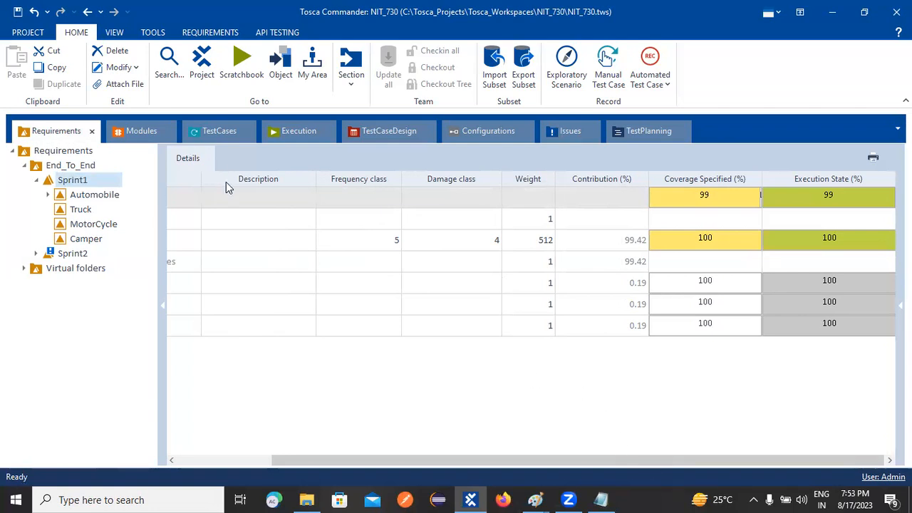
pyautogui.rightClick(72, 180)
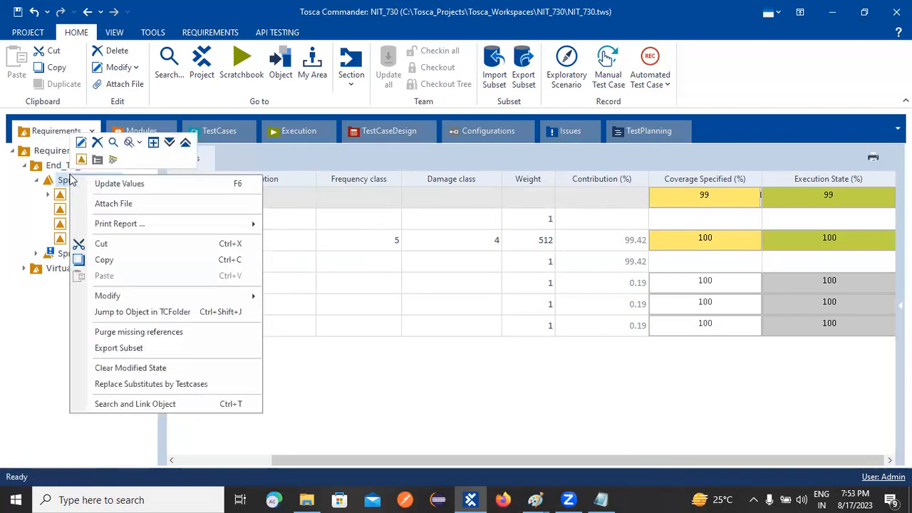
pyautogui.click(150, 183)
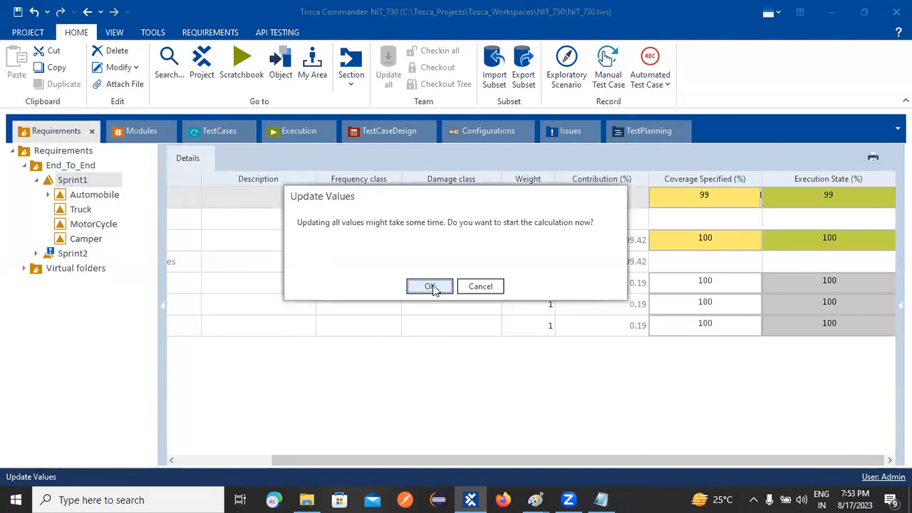
pyautogui.click(431, 287)
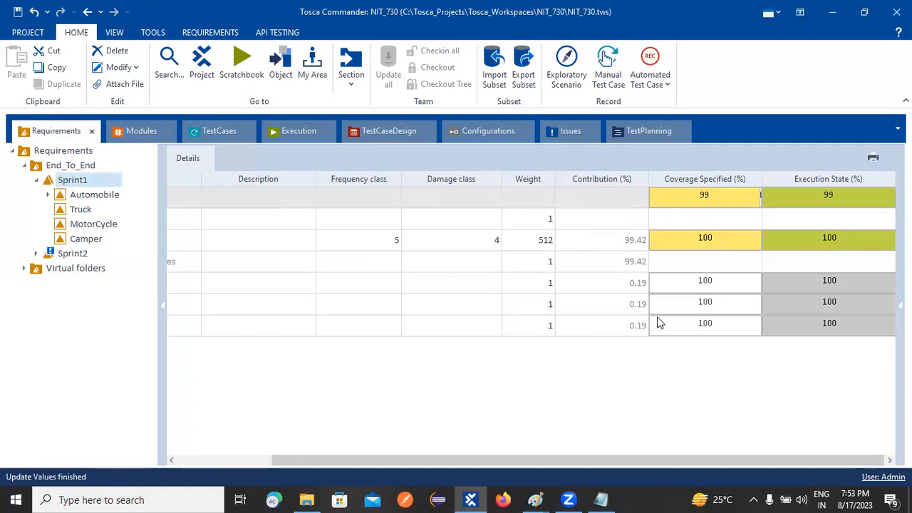
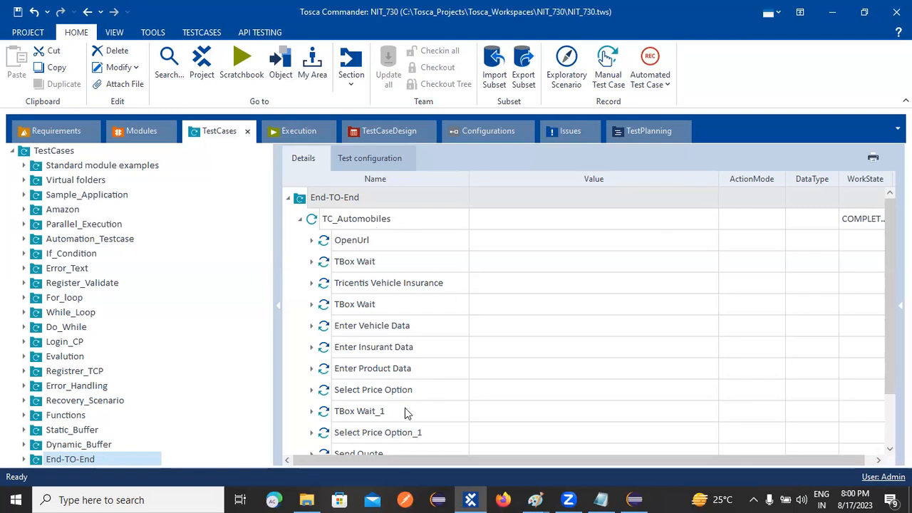
# Look through the test steps of TC_Automobiles in the End-TO-End folder, and open the execution lists
pyautogui.scroll(-1, 406, 414)
pyautogui.scroll(1, 371, 278)
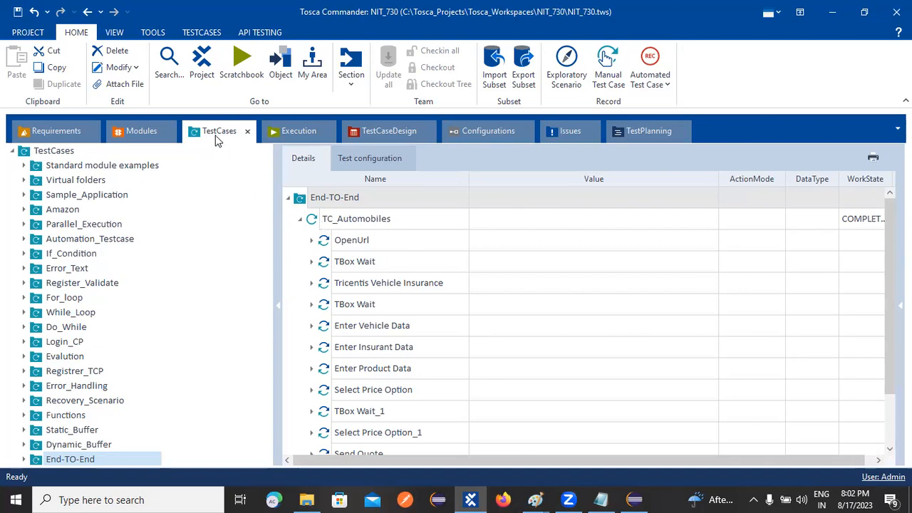
pyautogui.click(309, 137)
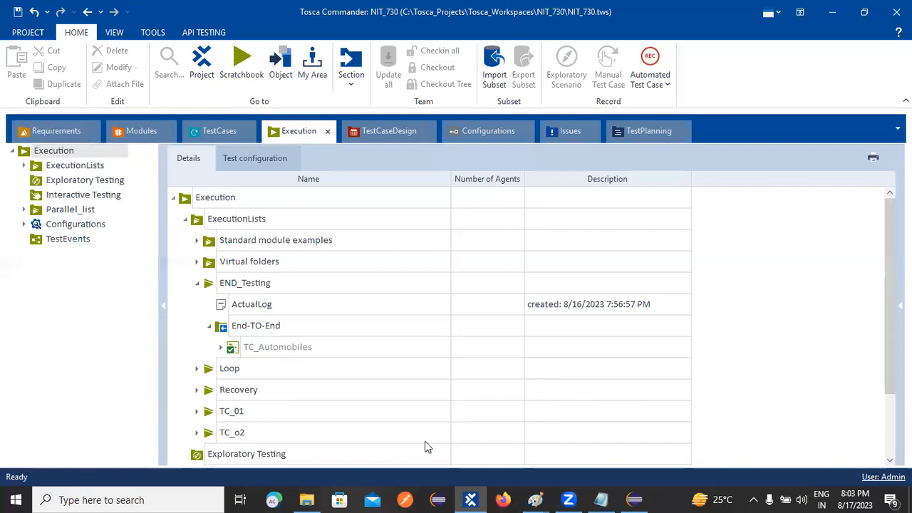
# Switch to the Tosca notes in Notepad and on to the Paint diagram linking TOSCA with the Application
pyautogui.click(601, 500)
pyautogui.click(25, 398)
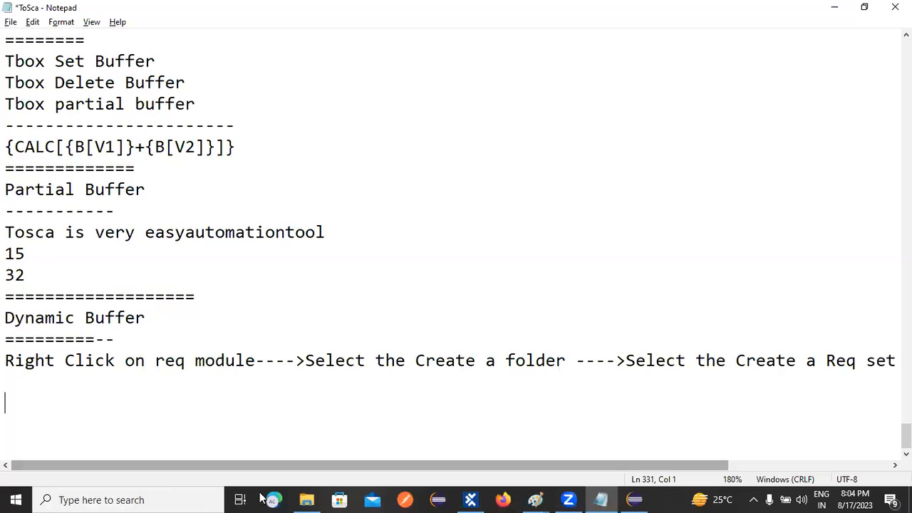
pyautogui.moveTo(542, 499)
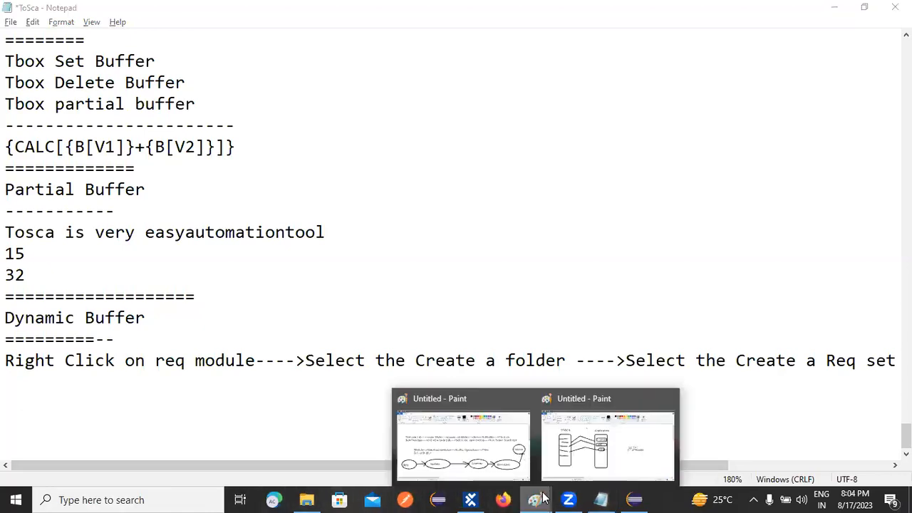
pyautogui.click(584, 466)
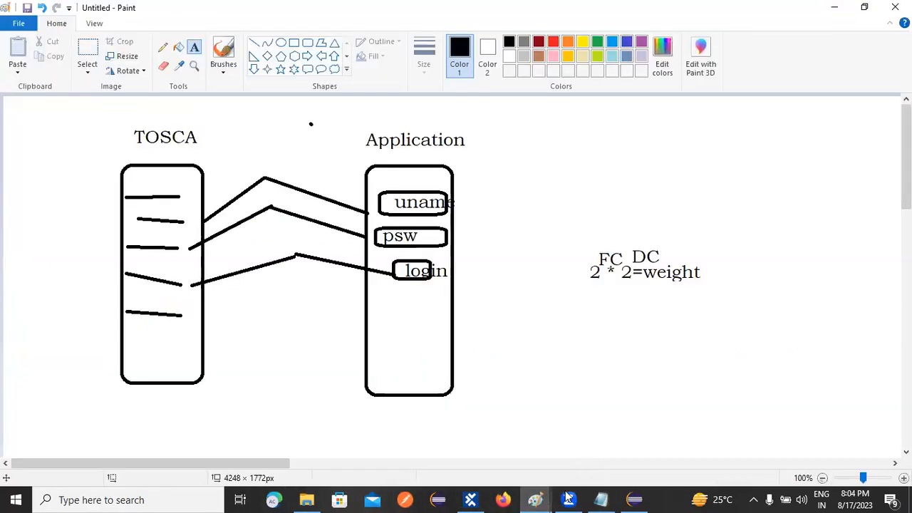
pyautogui.click(18, 23)
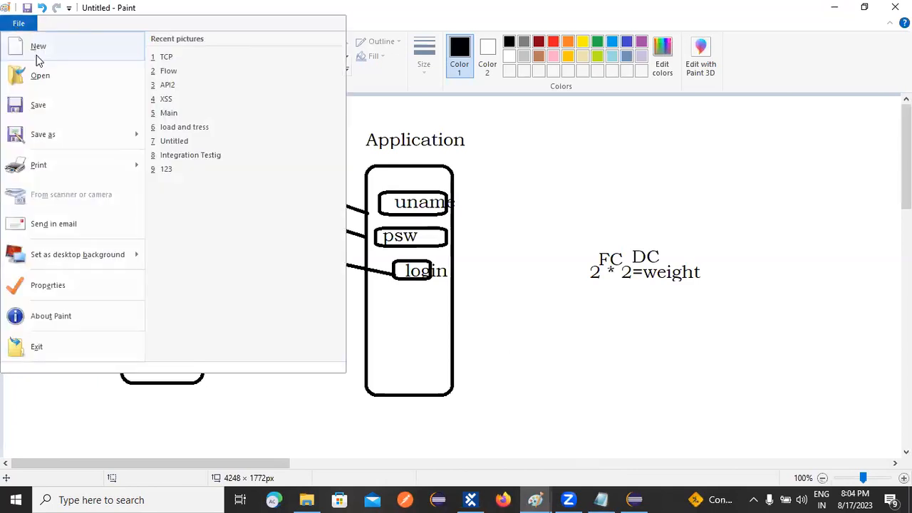
pyautogui.click(38, 47)
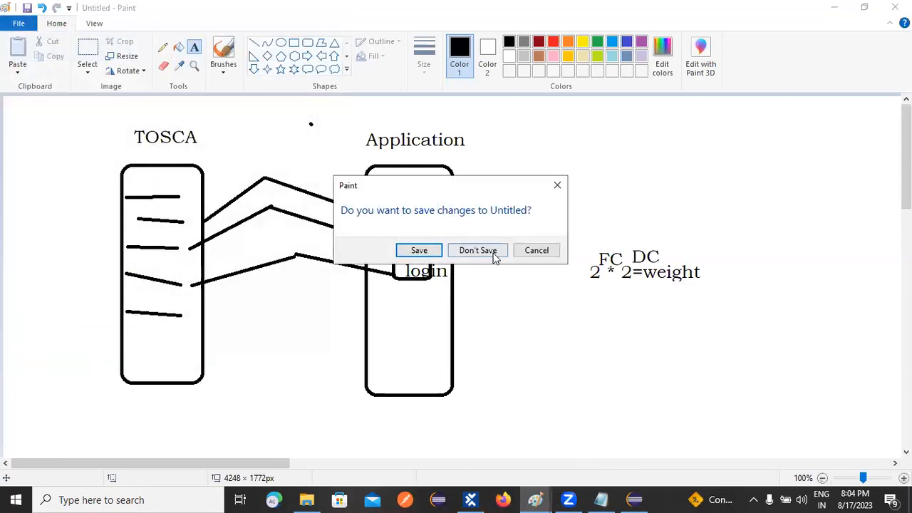
pyautogui.click(557, 185)
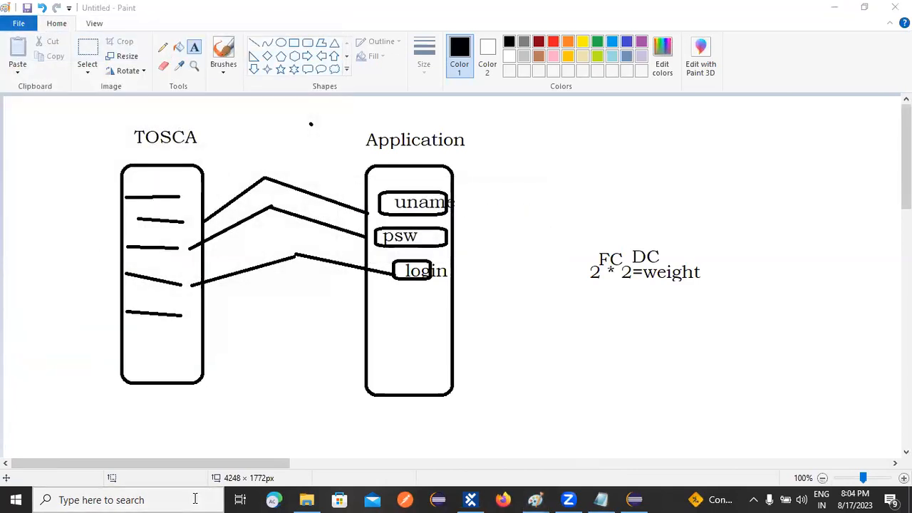
# Launch another Paint window with a blank canvas
pyautogui.click(194, 499)
pyautogui.write('paint')
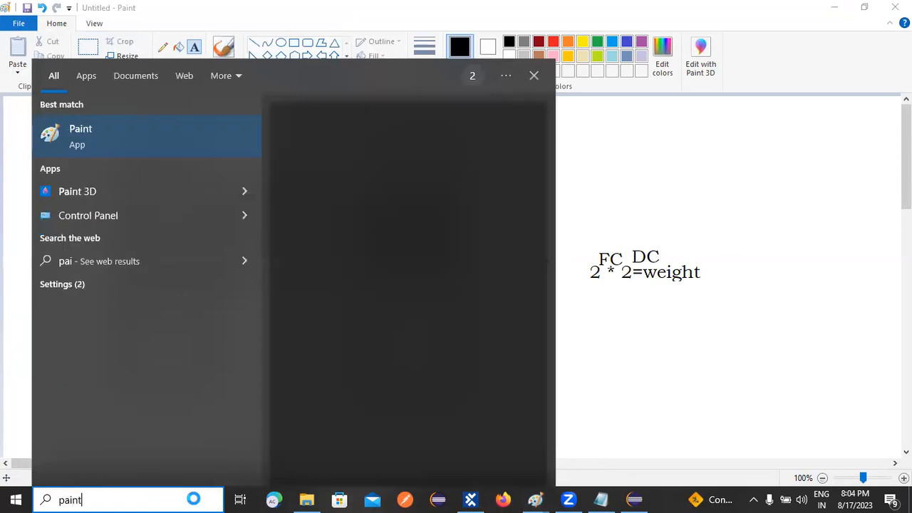
pyautogui.press('Return')
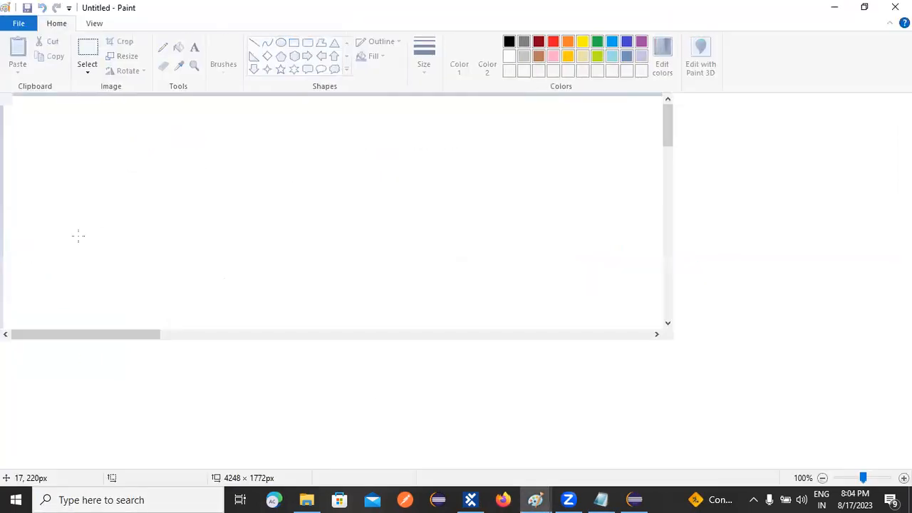
# Add the black text labels "Req" and "Module" side by side in the upper part of the canvas
pyautogui.click(194, 47)
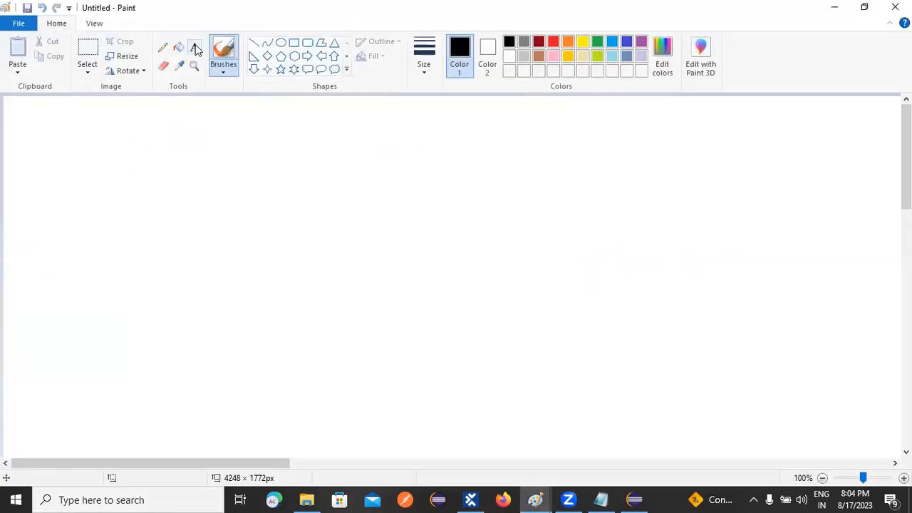
pyautogui.click(69, 191)
pyautogui.write('Req')
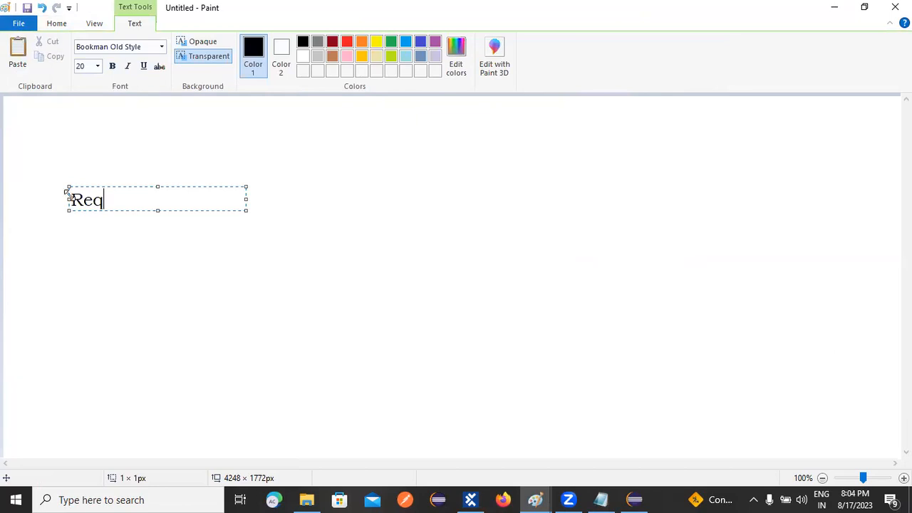
pyautogui.click(182, 253)
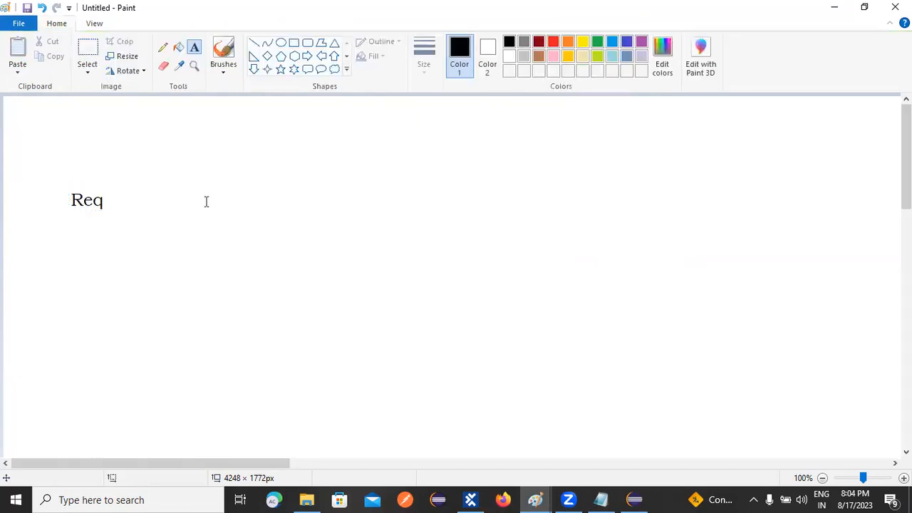
pyautogui.click(206, 202)
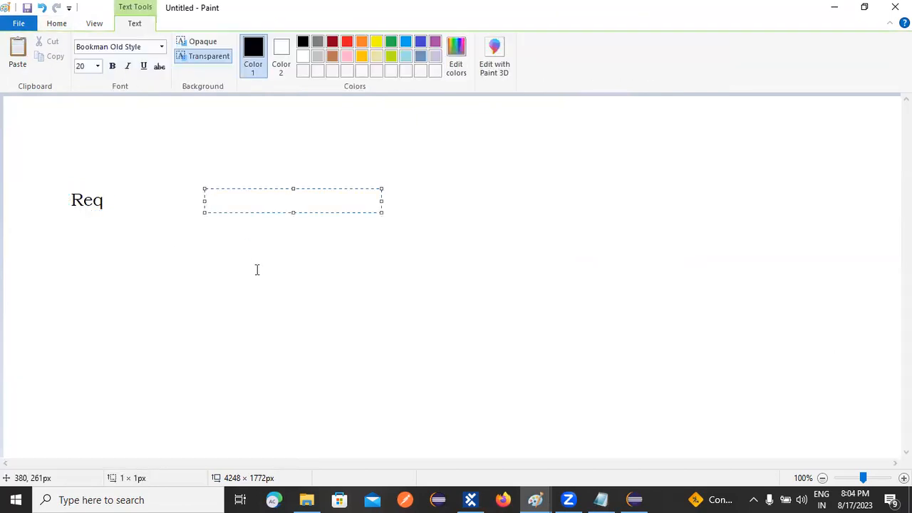
pyautogui.write('Module')
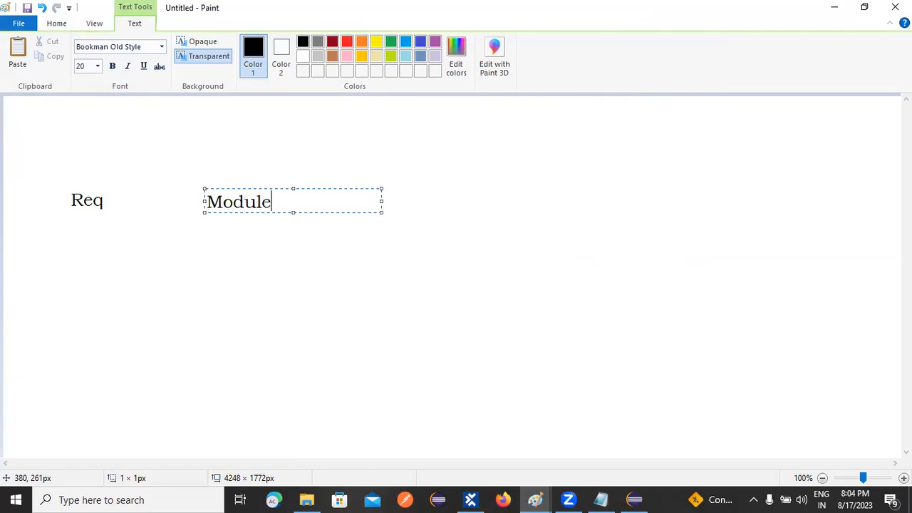
pyautogui.click(389, 281)
# Continue the row of labels with "Testcase" and "Execution" after "Module"
pyautogui.click(396, 200)
pyautogui.write('Testcase')
pyautogui.click(589, 203)
pyautogui.click(590, 203)
pyautogui.write('Execution')
pyautogui.click(481, 262)
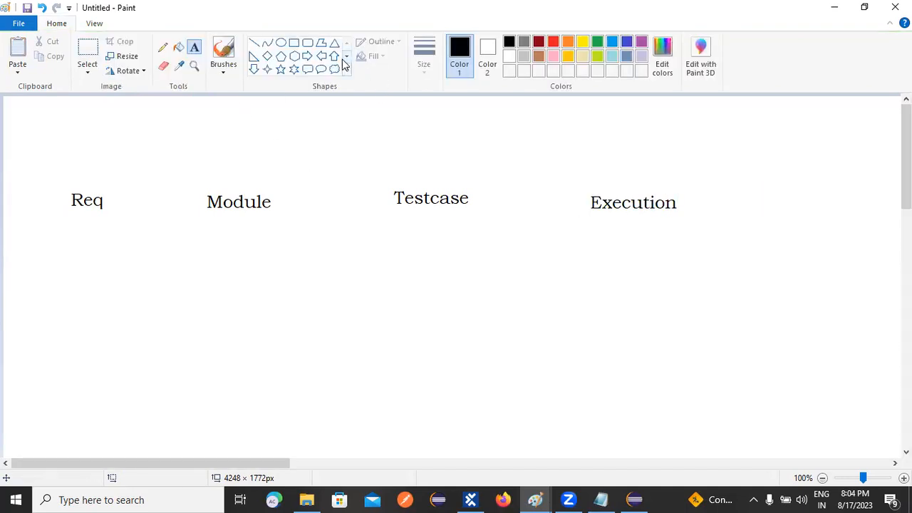
# Draw red V-shaped line pairs below the labels, linking Req to Module, Module to Testcase and Testcase to Execution
pyautogui.click(254, 43)
pyautogui.click(565, 44)
pyautogui.click(553, 46)
pyautogui.moveTo(94, 219); pyautogui.dragTo(163, 303)
pyautogui.moveTo(232, 215)
pyautogui.mouseDown()
pyautogui.moveTo(216, 254)
pyautogui.moveTo(163, 303)
pyautogui.mouseUp()
pyautogui.moveTo(235, 213); pyautogui.dragTo(369, 283)
pyautogui.moveTo(420, 214); pyautogui.dragTo(366, 286)
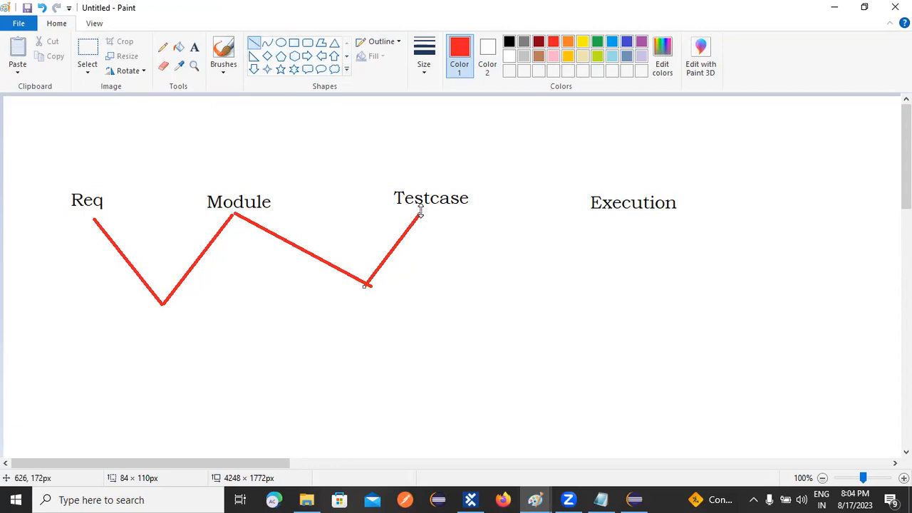
pyautogui.moveTo(422, 211); pyautogui.dragTo(534, 292)
pyautogui.moveTo(608, 216)
pyautogui.mouseDown()
pyautogui.moveTo(580, 269)
pyautogui.moveTo(534, 293)
pyautogui.mouseUp()
# Draw a red arrow above the labels from Execution back to Req, and label its two sides "drag" and "drop"
pyautogui.moveTo(96, 186)
pyautogui.mouseDown()
pyautogui.moveTo(196, 134)
pyautogui.moveTo(322, 102)
pyautogui.moveTo(625, 193)
pyautogui.mouseUp()
pyautogui.moveTo(103, 164); pyautogui.dragTo(92, 184)
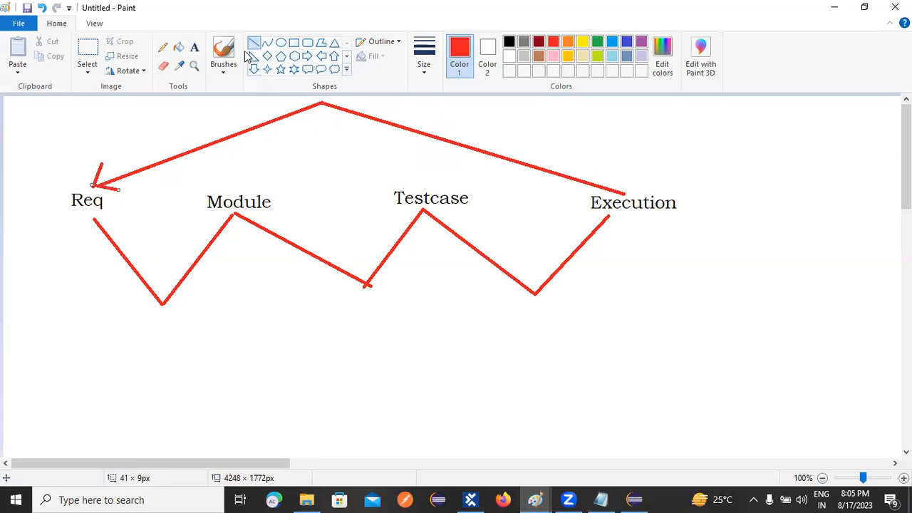
pyautogui.click(452, 127)
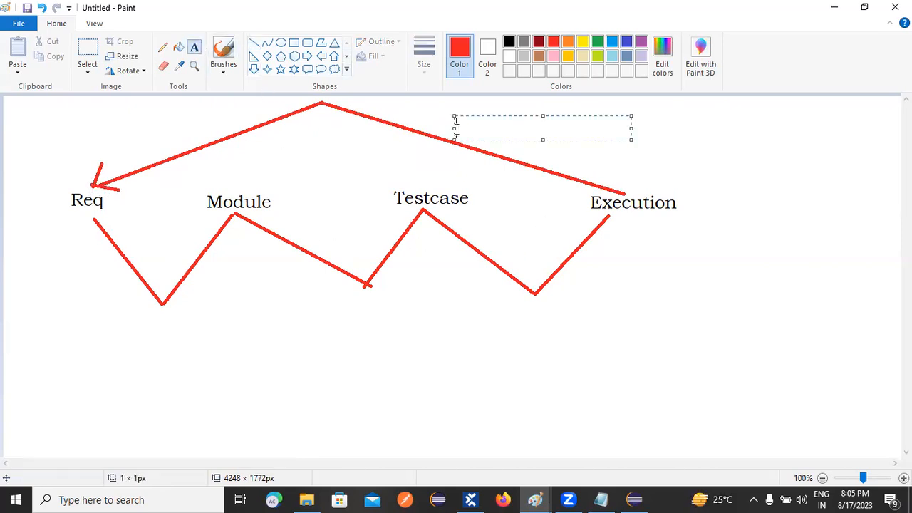
pyautogui.write('drag')
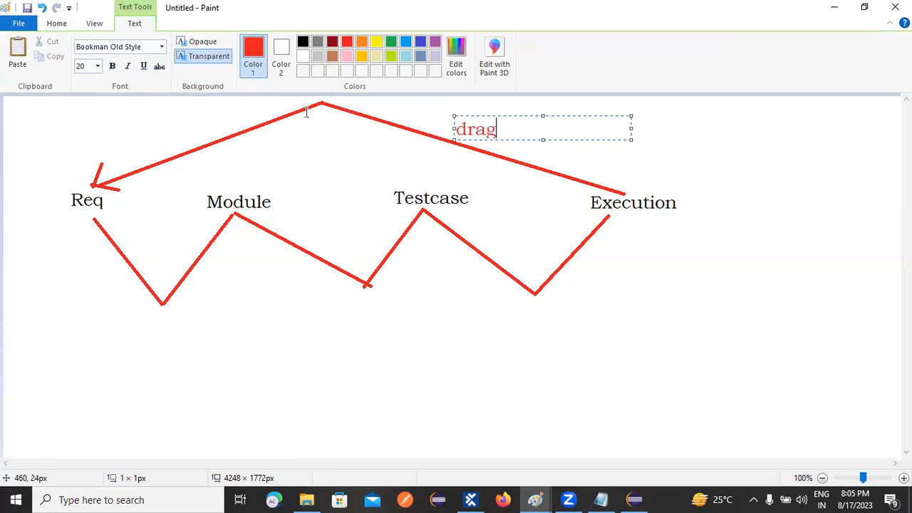
pyautogui.click(176, 137)
pyautogui.click(175, 135)
pyautogui.write('drop')
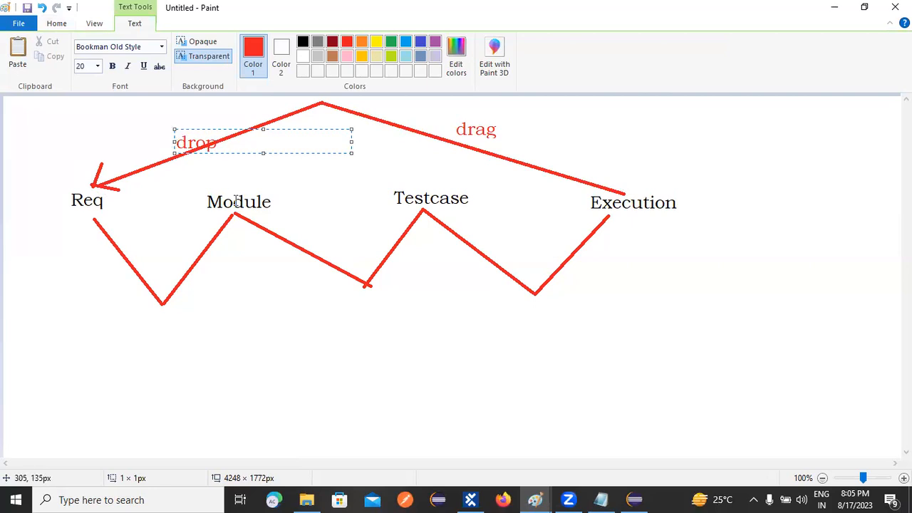
pyautogui.click(211, 352)
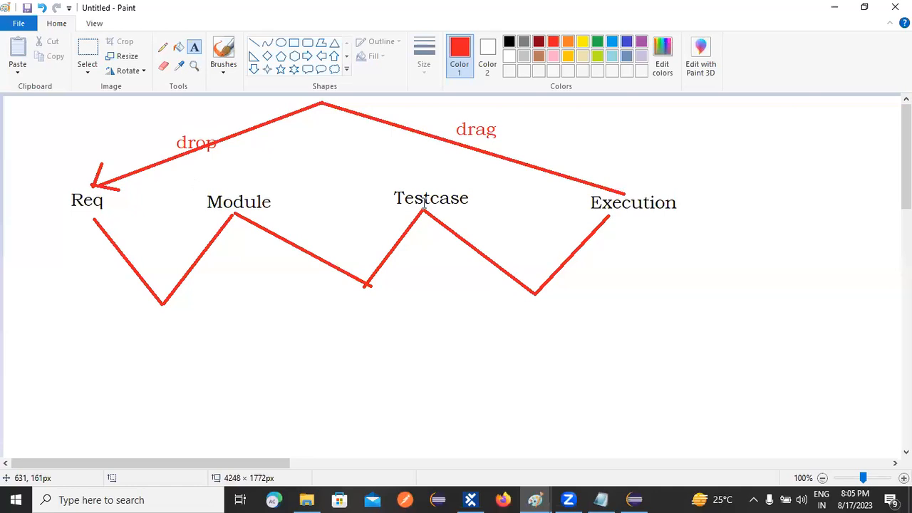
# Add the red text "drag and drop" above the link between Testcase and Execution
pyautogui.click(491, 208)
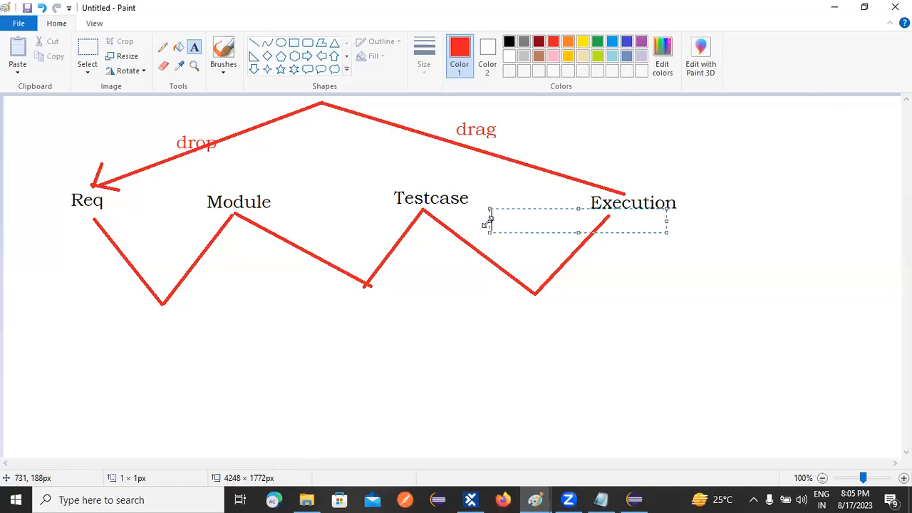
pyautogui.click(477, 228)
pyautogui.click(475, 229)
pyautogui.write('drag adn')
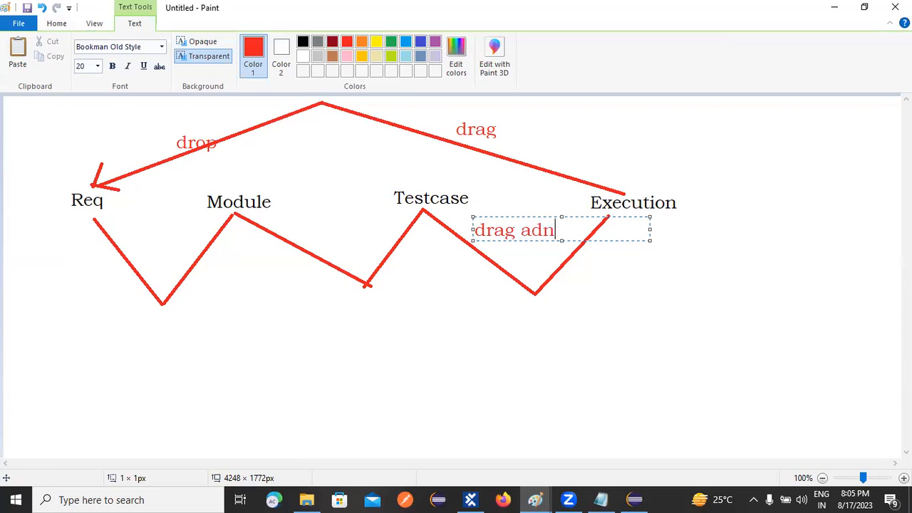
pyautogui.press('BackSpace')
pyautogui.press('BackSpace')
pyautogui.write('nd drop')
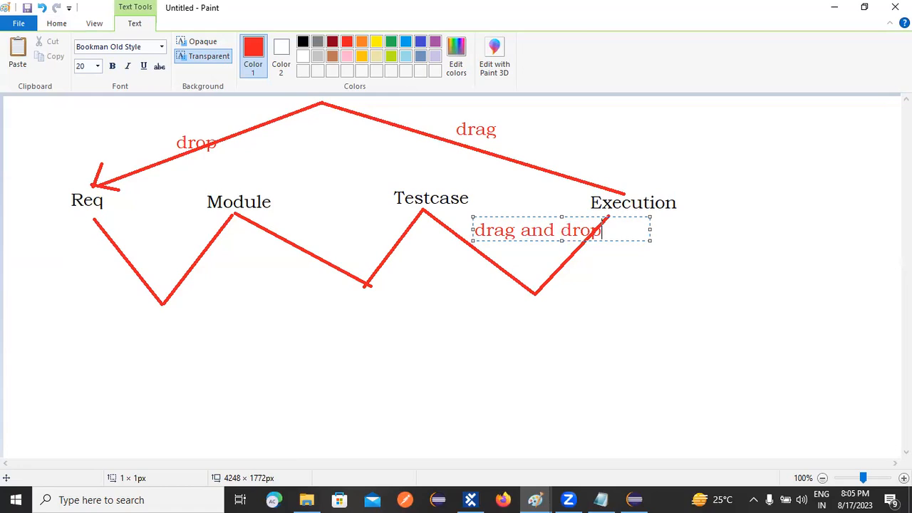
# Change the text between Testcase and Execution to "drag The testcase"
pyautogui.click(556, 231)
pyautogui.press('BackSpace')
pyautogui.press('BackSpace')
pyautogui.press('BackSpace')
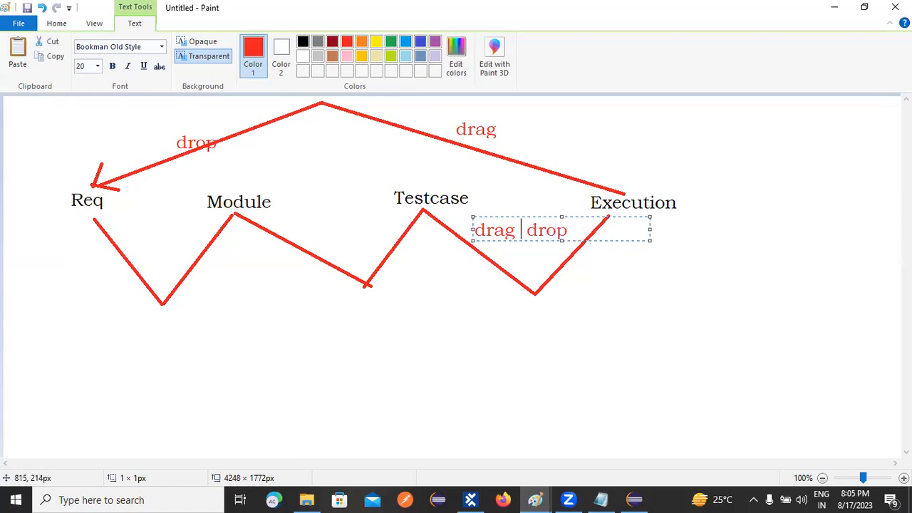
pyautogui.click(649, 231)
pyautogui.press('BackSpace')
pyautogui.press('BackSpace')
pyautogui.press('BackSpace')
pyautogui.press('BackSpace')
pyautogui.press('BackSpace')
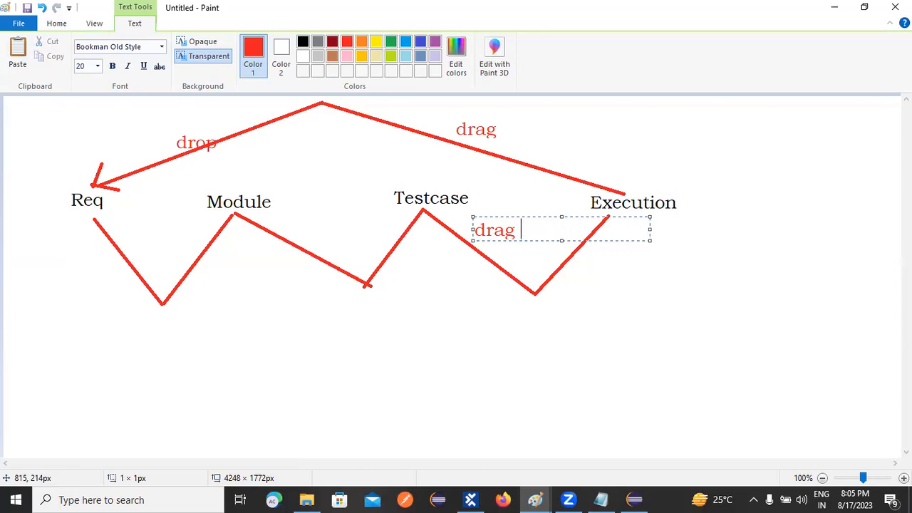
pyautogui.write('The testcase')
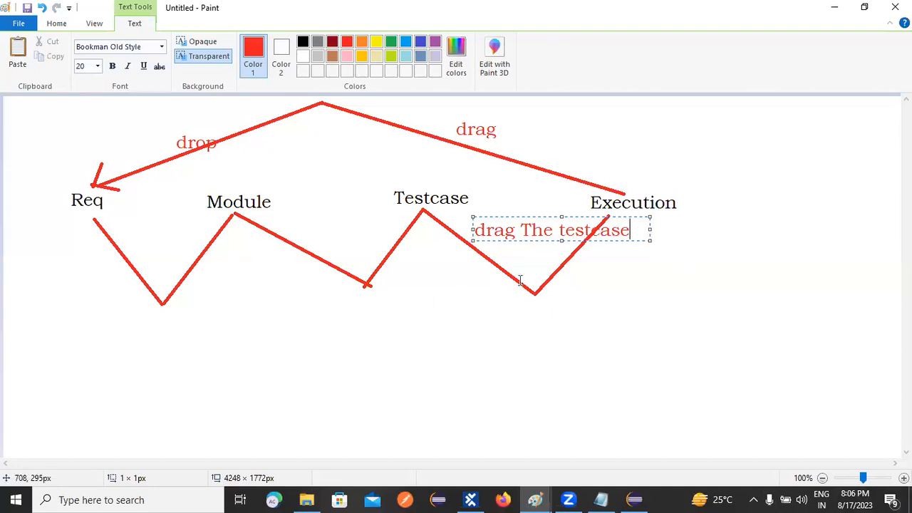
pyautogui.click(589, 264)
# Add the red text "Drop in execution folder" above and beside Execution, widening its text box to fit one line
pyautogui.click(643, 177)
pyautogui.write('Drop in E')
pyautogui.press('BackSpace')
pyautogui.write('executio')
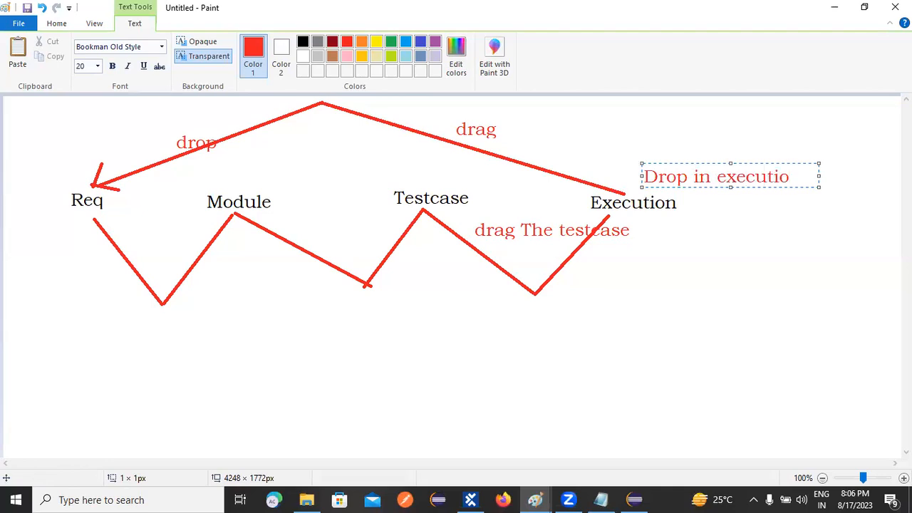
pyautogui.write('n folder')
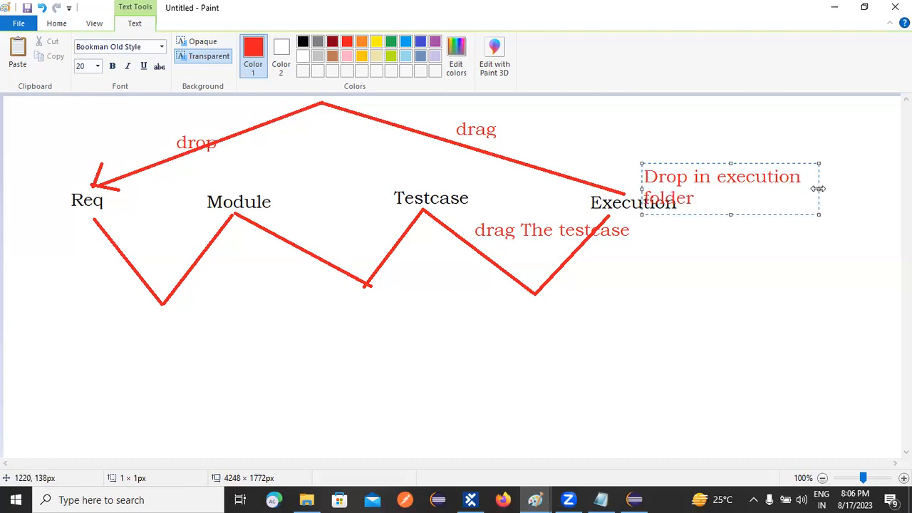
pyautogui.moveTo(819, 189); pyautogui.dragTo(876, 188)
pyautogui.click(786, 260)
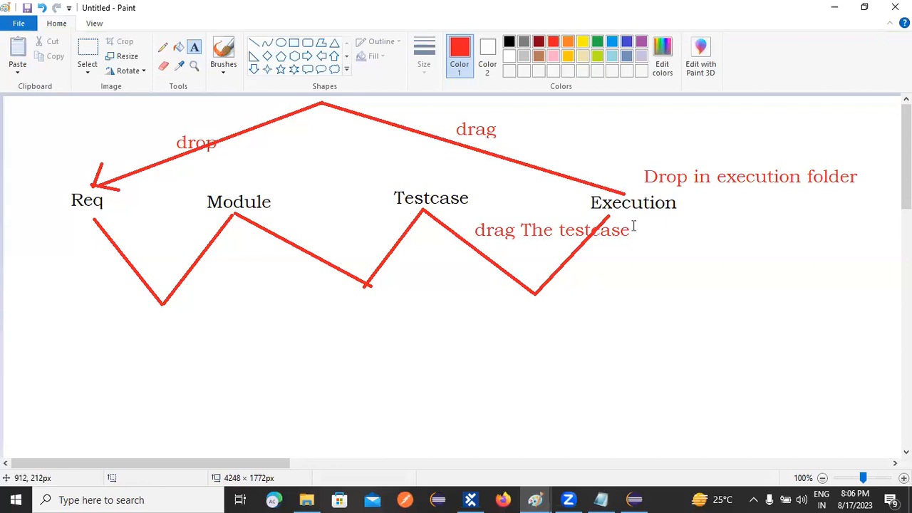
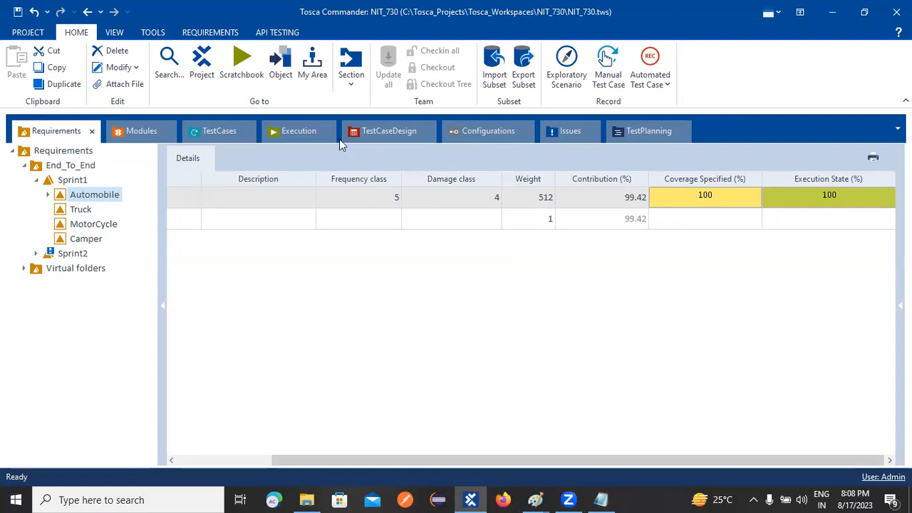
# In Tosca Commander, view the executed TC_Automobiles under END_Testing and return to the Automobile requirement
pyautogui.click(297, 131)
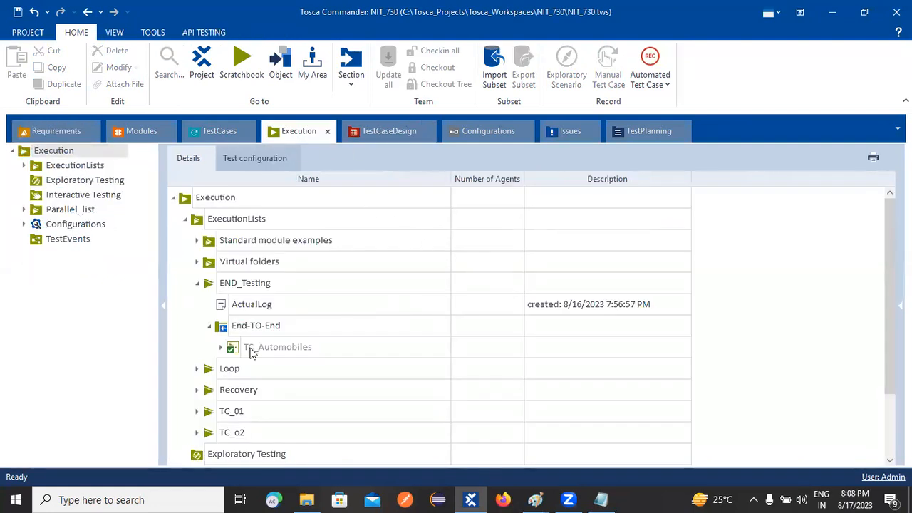
pyautogui.click(61, 133)
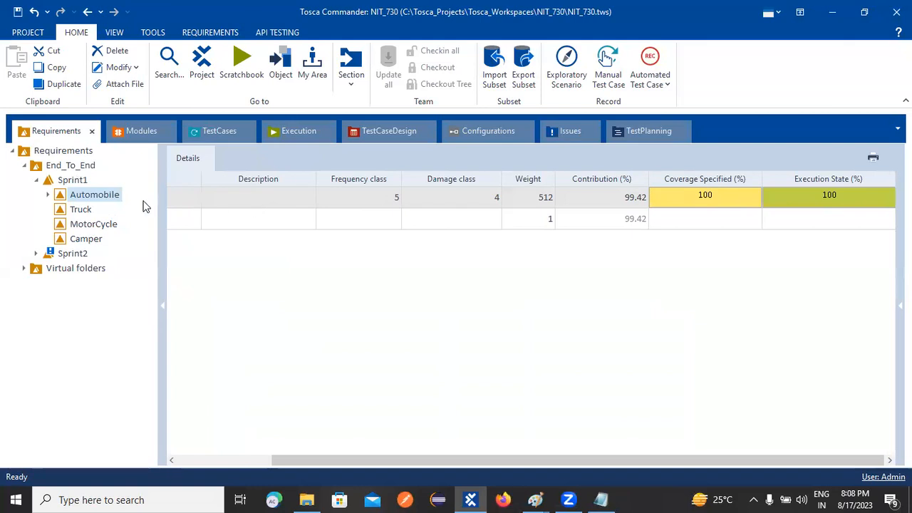
# Review the details of the Truck and MotorCycle requirements and return to the Automobile requirement
pyautogui.click(210, 458)
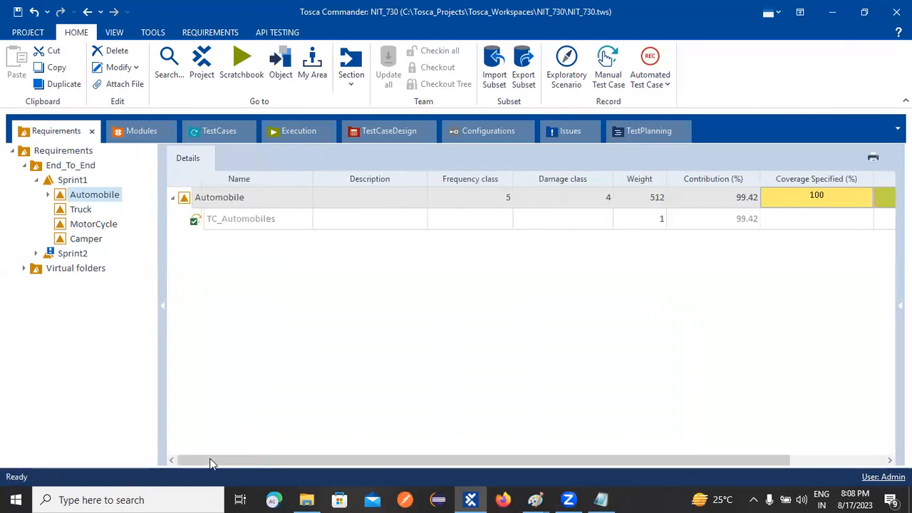
pyautogui.click(76, 210)
pyautogui.click(80, 226)
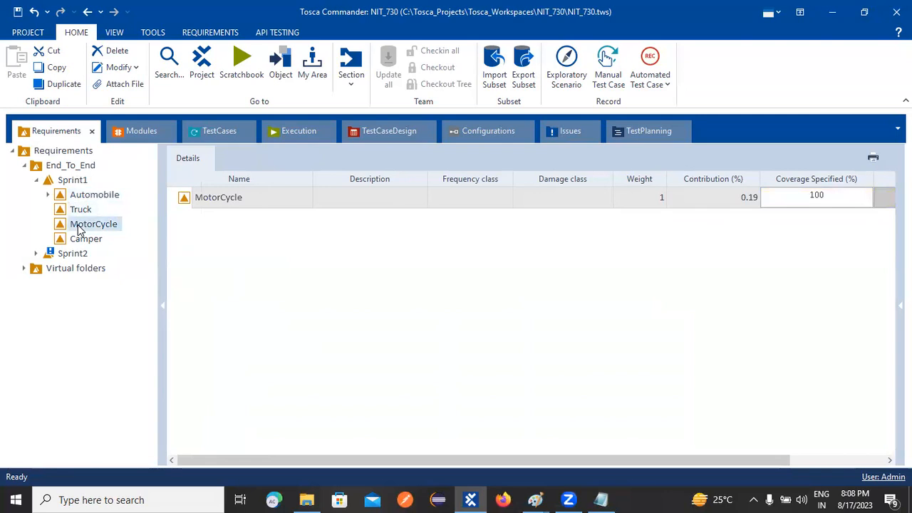
pyautogui.click(83, 197)
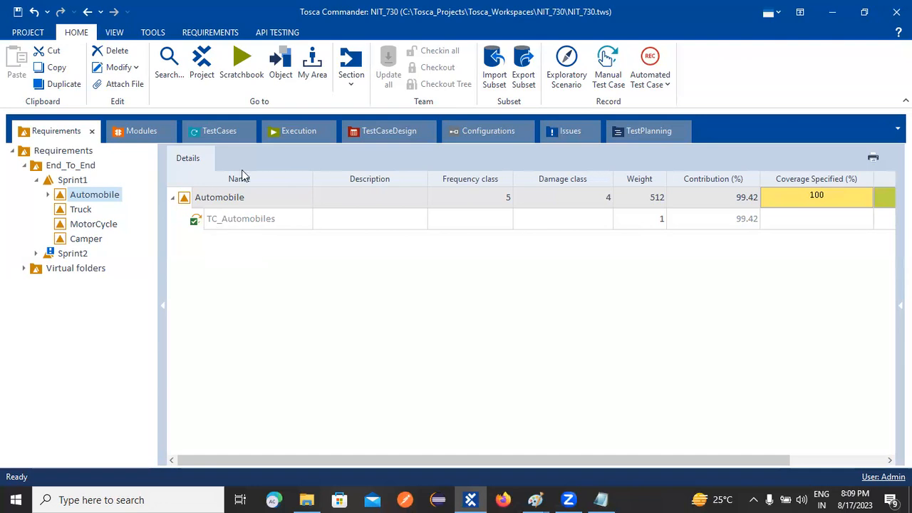
# Compare TC_Automobiles in the END_Testing execution list with the Automobile requirement's coverage specified and execution state
pyautogui.click(285, 136)
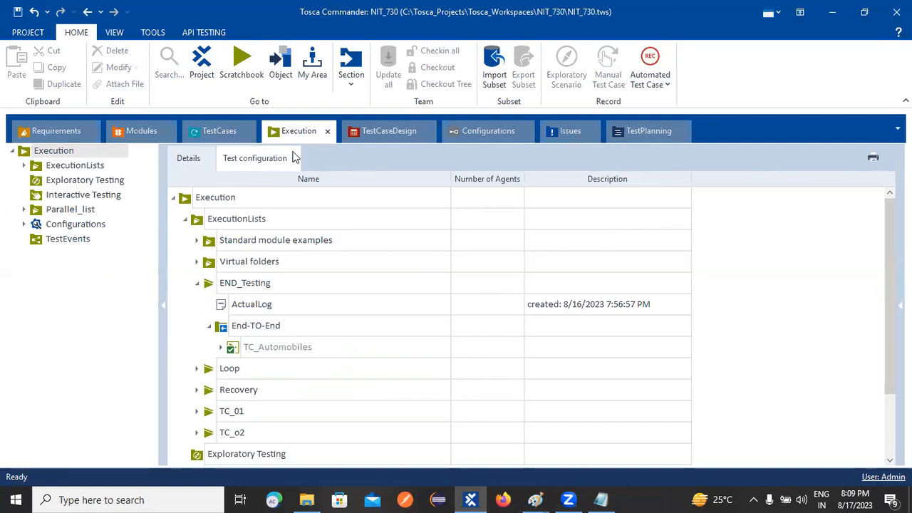
pyautogui.click(54, 133)
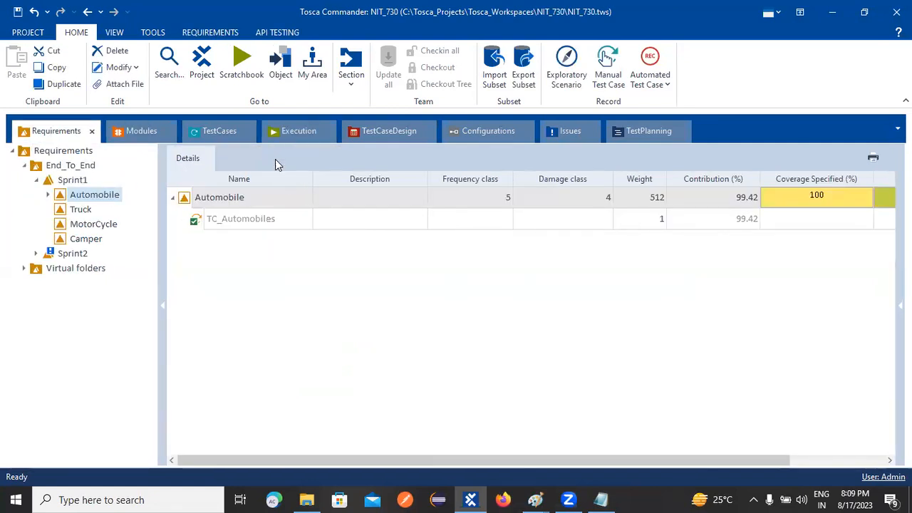
pyautogui.click(287, 134)
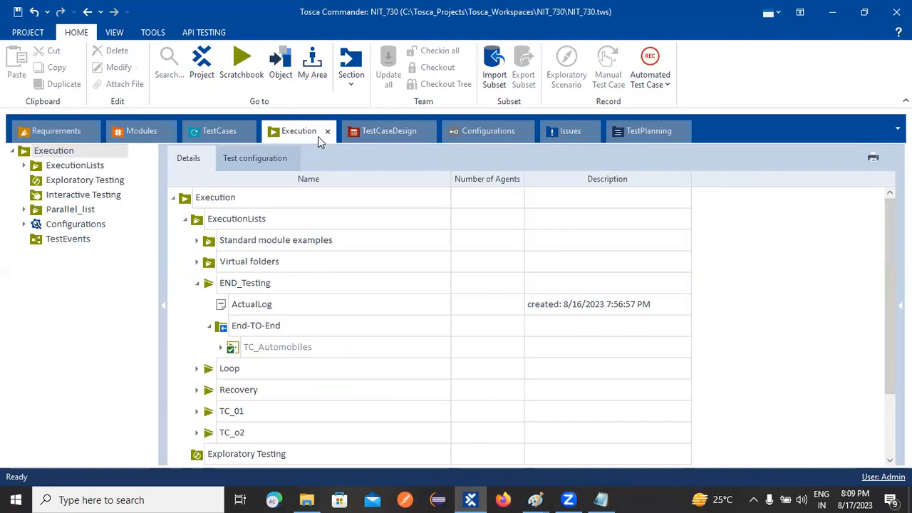
pyautogui.click(37, 132)
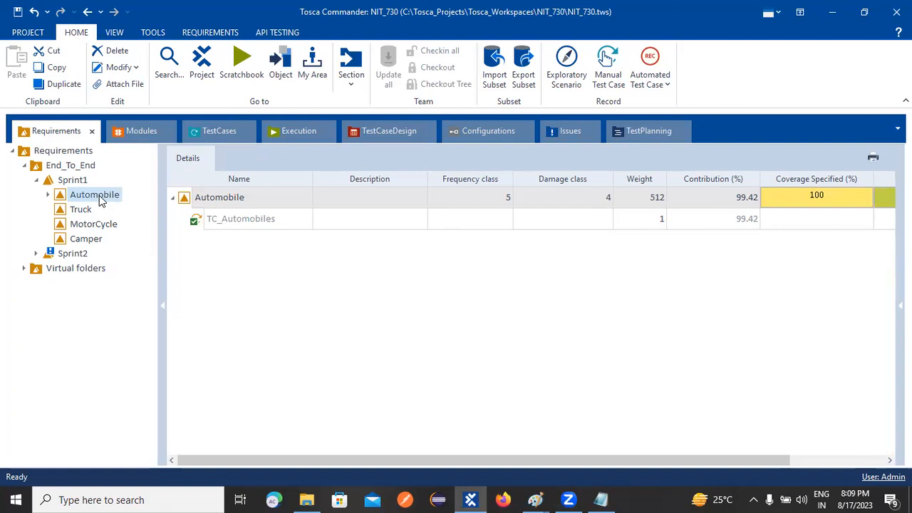
pyautogui.click(292, 132)
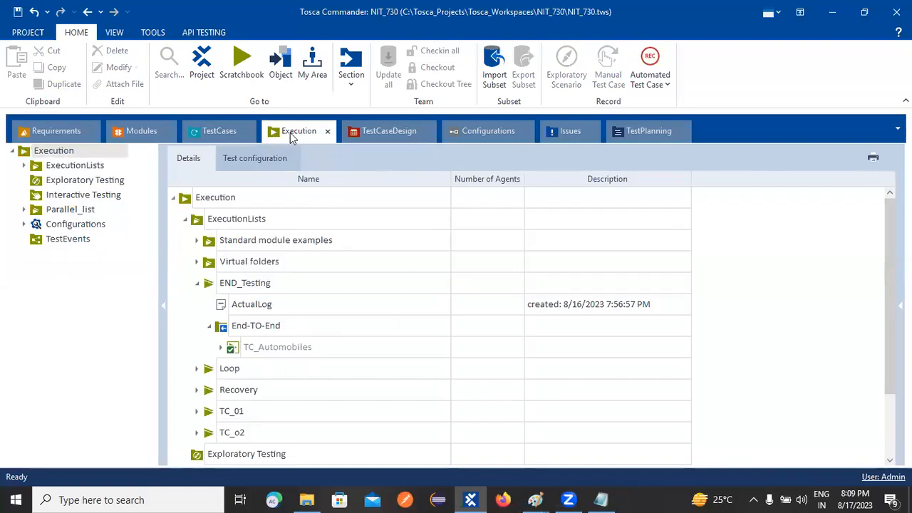
pyautogui.click(51, 134)
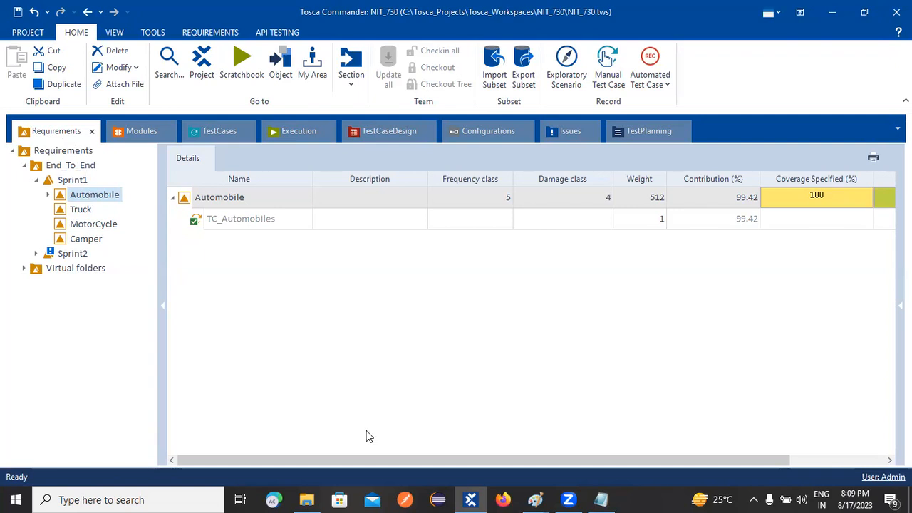
pyautogui.moveTo(248, 461); pyautogui.dragTo(338, 460)
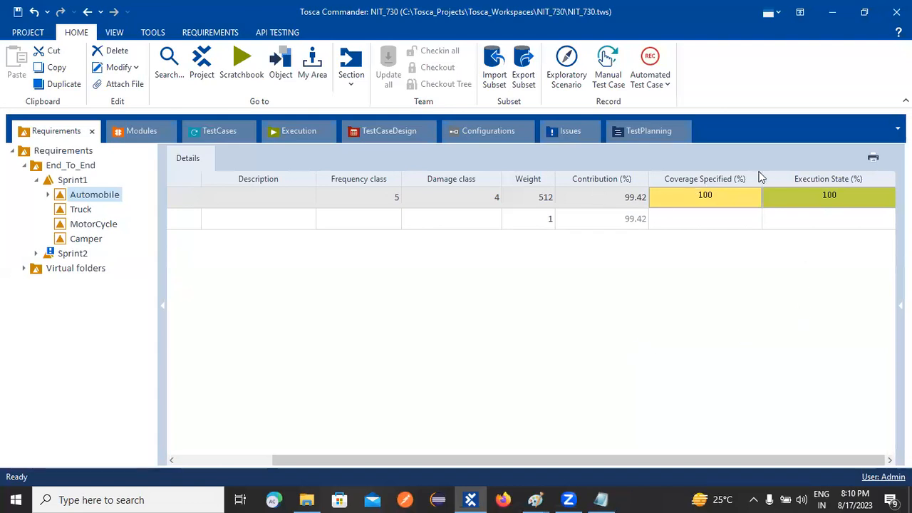
# View the WorkState of TC_Automobiles, and undock and redock the TestCases section so it directly follows Requirements
pyautogui.click(227, 131)
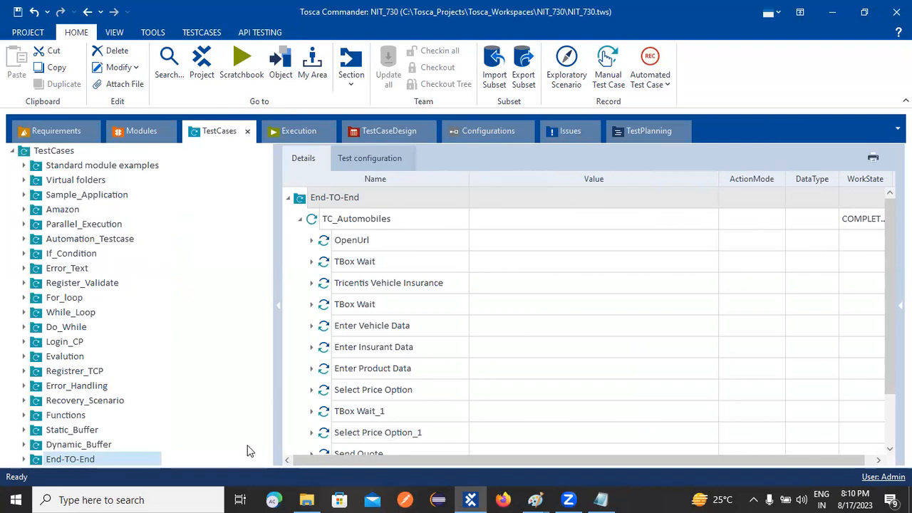
pyautogui.moveTo(567, 460); pyautogui.dragTo(619, 460)
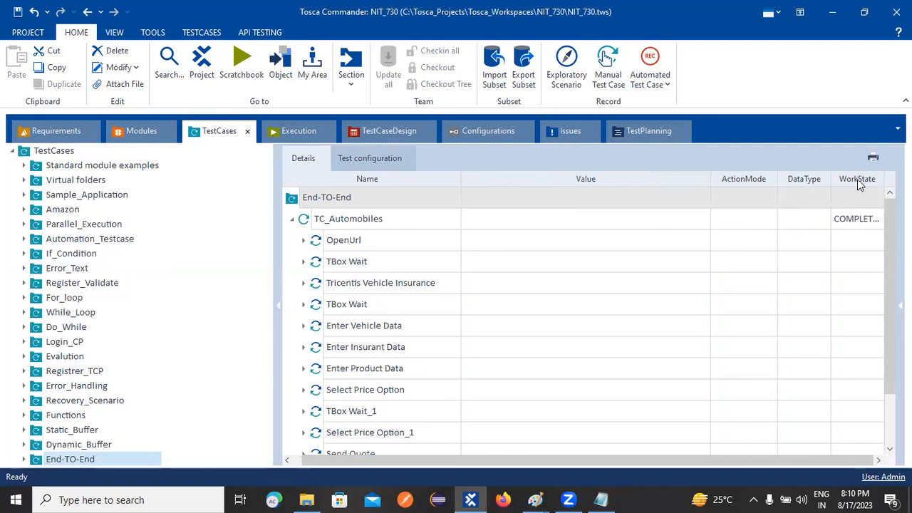
pyautogui.doubleClick(212, 137)
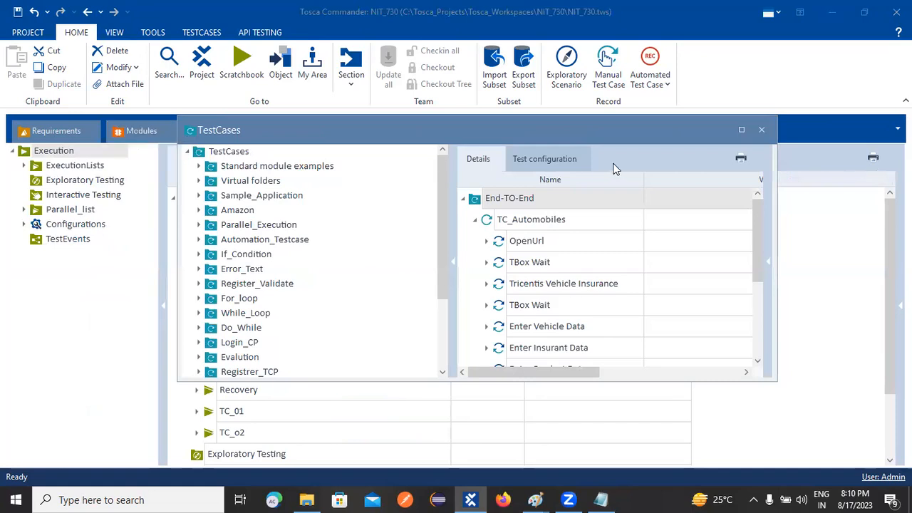
pyautogui.moveTo(428, 136); pyautogui.dragTo(527, 215)
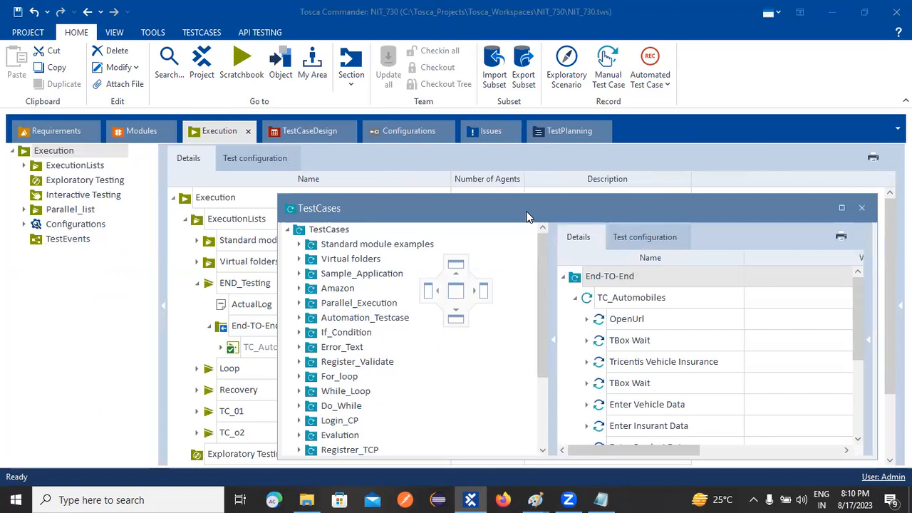
pyautogui.moveTo(528, 216); pyautogui.dragTo(456, 290)
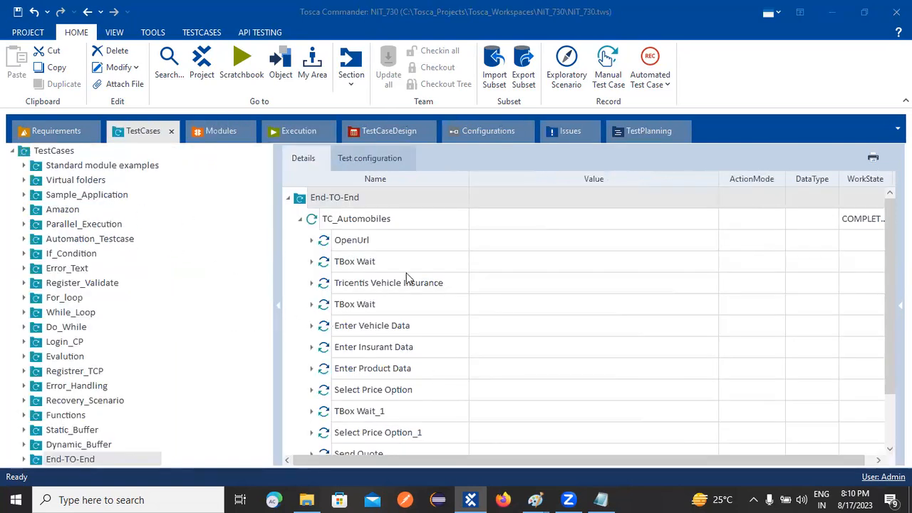
# Compare the Automobile requirement's coverage specified with the WorkState of TC_Automobiles
pyautogui.click(58, 133)
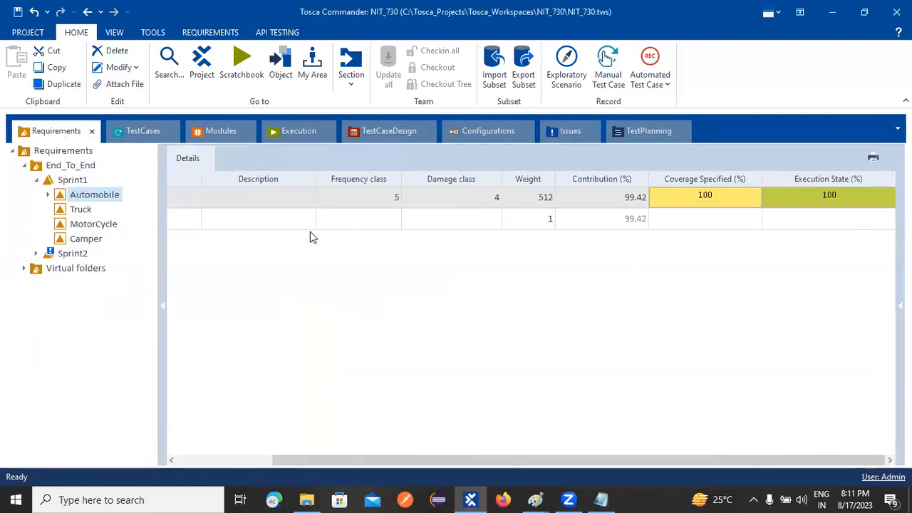
pyautogui.click(125, 135)
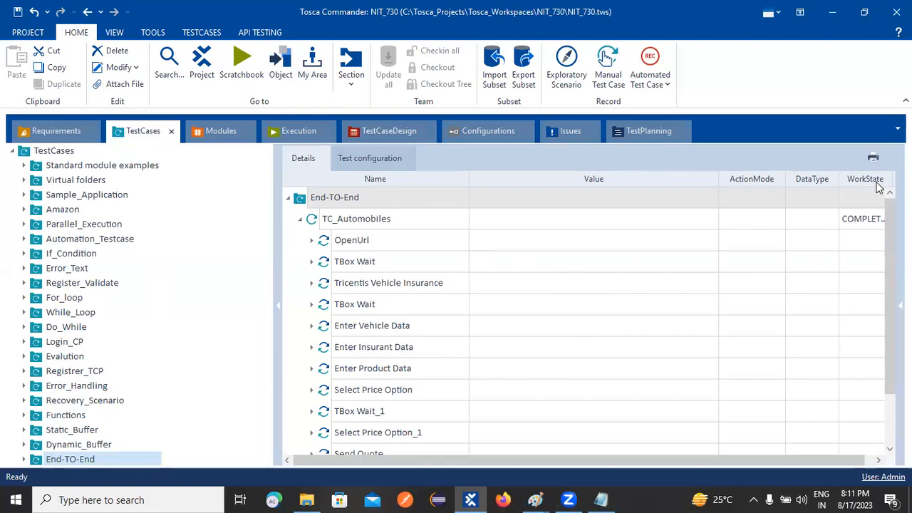
pyautogui.click(881, 222)
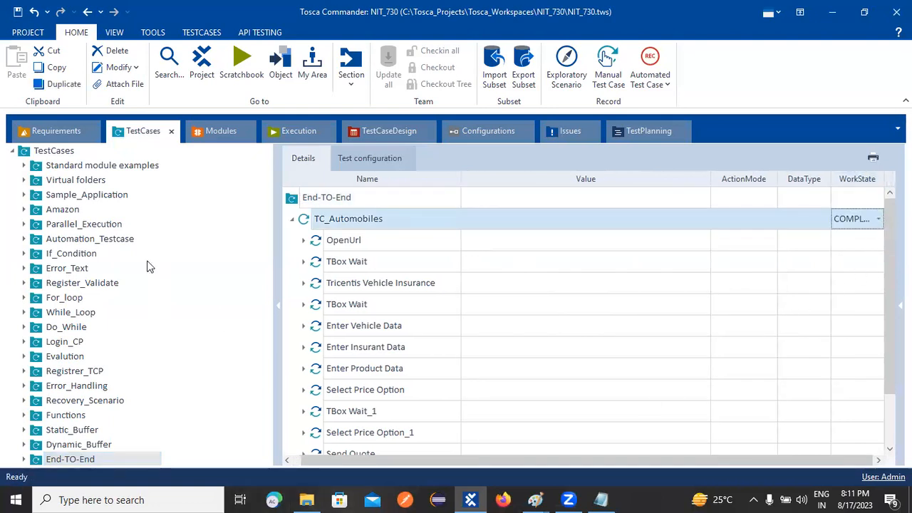
# Update the values of the Sprint1 requirement set and start the calculation
pyautogui.click(59, 138)
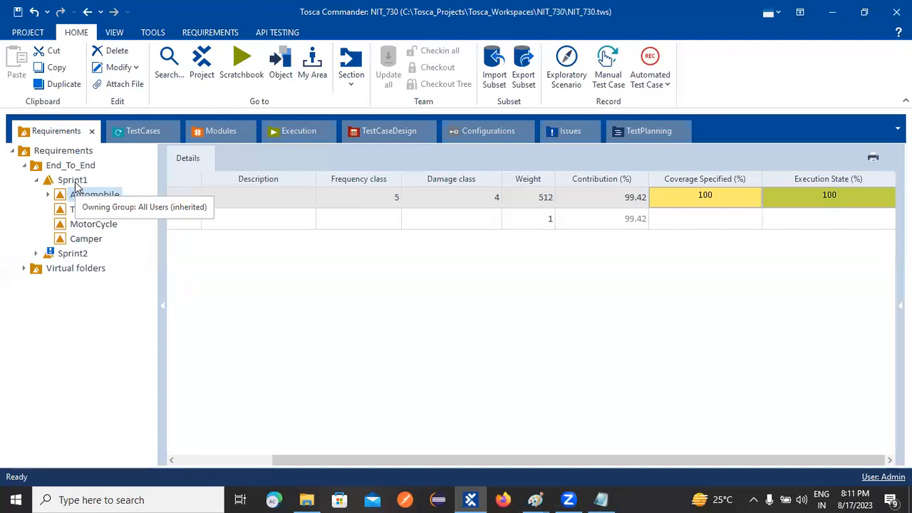
pyautogui.rightClick(77, 185)
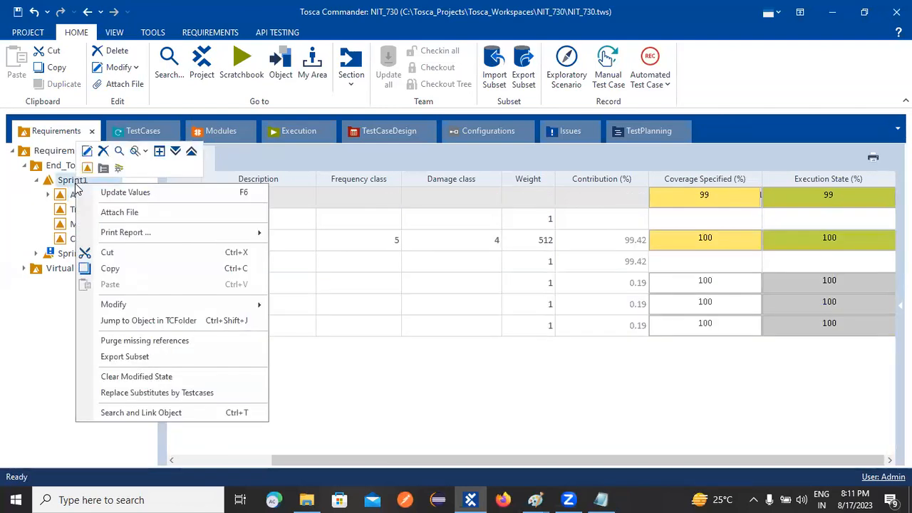
pyautogui.click(115, 193)
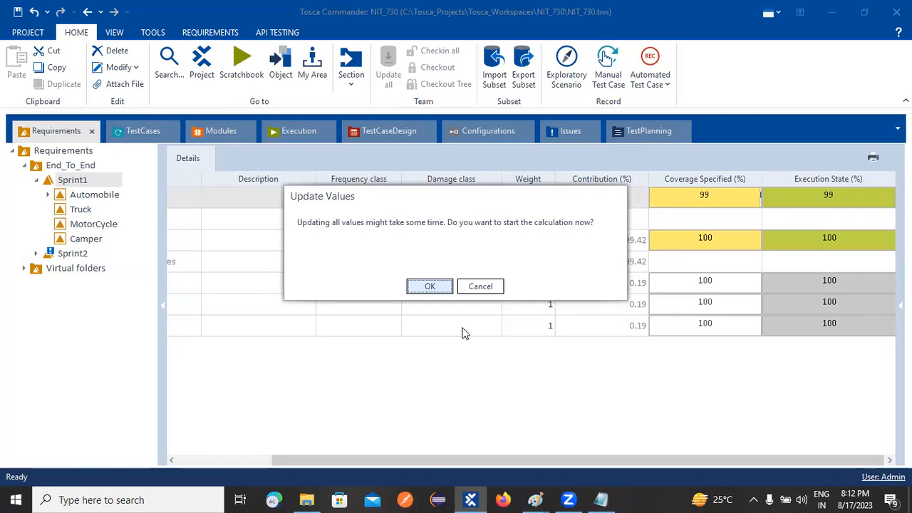
pyautogui.click(430, 286)
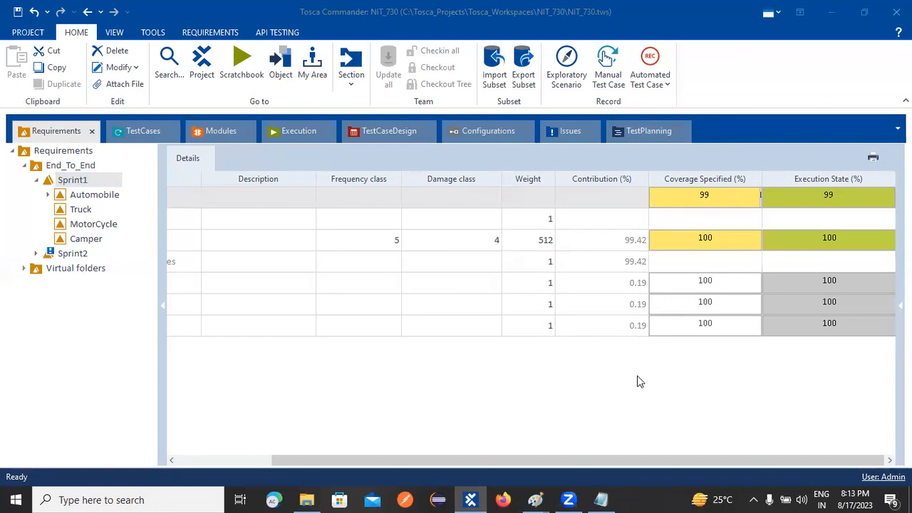
# In the ToSca notes in Notepad, add the heading "End to End Testing" underlined with equals signs below the requirement steps
pyautogui.click(161, 499)
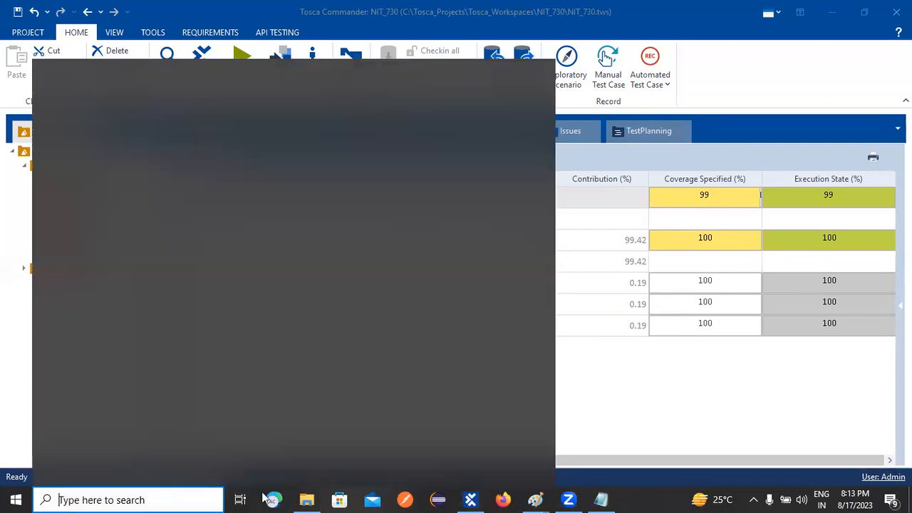
pyautogui.press('Escape')
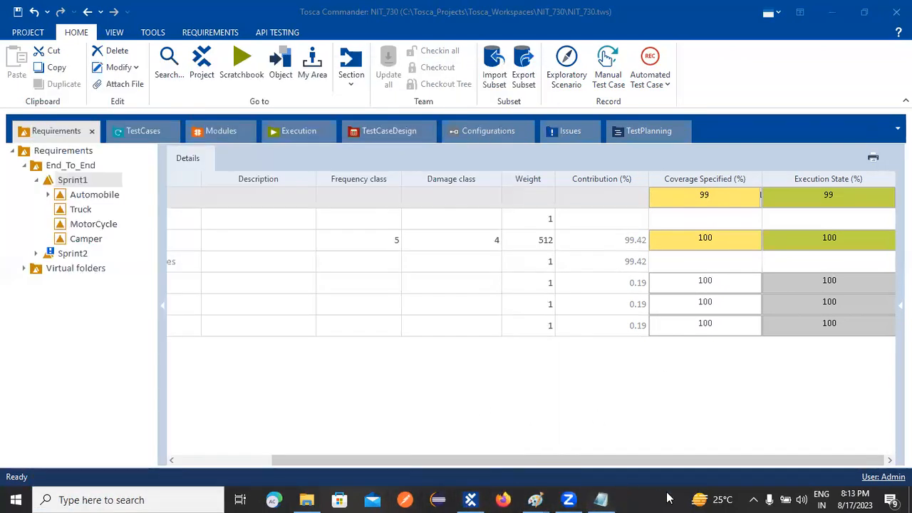
pyautogui.click(601, 500)
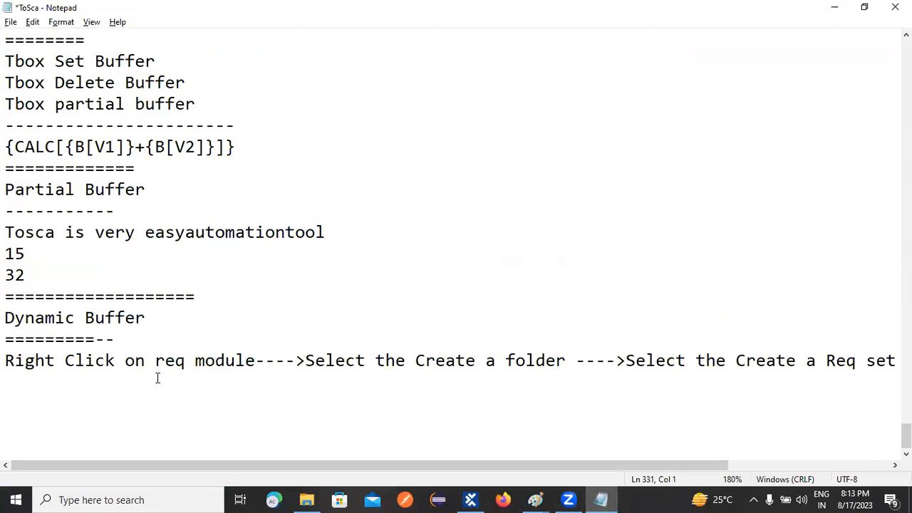
pyautogui.write('End to End Testing')
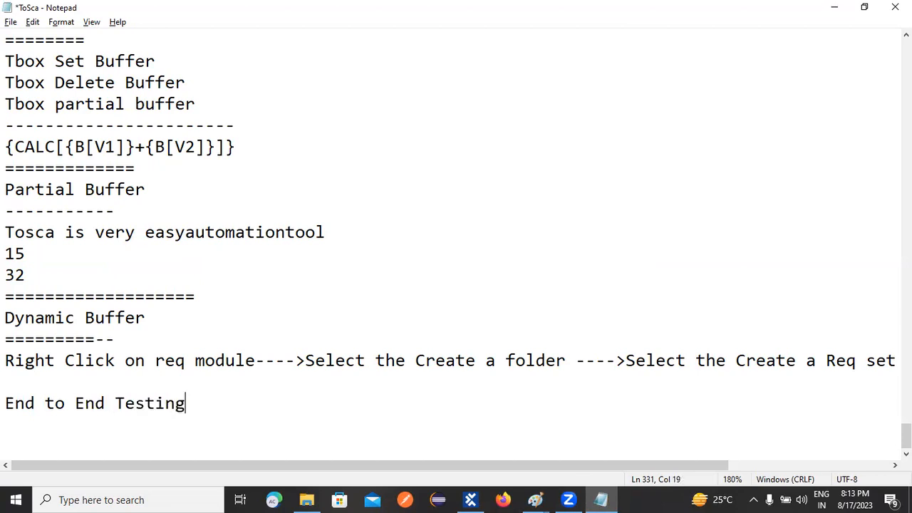
pyautogui.press('Return')
pyautogui.write('====================')
pyautogui.press('Return')
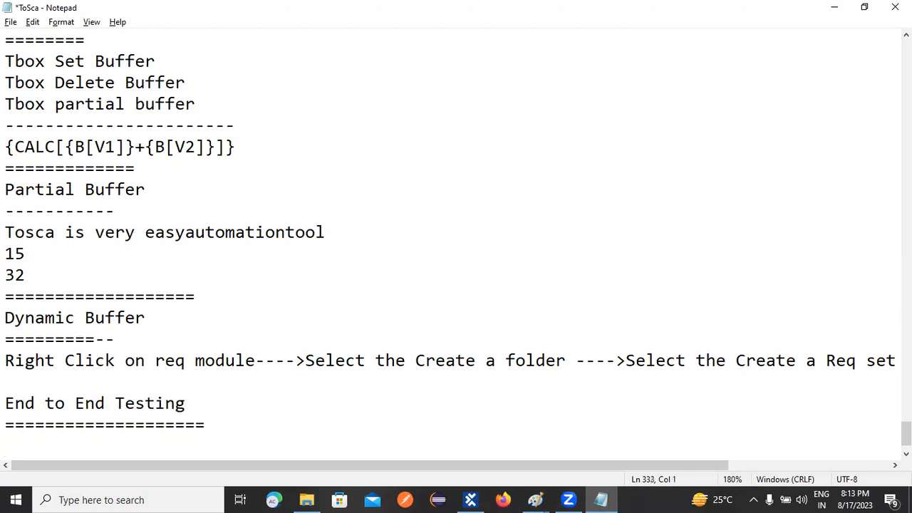
# Add the heading "Frame works" underlined with equals signs below the End to End Testing heading
pyautogui.write('Frame w')
pyautogui.write('orks')
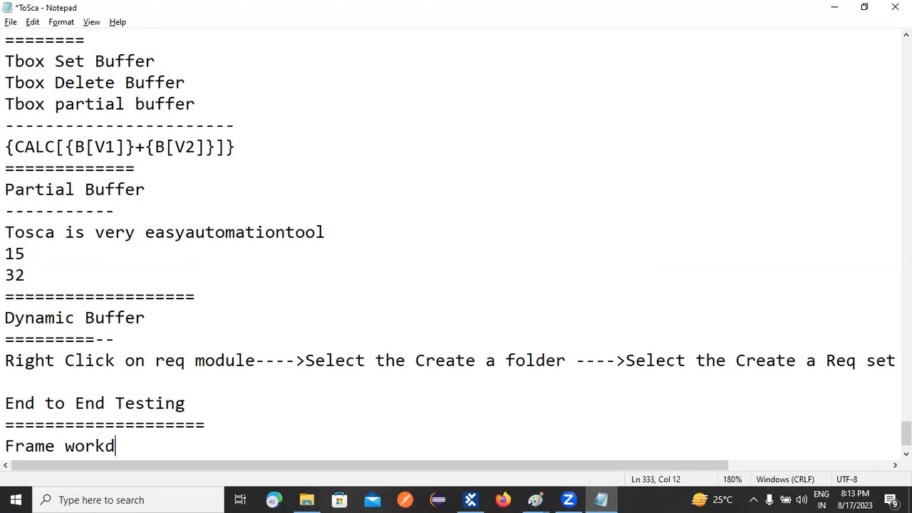
pyautogui.press('Return')
pyautogui.write('============')
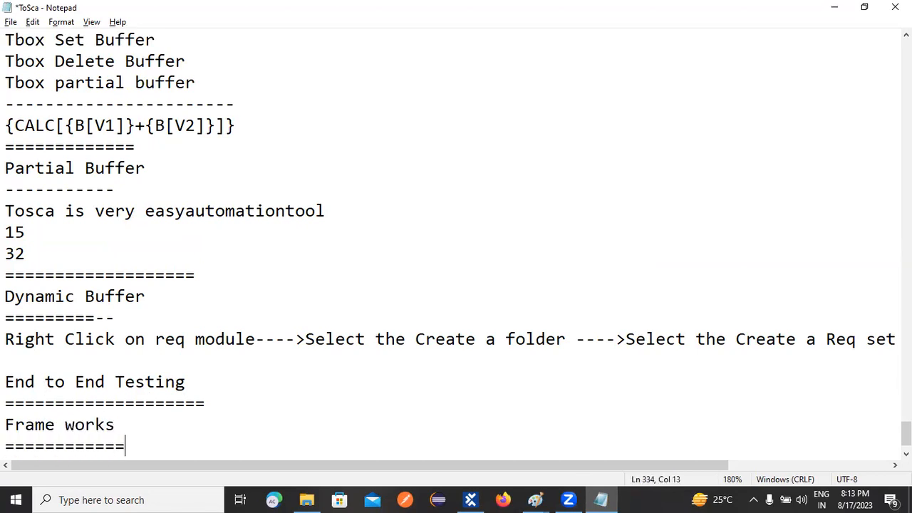
pyautogui.scroll(-1, 102, 384)
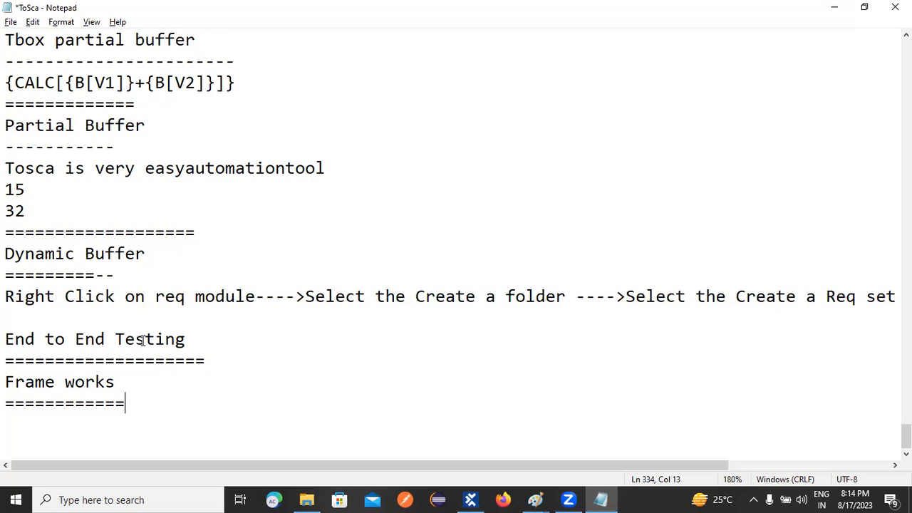
# Write "Set of rules" under Frame works, followed by the indented line "that rules we need to follow"
pyautogui.press('Return')
pyautogui.write('Set of rules')
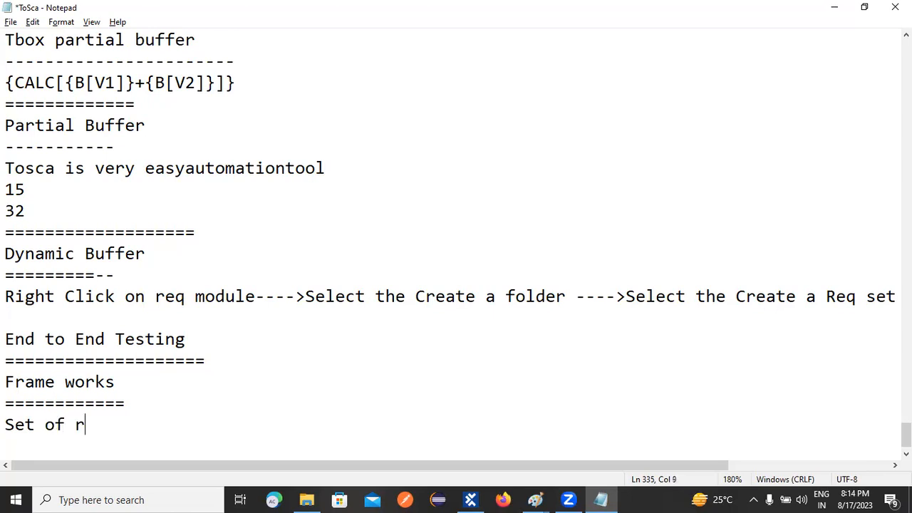
pyautogui.press('Return')
pyautogui.write('that ru')
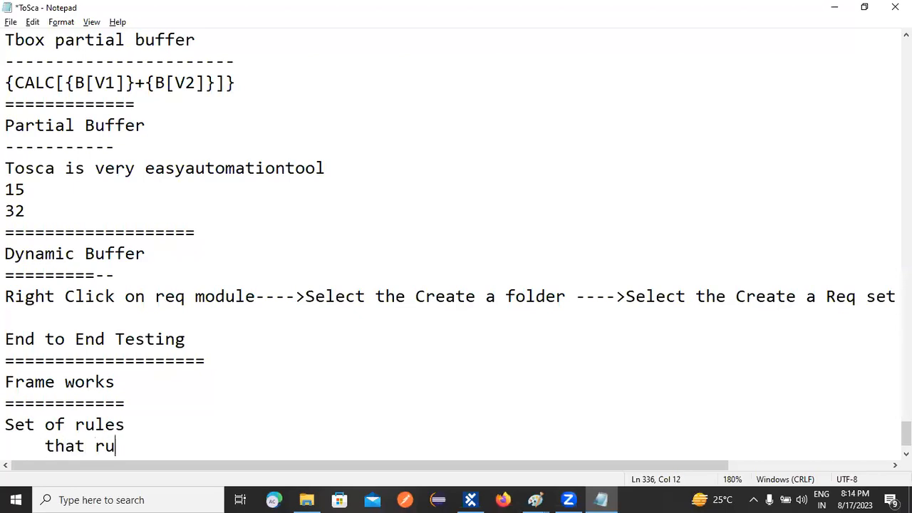
pyautogui.write('les we need to follow')
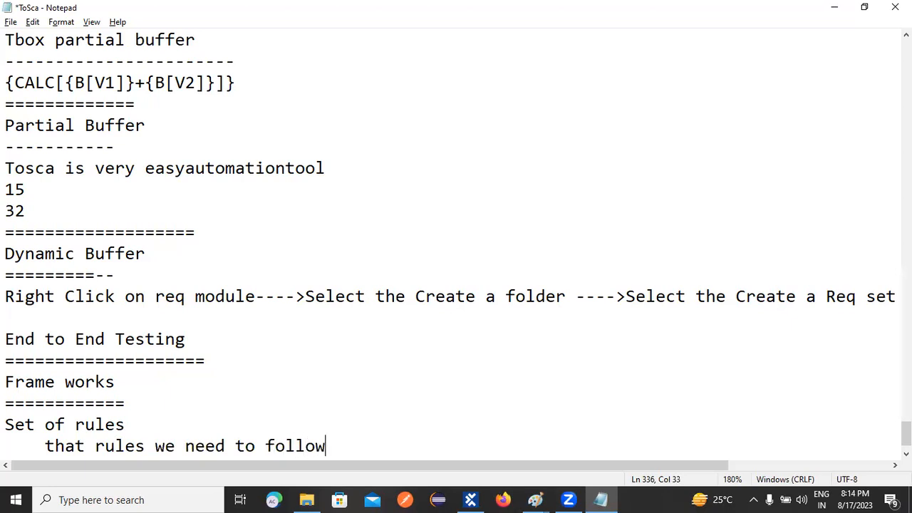
# Add the indented line "that rules we need to complete" below "that rules we need to follow" in the Frame works notes
pyautogui.press('Return')
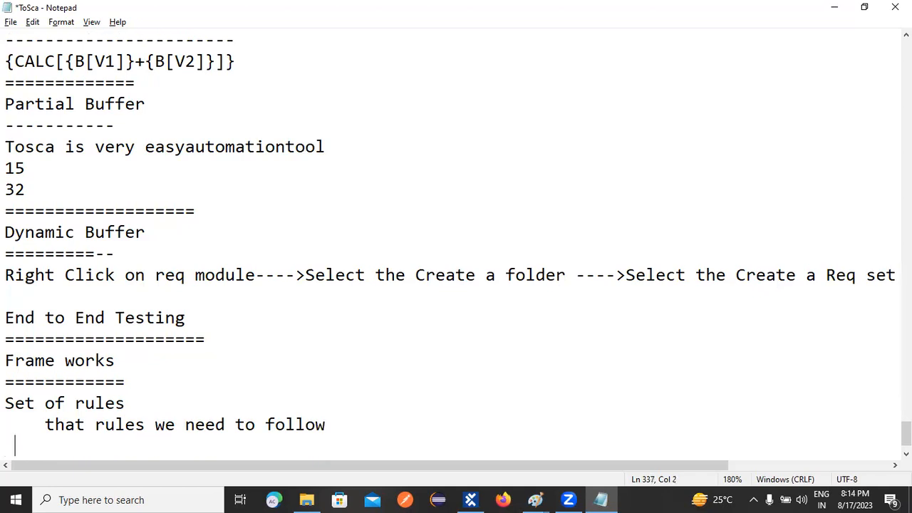
pyautogui.write('the')
pyautogui.press('BackSpace')
pyautogui.write('at rules')
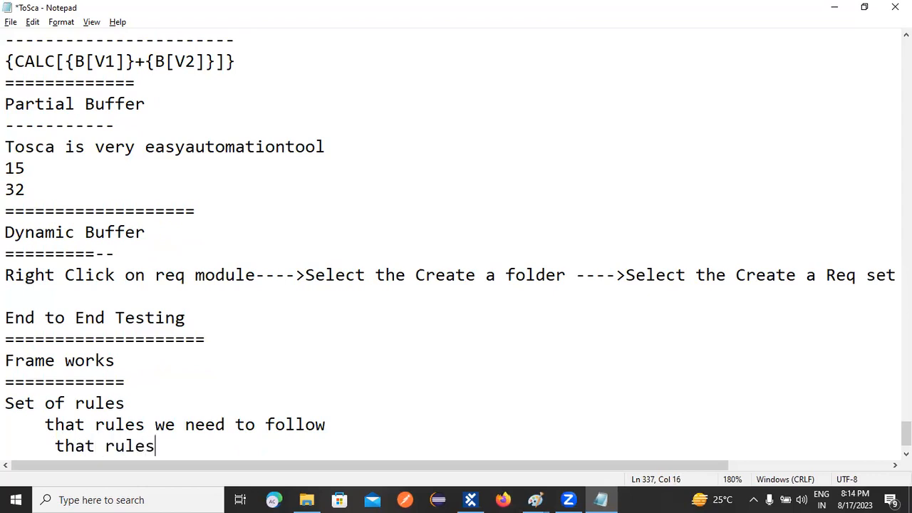
pyautogui.write(' we need to comlplete')
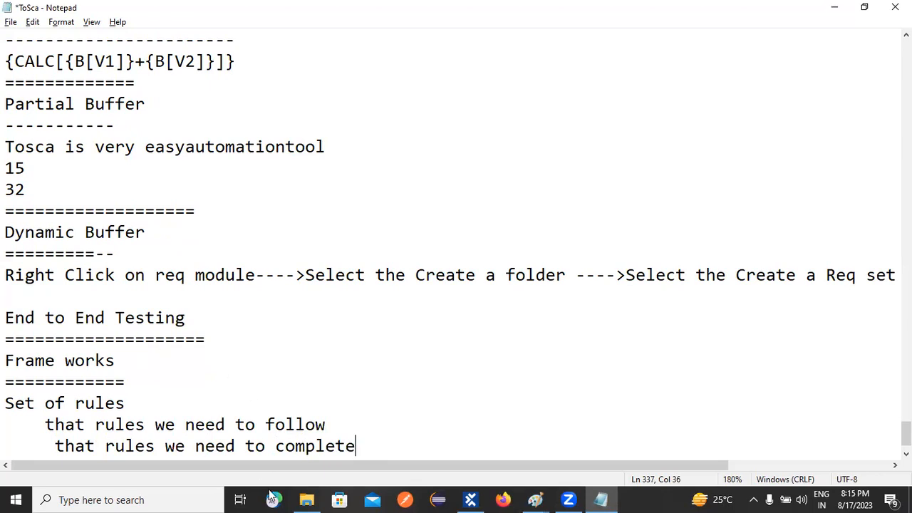
# Switch to the blank Paint canvas and draw three separate ellipses descending diagonally from upper left to lower right
pyautogui.click(543, 498)
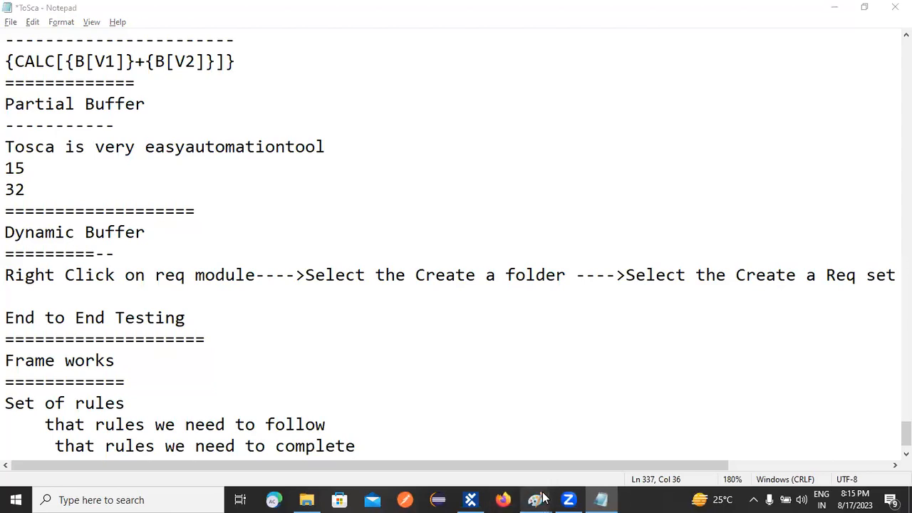
pyautogui.click(599, 447)
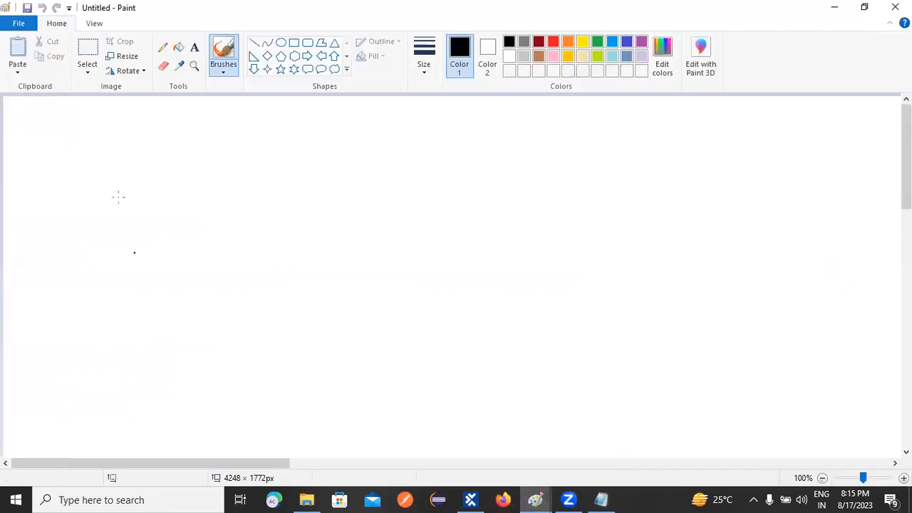
pyautogui.click(280, 43)
pyautogui.moveTo(112, 125); pyautogui.dragTo(219, 219)
pyautogui.moveTo(235, 252); pyautogui.dragTo(352, 367)
pyautogui.moveTo(411, 368)
pyautogui.mouseDown()
pyautogui.moveTo(521, 437)
pyautogui.moveTo(530, 455)
pyautogui.mouseUp()
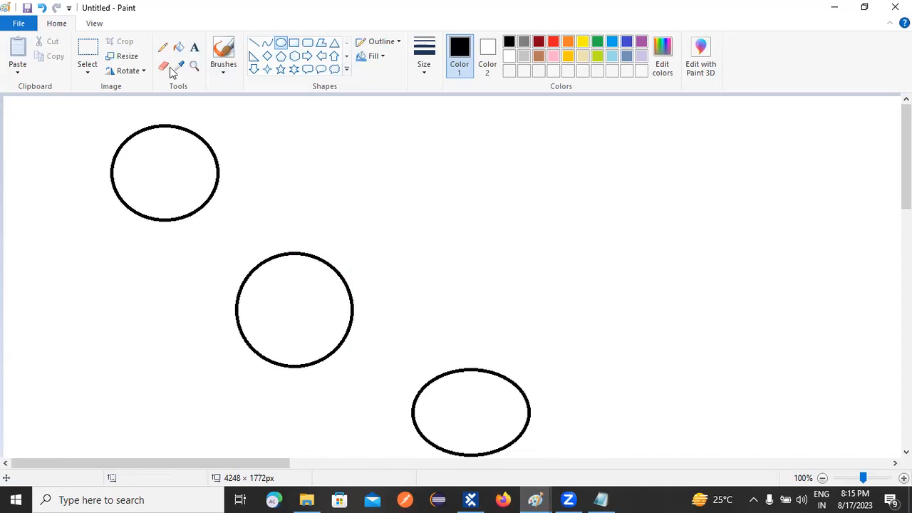
# Draw three short horizontal lines inside the first ellipse and connect it to the middle ellipse with a bent line
pyautogui.click(195, 47)
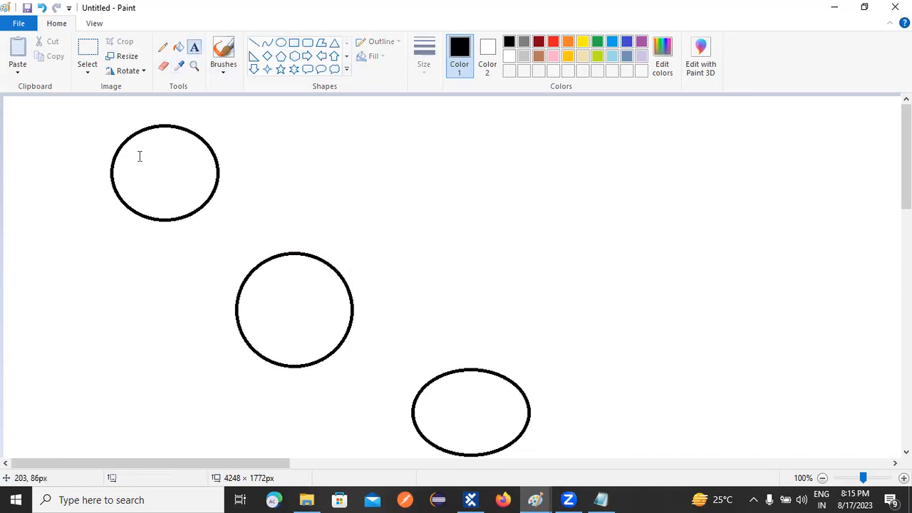
pyautogui.click(254, 42)
pyautogui.moveTo(127, 152); pyautogui.dragTo(195, 152)
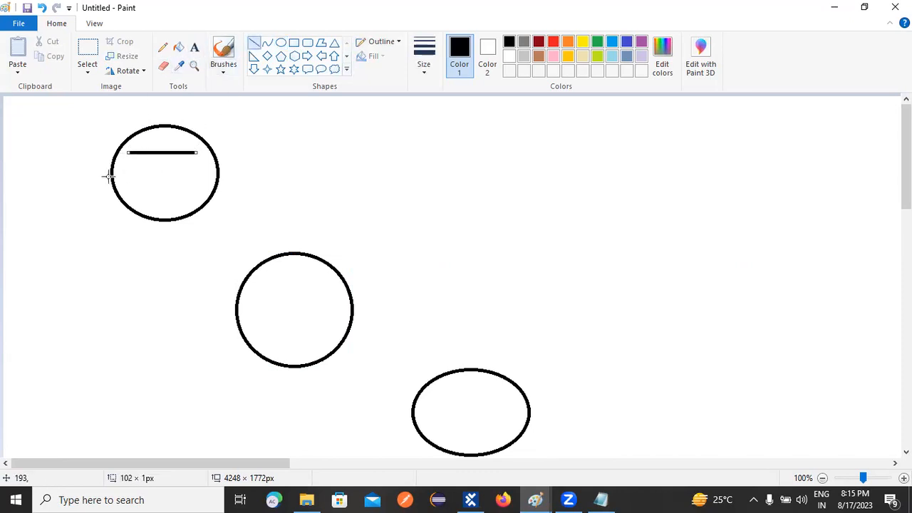
pyautogui.moveTo(128, 173); pyautogui.dragTo(196, 170)
pyautogui.moveTo(144, 195); pyautogui.dragTo(285, 254)
pyautogui.click(406, 278)
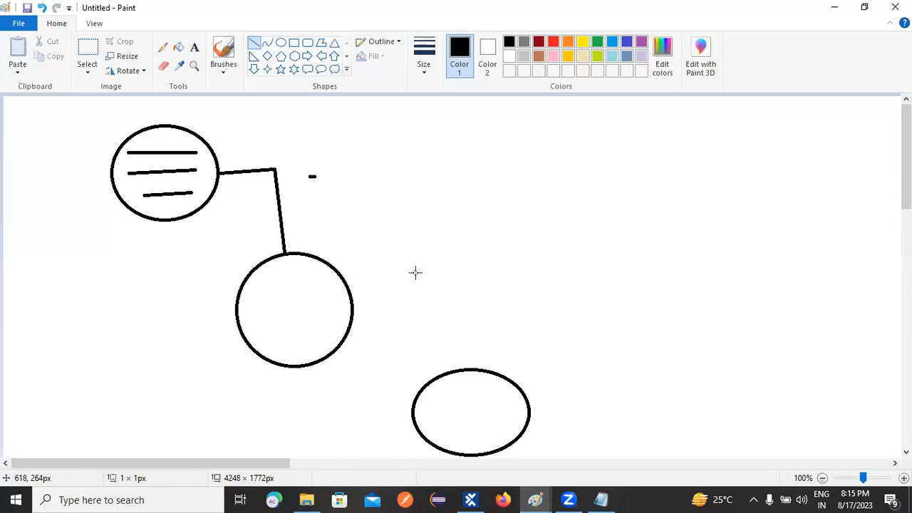
# Add the text label "Team" just above the middle ellipse
pyautogui.click(194, 47)
pyautogui.click(322, 240)
pyautogui.write('Team')
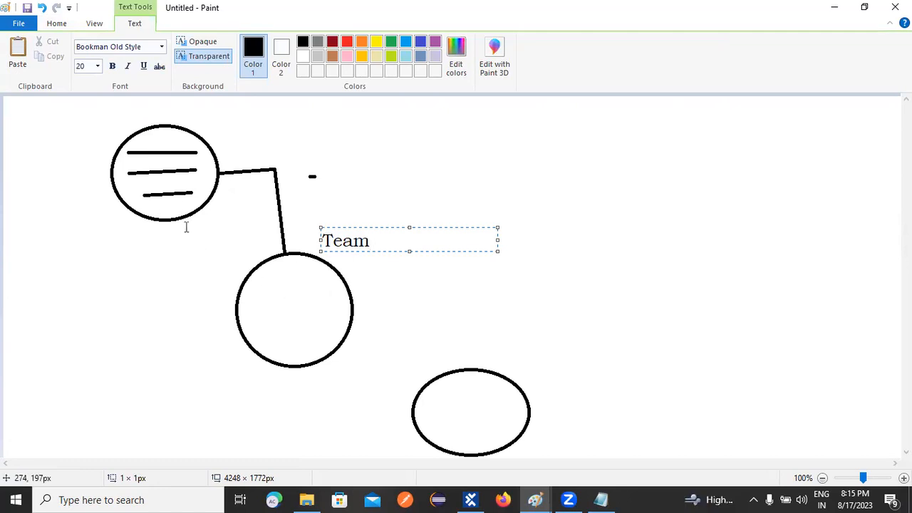
pyautogui.click(148, 194)
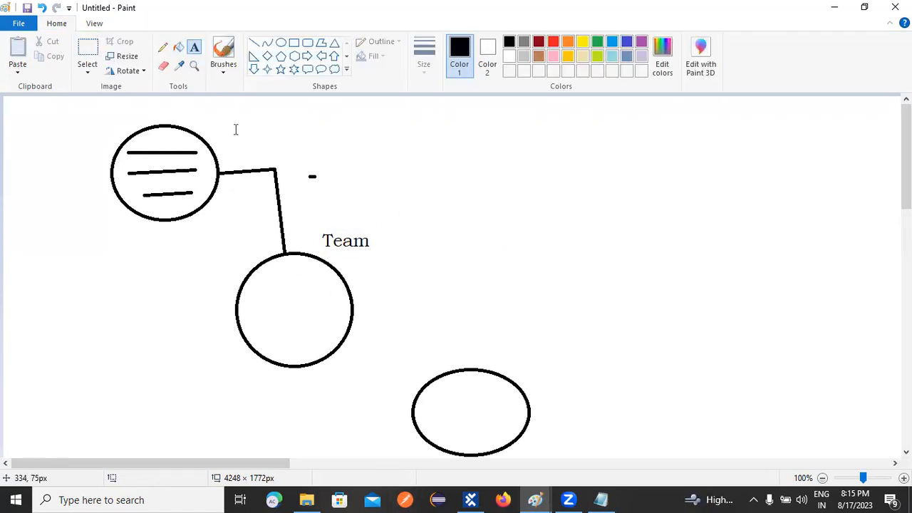
# Connect the middle ellipse to the lowest ellipse with a bent line and write "work" inside the lowest one
pyautogui.click(254, 43)
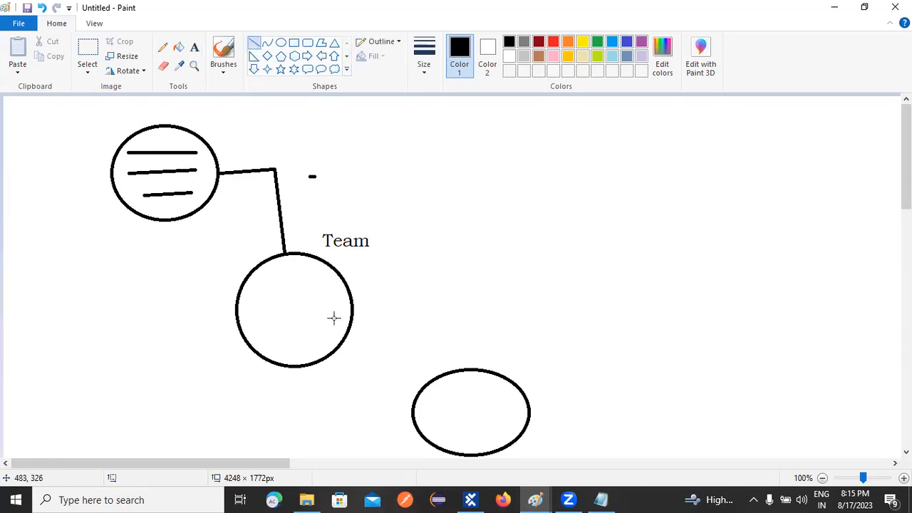
pyautogui.moveTo(353, 309)
pyautogui.mouseDown()
pyautogui.moveTo(436, 307)
pyautogui.moveTo(427, 306)
pyautogui.moveTo(424, 349)
pyautogui.moveTo(443, 373)
pyautogui.mouseUp()
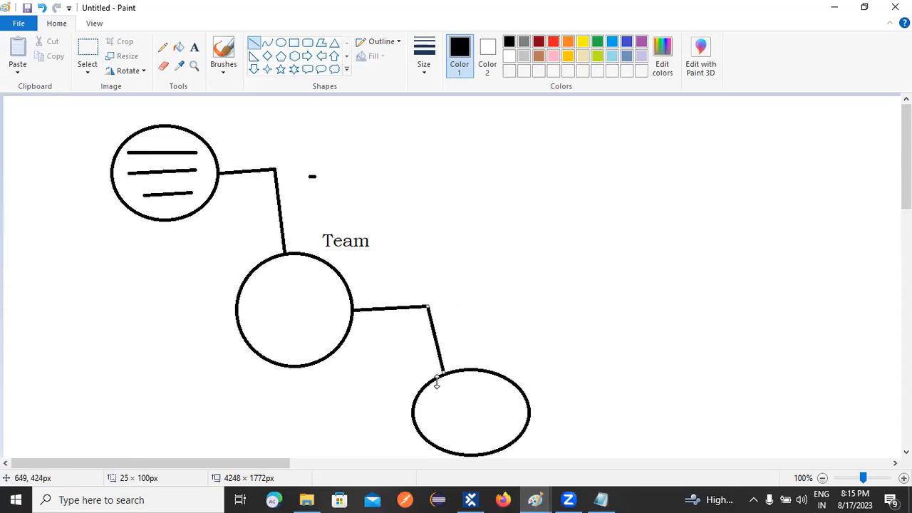
pyautogui.click(194, 48)
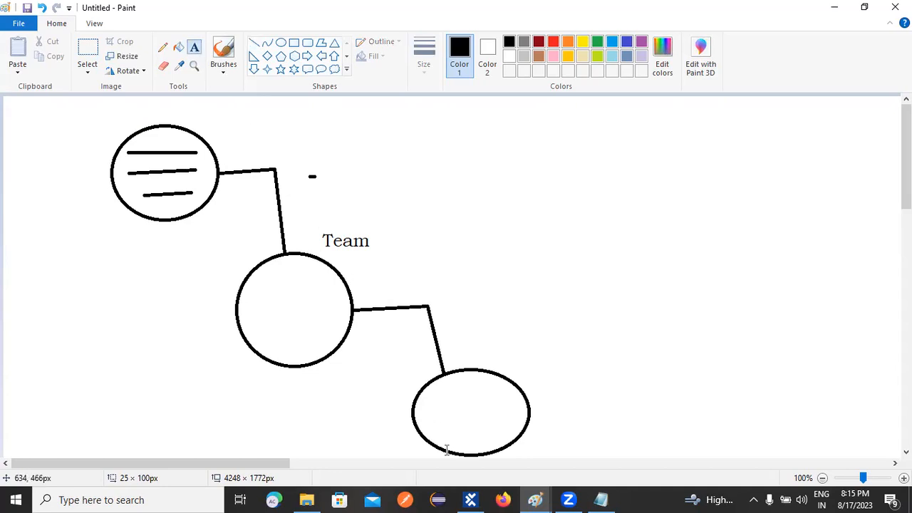
pyautogui.click(438, 417)
pyautogui.write('work')
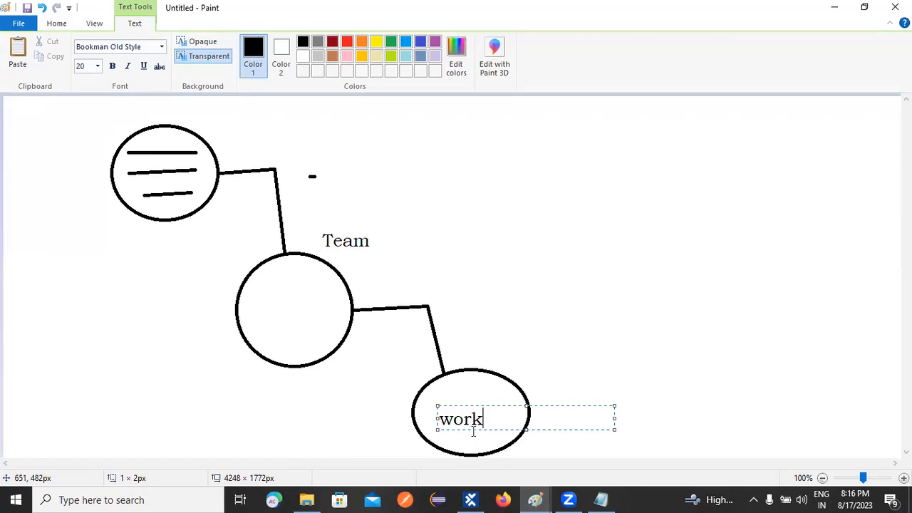
pyautogui.click(440, 247)
# Frame the diagram with a rounded rectangle about 840 × 528 px and draw an arrow pointing up and right from each ellipse
pyautogui.click(307, 43)
pyautogui.moveTo(61, 108)
pyautogui.mouseDown()
pyautogui.moveTo(570, 333)
pyautogui.moveTo(613, 463)
pyautogui.moveTo(614, 443)
pyautogui.mouseUp()
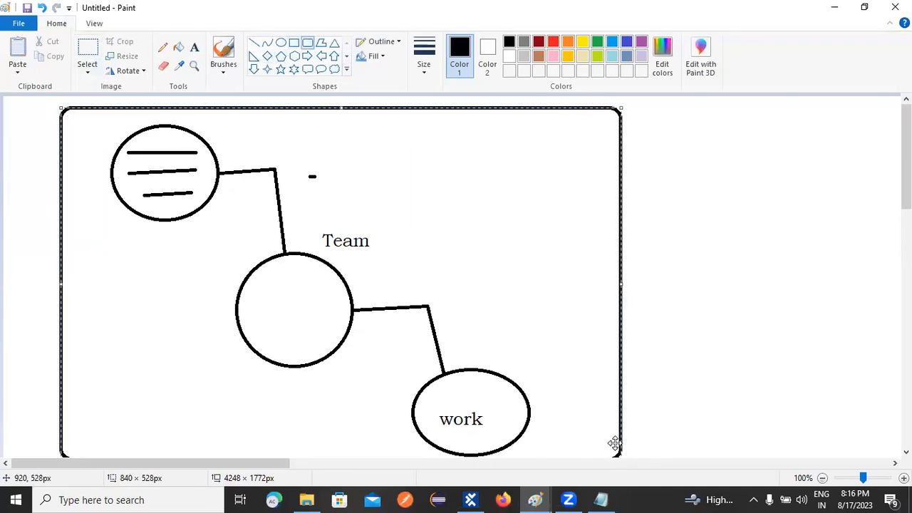
pyautogui.click(255, 43)
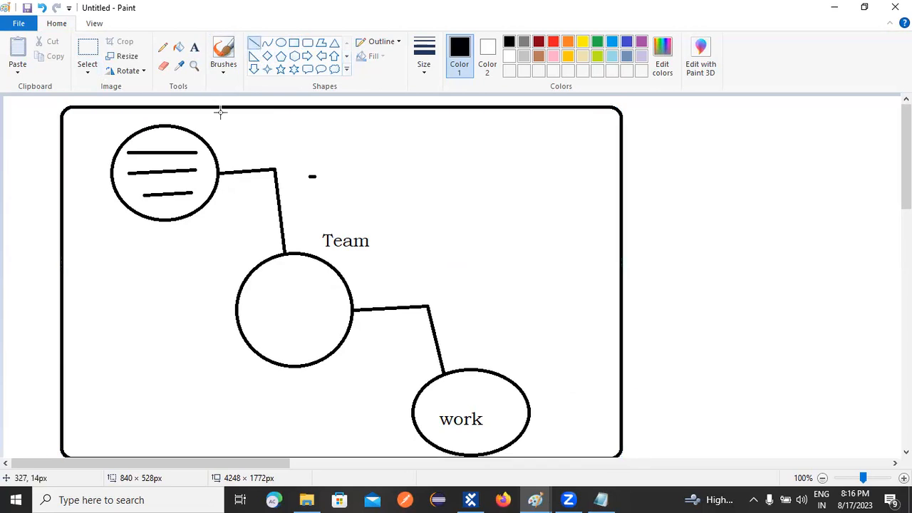
pyautogui.moveTo(218, 153); pyautogui.dragTo(306, 138)
pyautogui.click(289, 128)
pyautogui.moveTo(333, 278); pyautogui.dragTo(409, 253)
pyautogui.moveTo(495, 371); pyautogui.dragTo(530, 338)
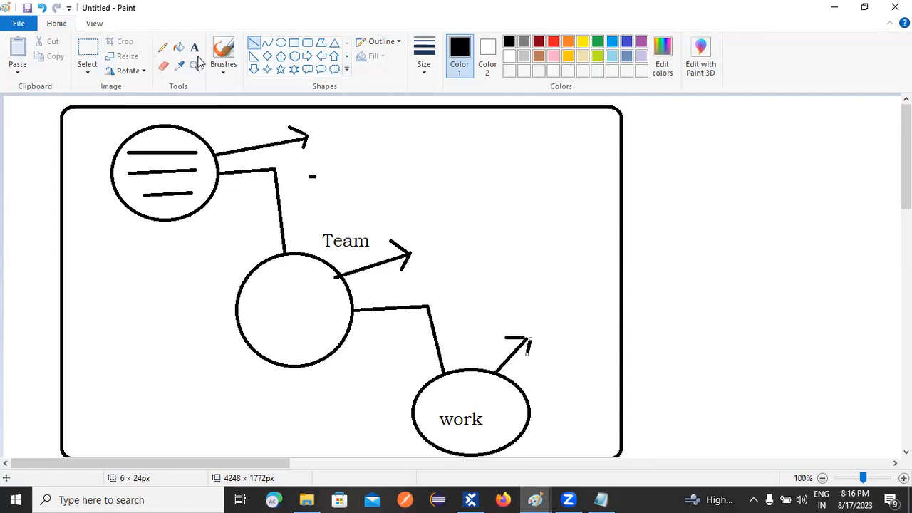
# Write the red text "Set" beside the tip of the first ellipse's arrow
pyautogui.click(553, 42)
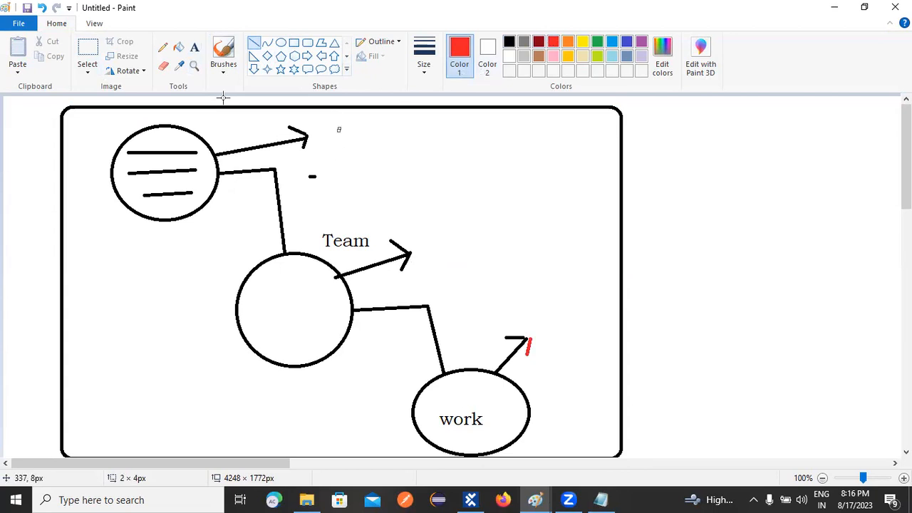
pyautogui.click(194, 47)
pyautogui.click(337, 142)
pyautogui.write('Set')
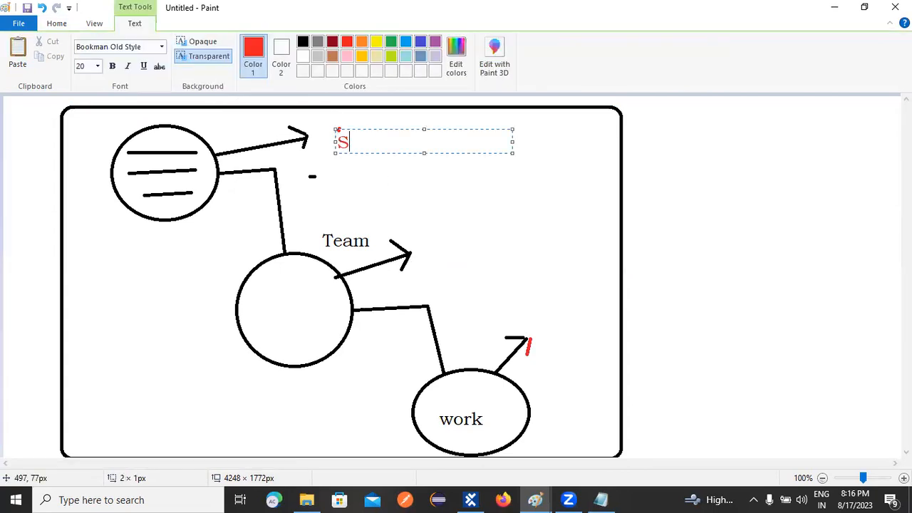